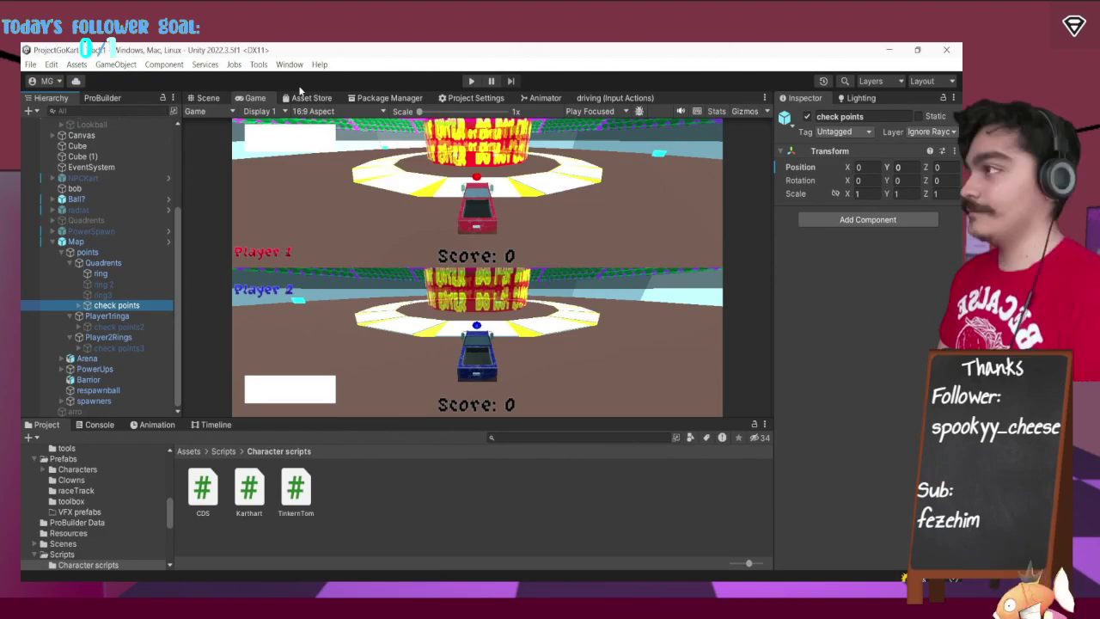
Run the game in Play mode and inspect the Has Ball point values on Player 1's TinkTom.
click(472, 82)
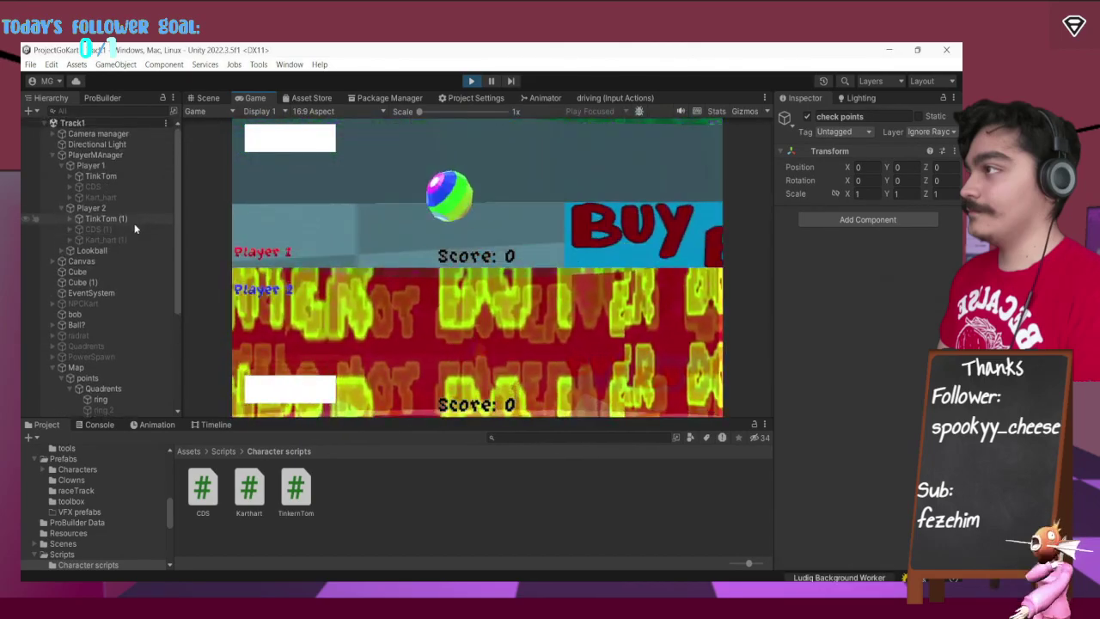
click(116, 175)
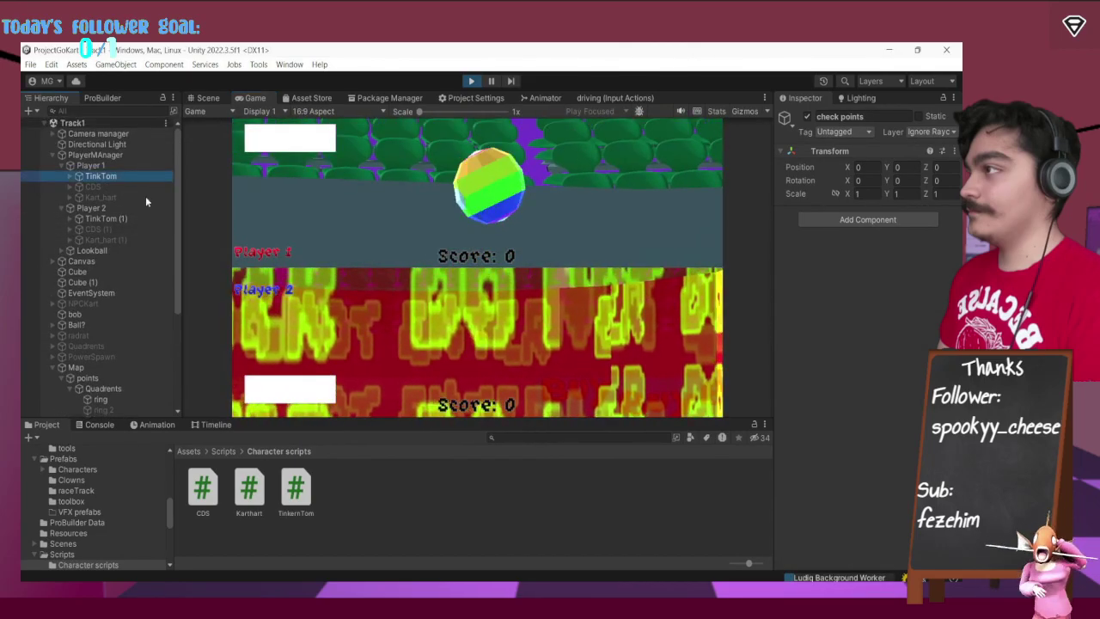
scroll(859, 447, down, 3)
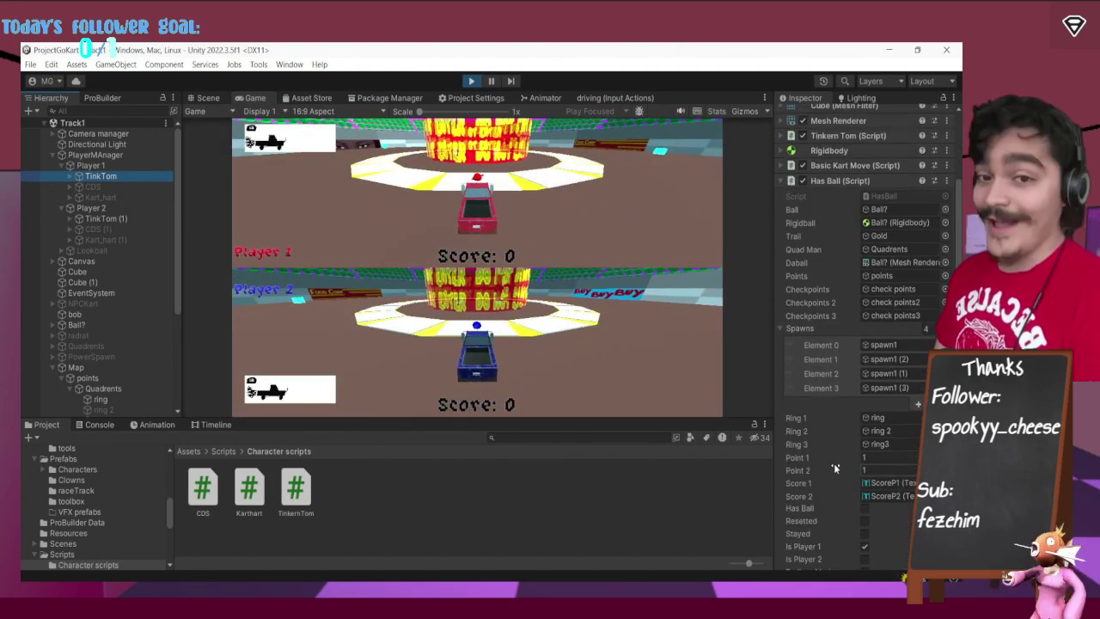
scroll(833, 396, down, 2)
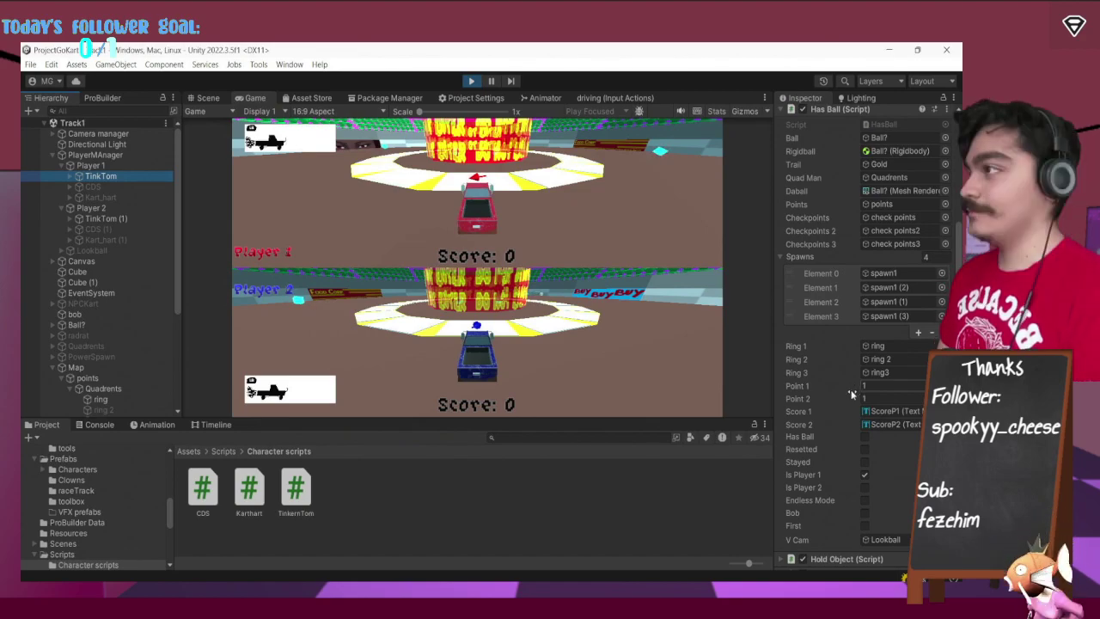
click(850, 393)
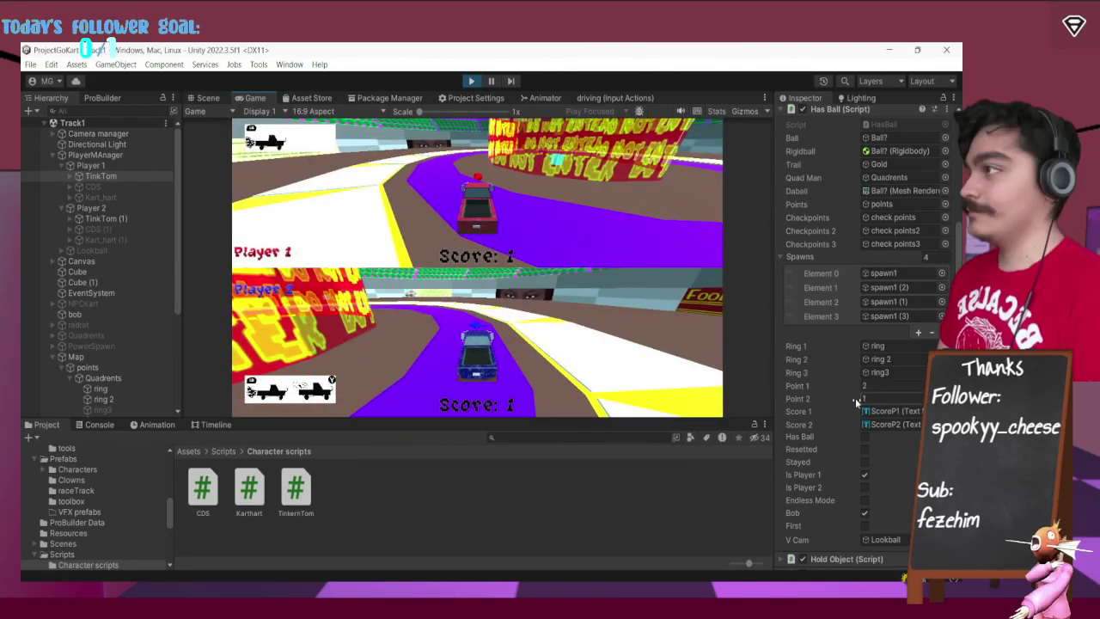
Inspect the Has Ball point values on Player 2's TinkTom (1) and check the ring objects under Map.
click(123, 219)
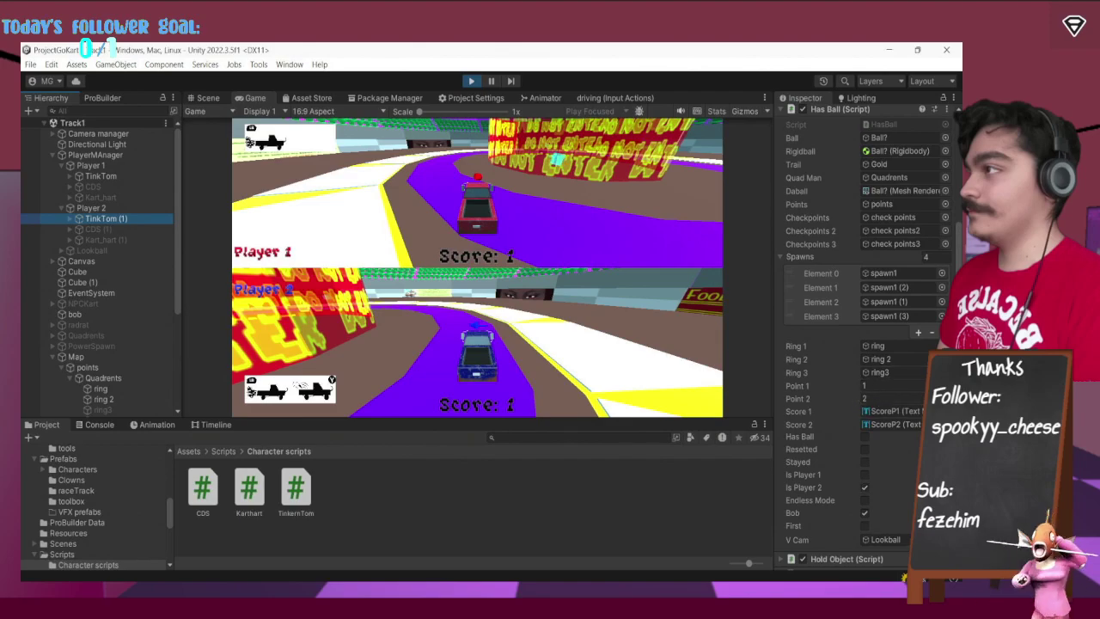
mouse_move(719, 593)
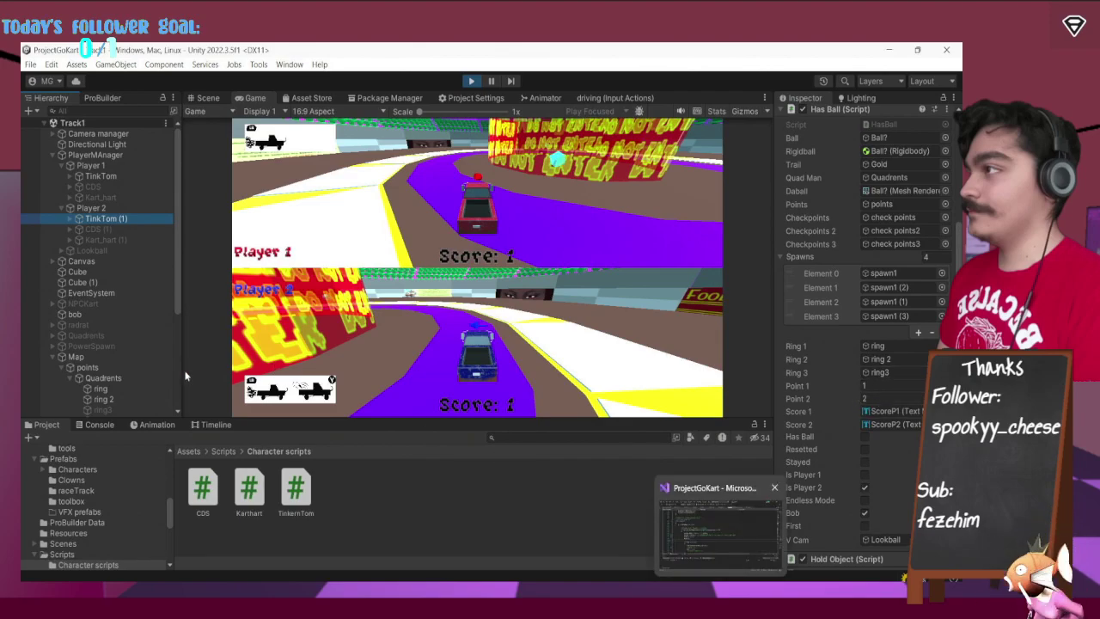
scroll(160, 369, down, 2)
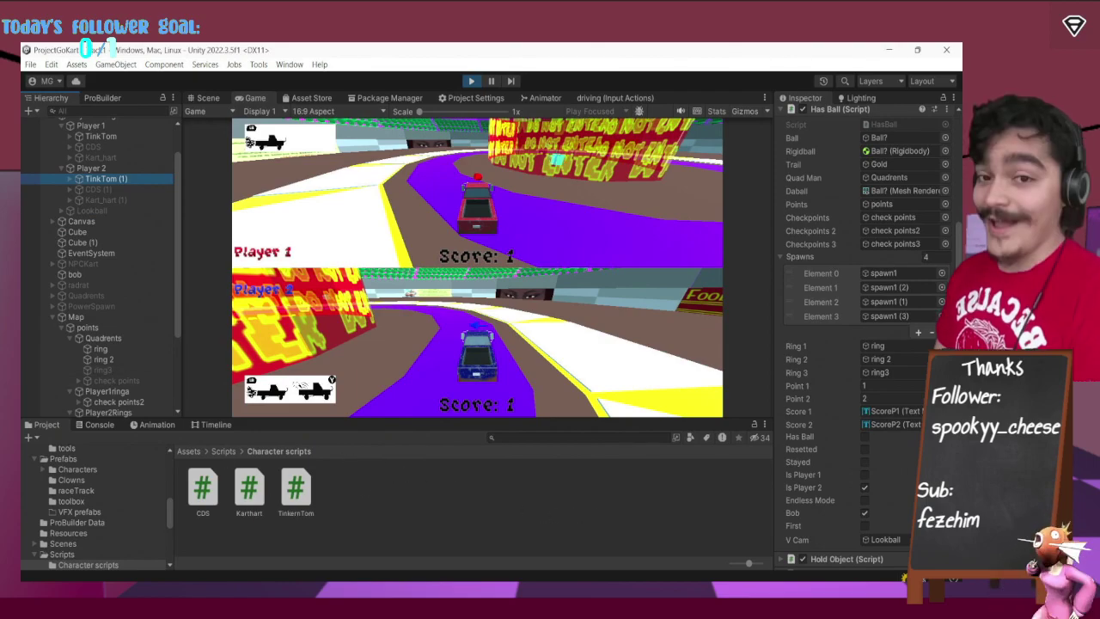
Switch to HasBall.cs in Visual Studio, collapse the isPlayer1 block in Update, and examine the tie condition for point1 and point2.
key(alt+Tab)
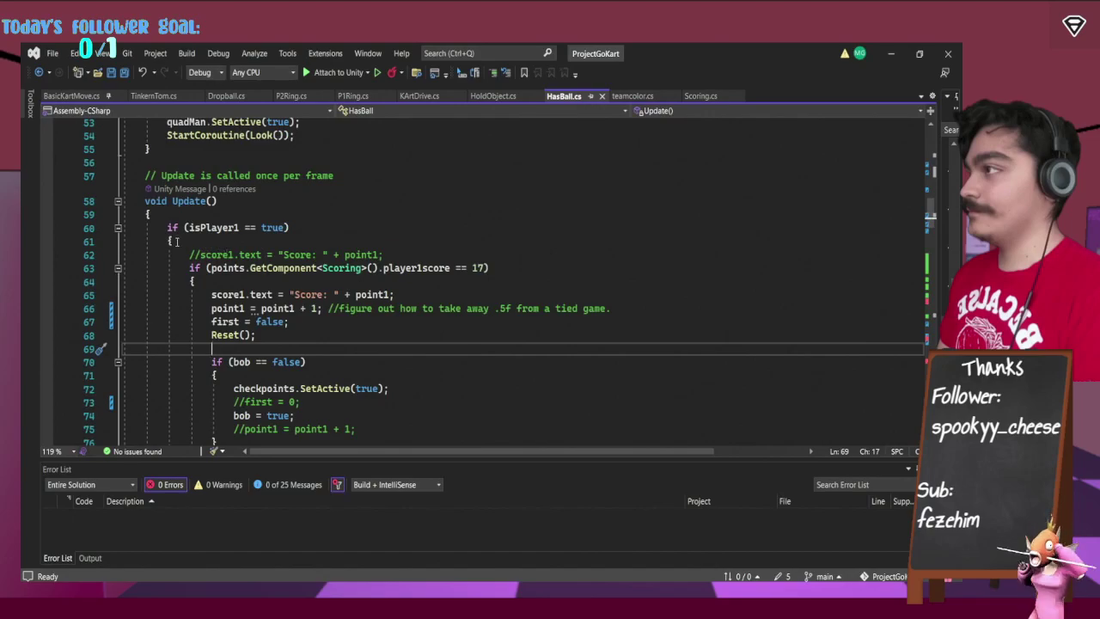
click(117, 227)
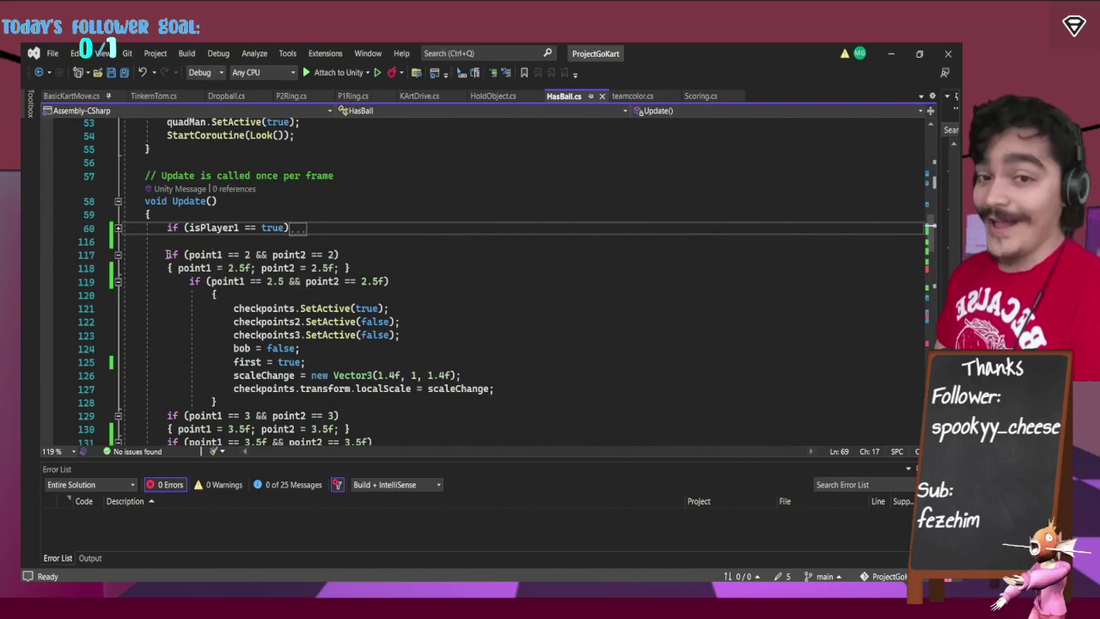
drag(171, 253, 388, 281)
click(352, 258)
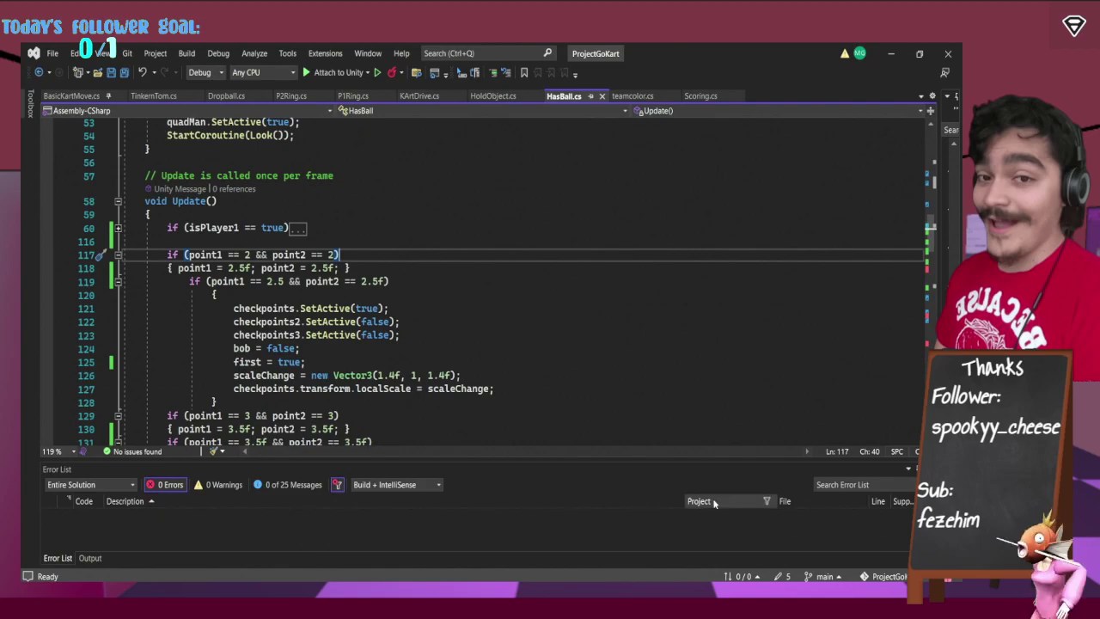
Return to the running game in Unity and raise Point 1 on TinkTom (1) to match Point 2, testing the tie condition.
key(alt+Tab)
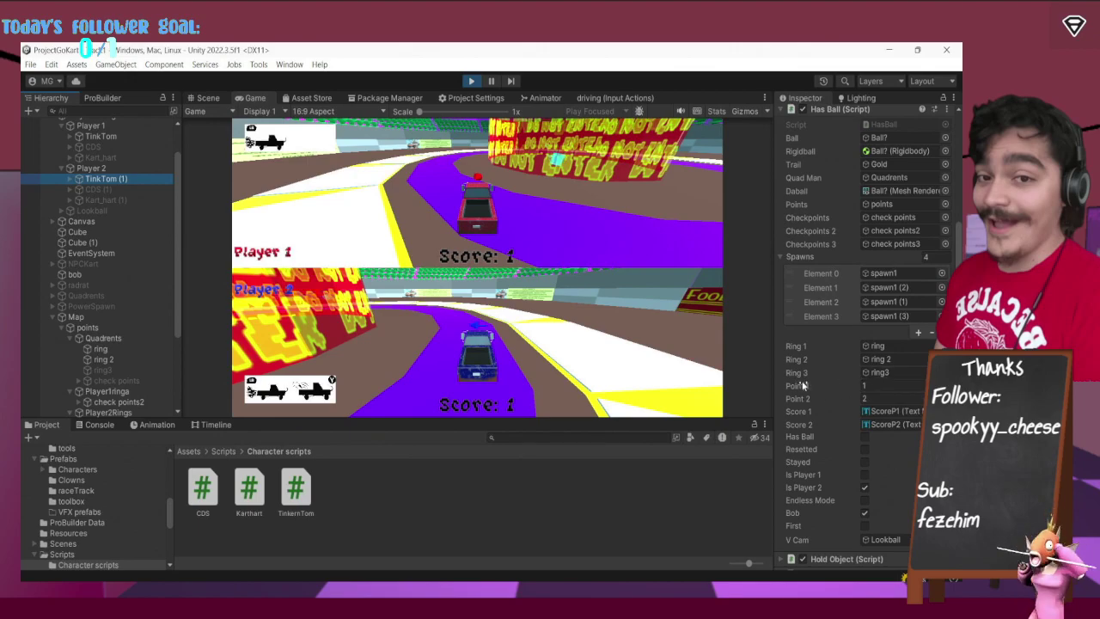
click(865, 476)
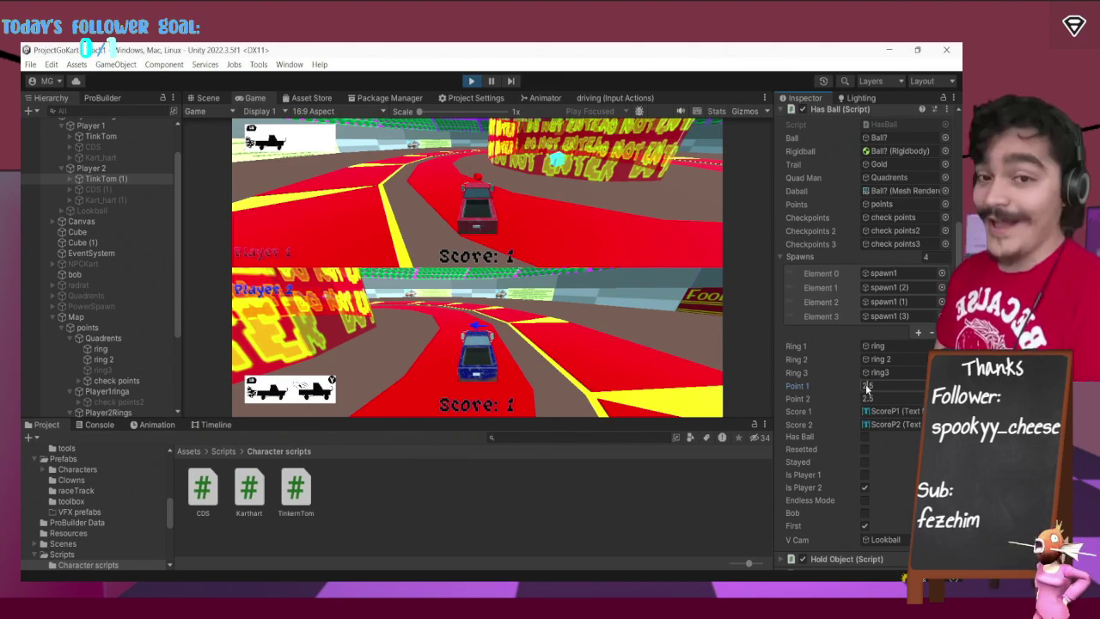
click(867, 387)
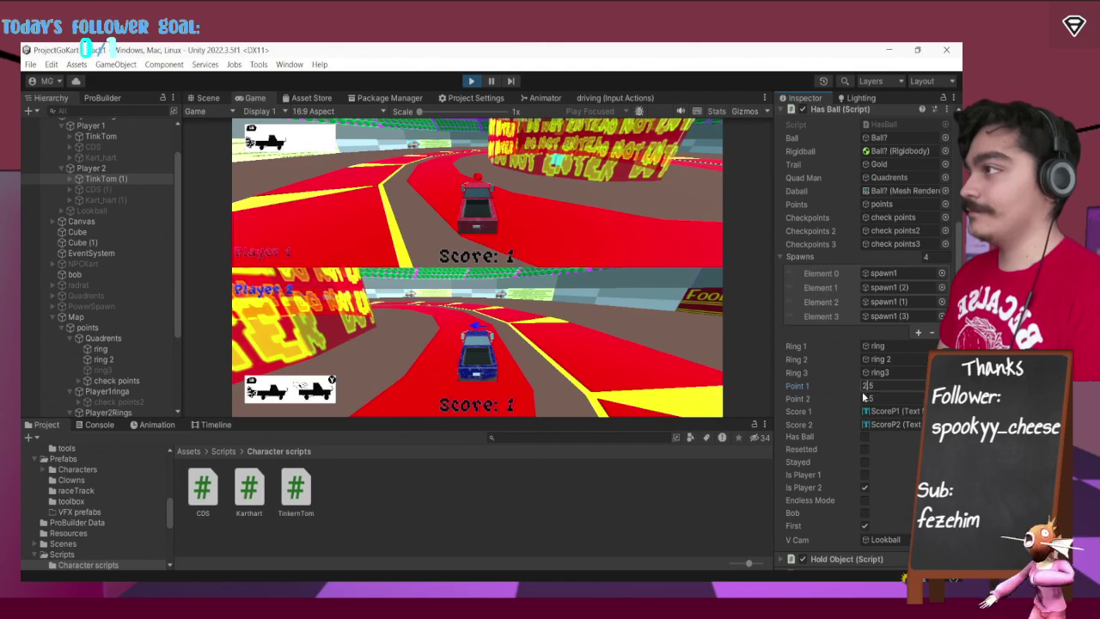
Compare the tie-handling code in HasBall.cs with the Point 1 and Point 2 values in the running game.
mouse_move(720, 591)
click(721, 528)
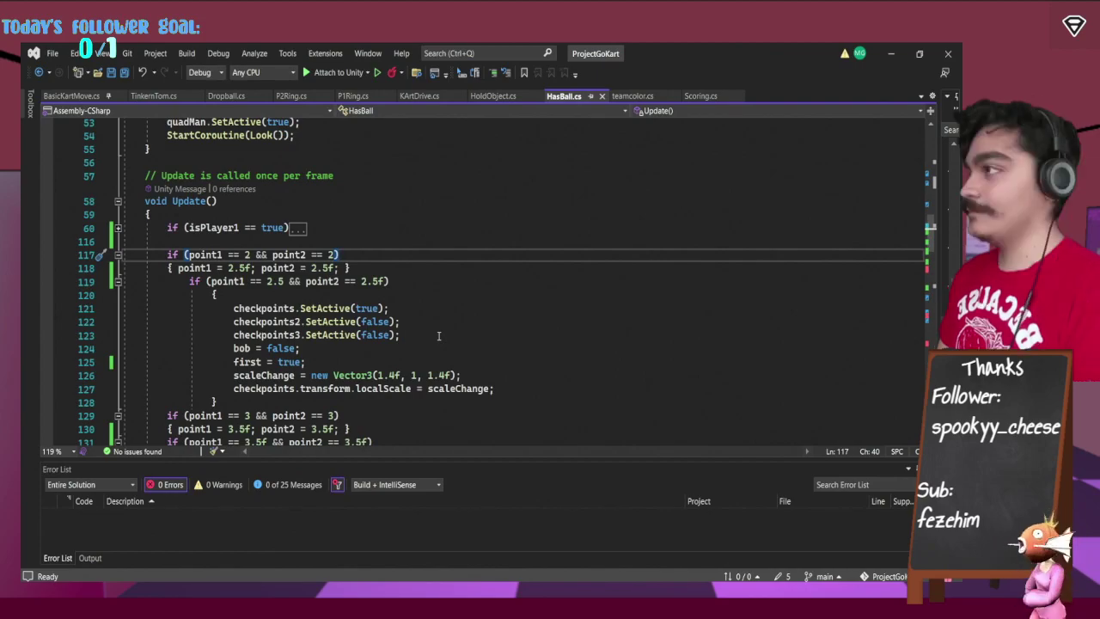
key(alt+Tab)
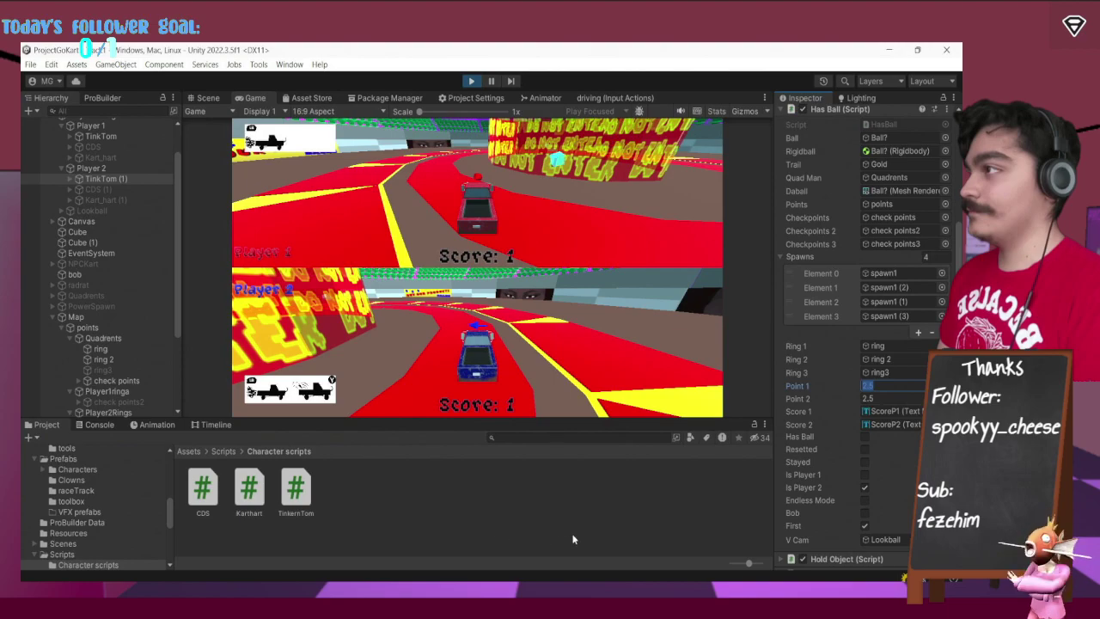
key(alt+Tab)
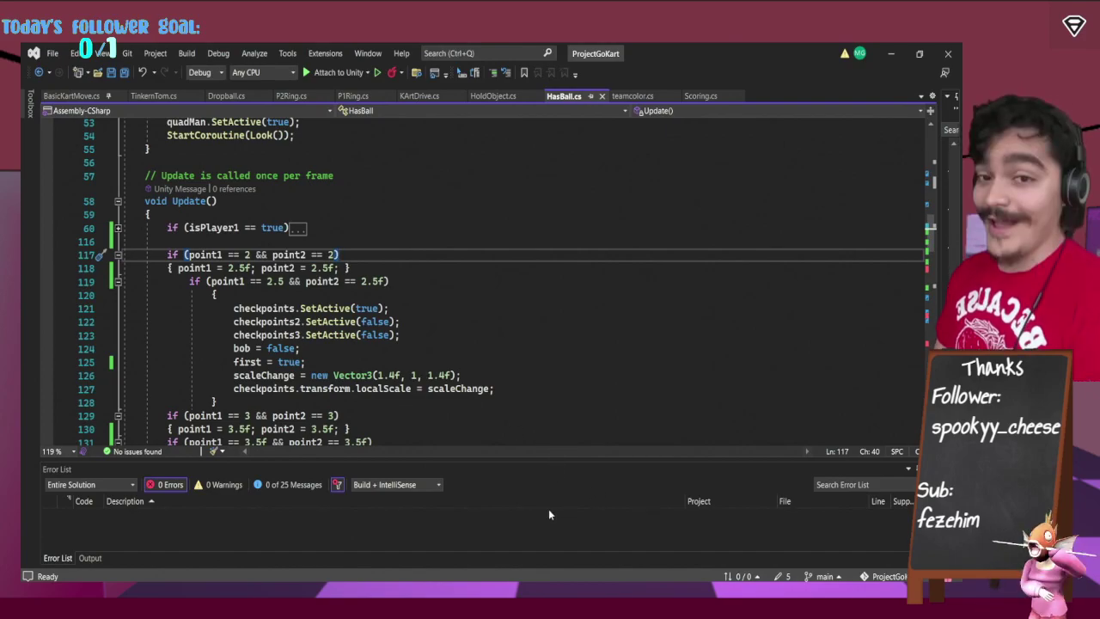
key(alt+Tab)
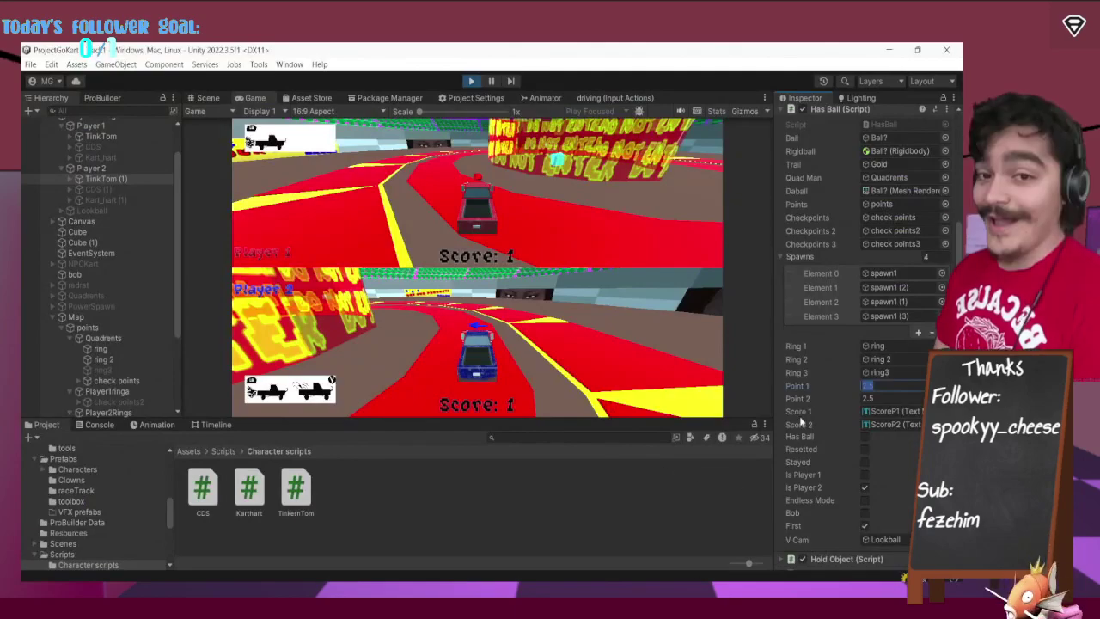
In HasBall.cs, expand the isPlayer1 block in Update and comment out its if (isPlayer1 == true) line and opening brace.
key(alt+Tab)
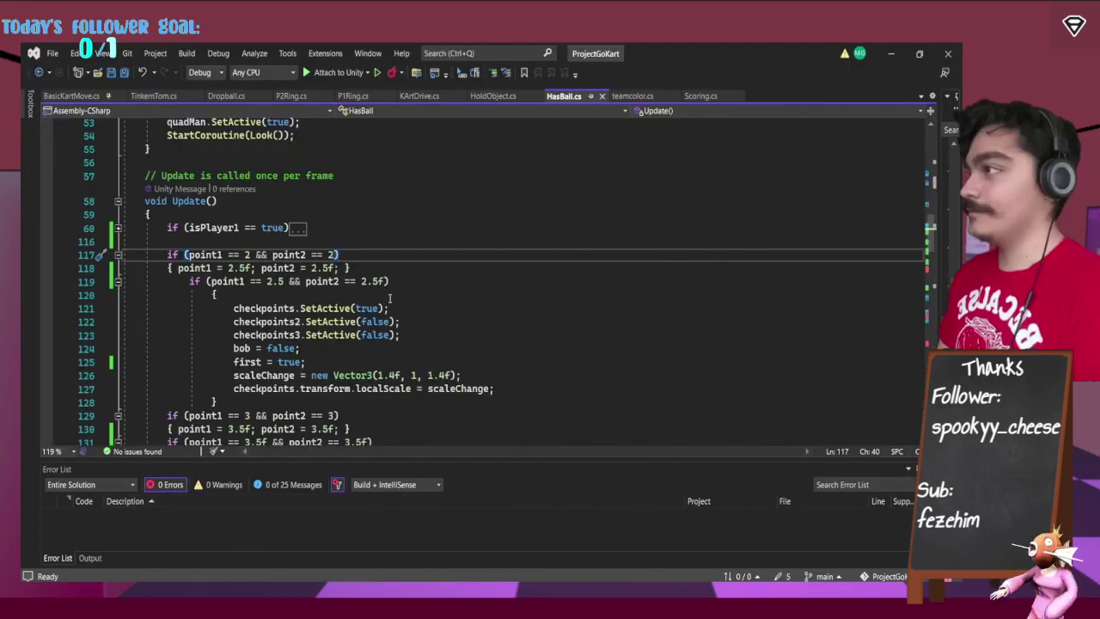
scroll(320, 294, up, 1)
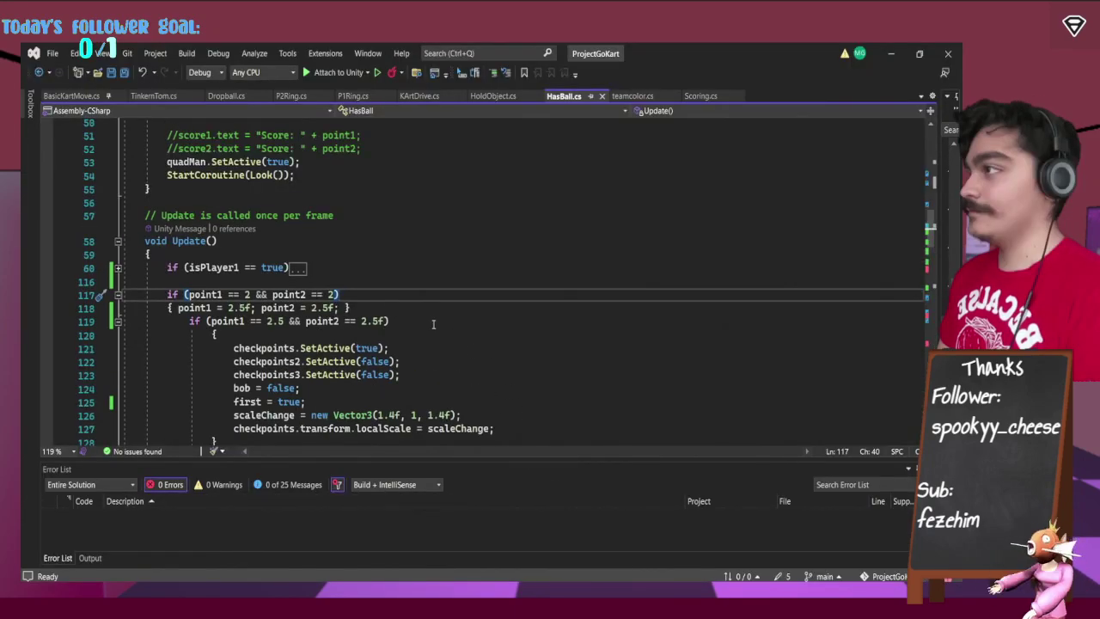
click(118, 268)
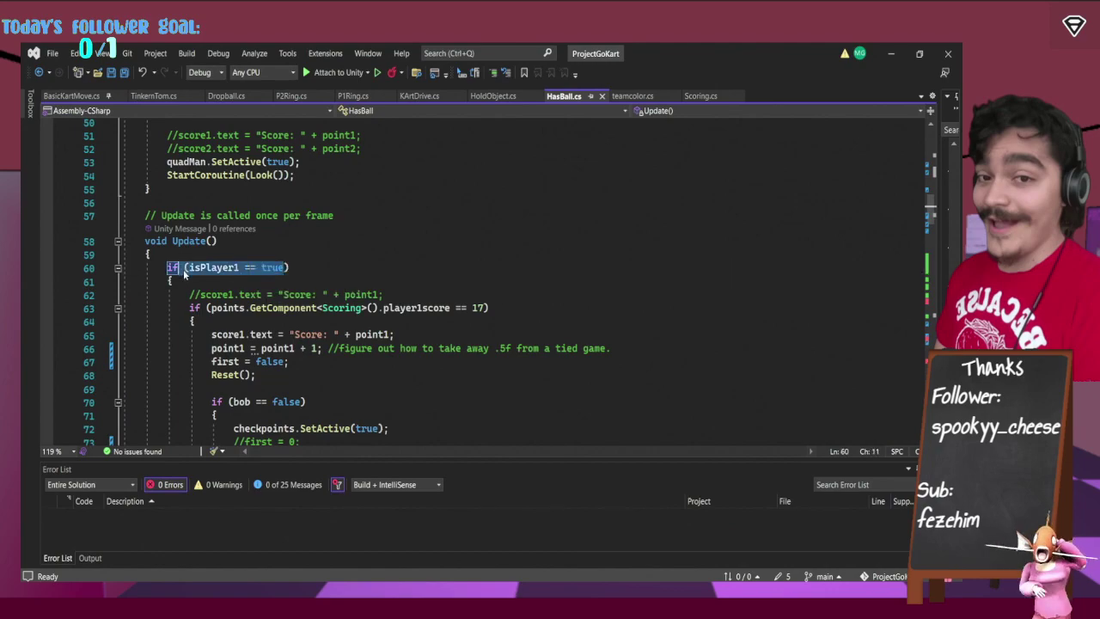
click(267, 267)
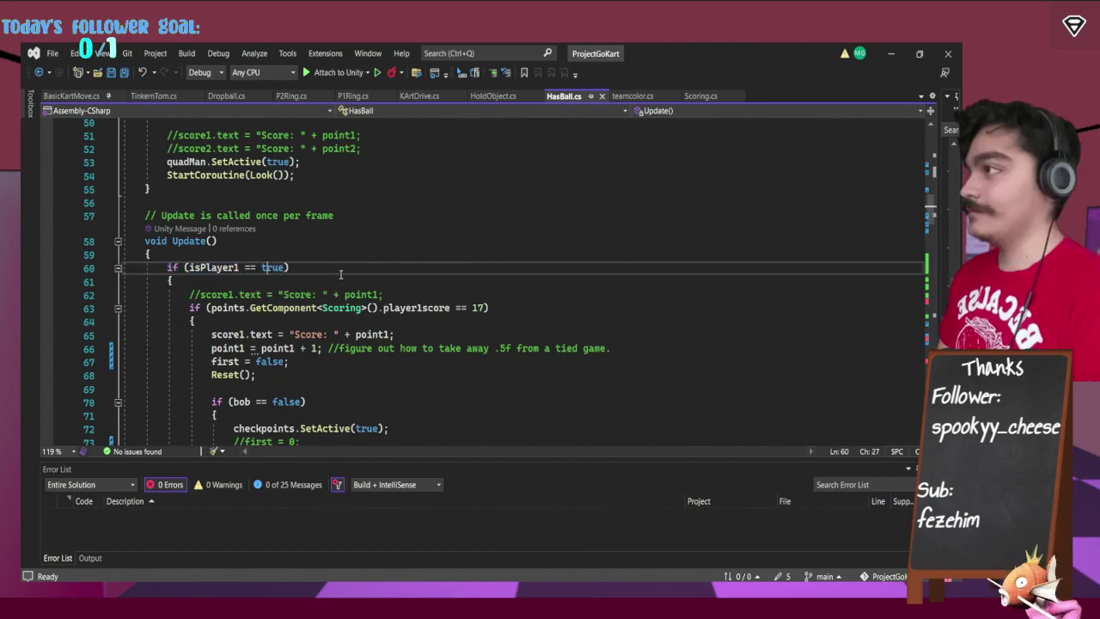
drag(176, 281, 169, 269)
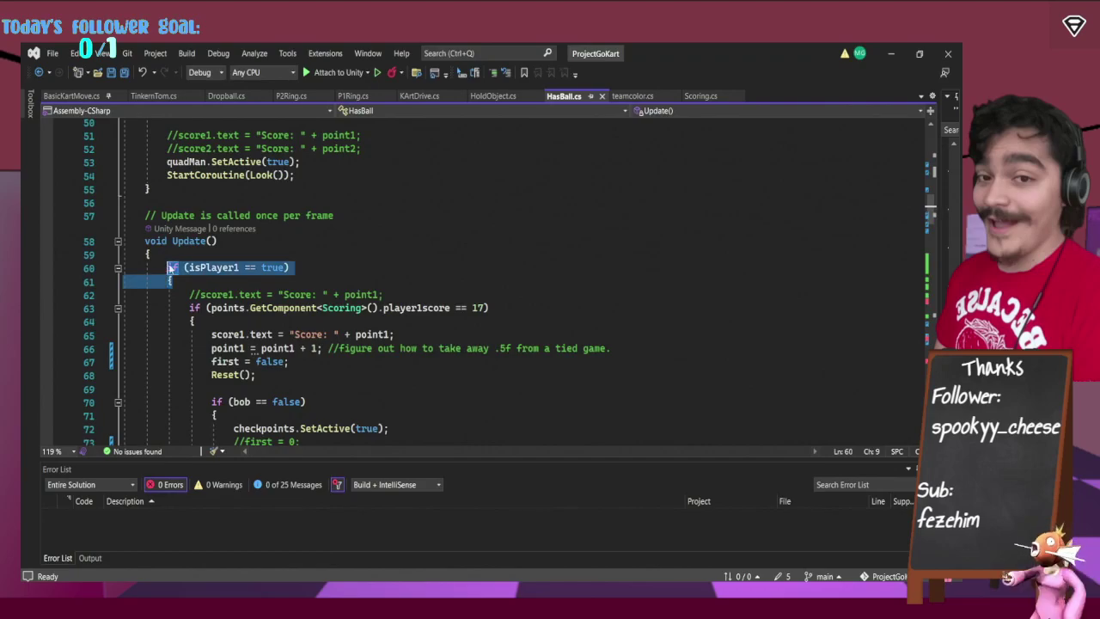
click(497, 73)
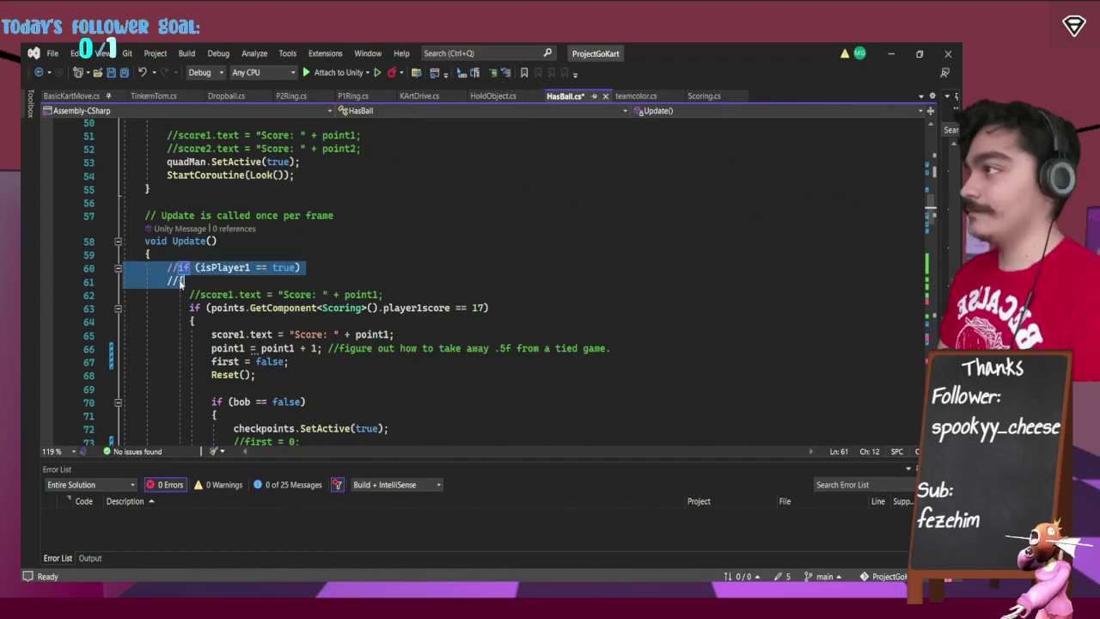
Comment out the closing brace of the isPlayer1 block on line 115.
scroll(180, 281, down, 13)
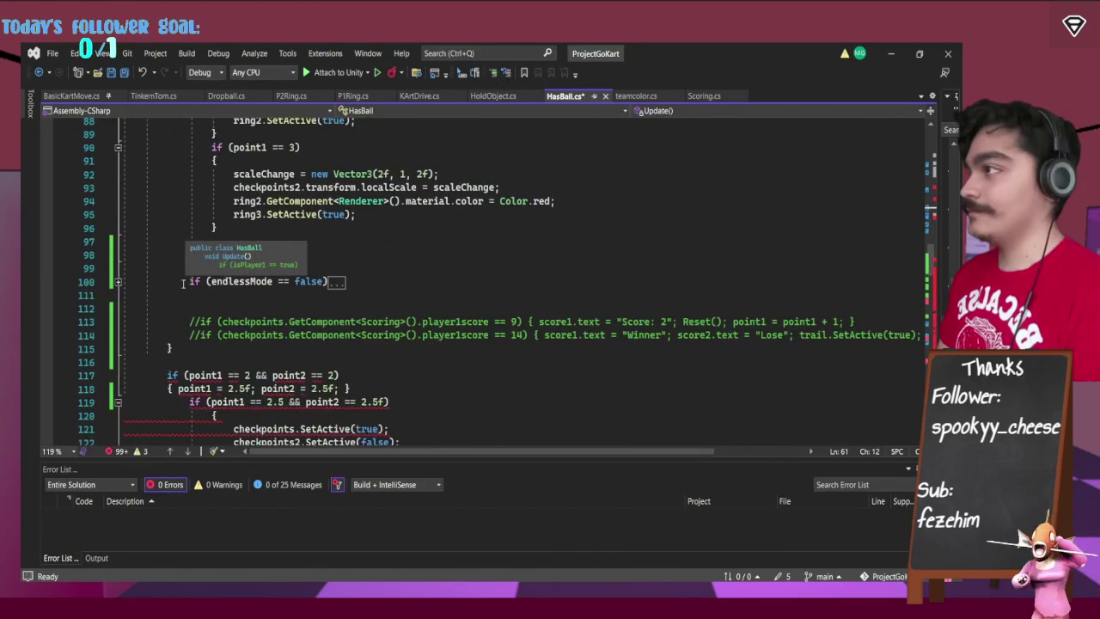
click(173, 349)
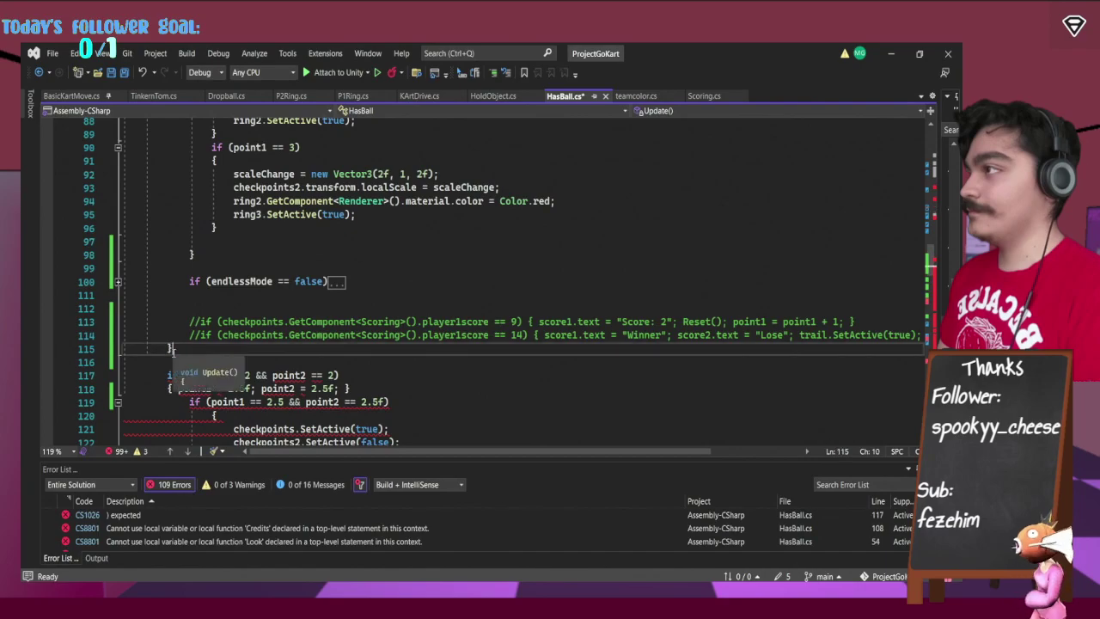
key(shift+Home)
key(shift+Home)
click(492, 72)
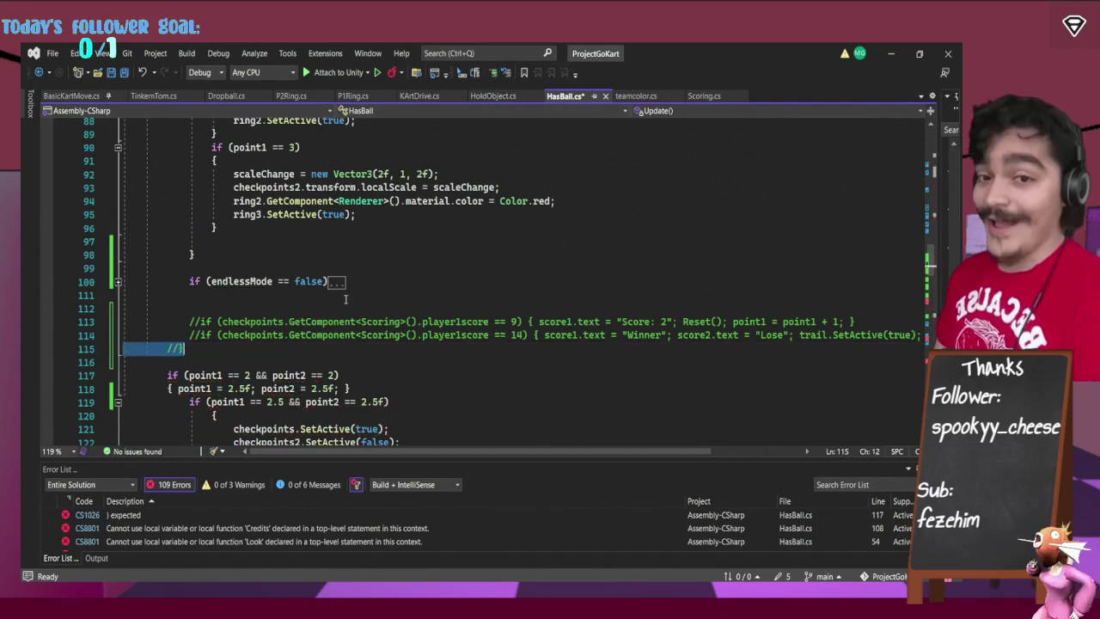
Comment out the closing brace of the isPlayer2 block on line 197.
scroll(370, 308, down, 2)
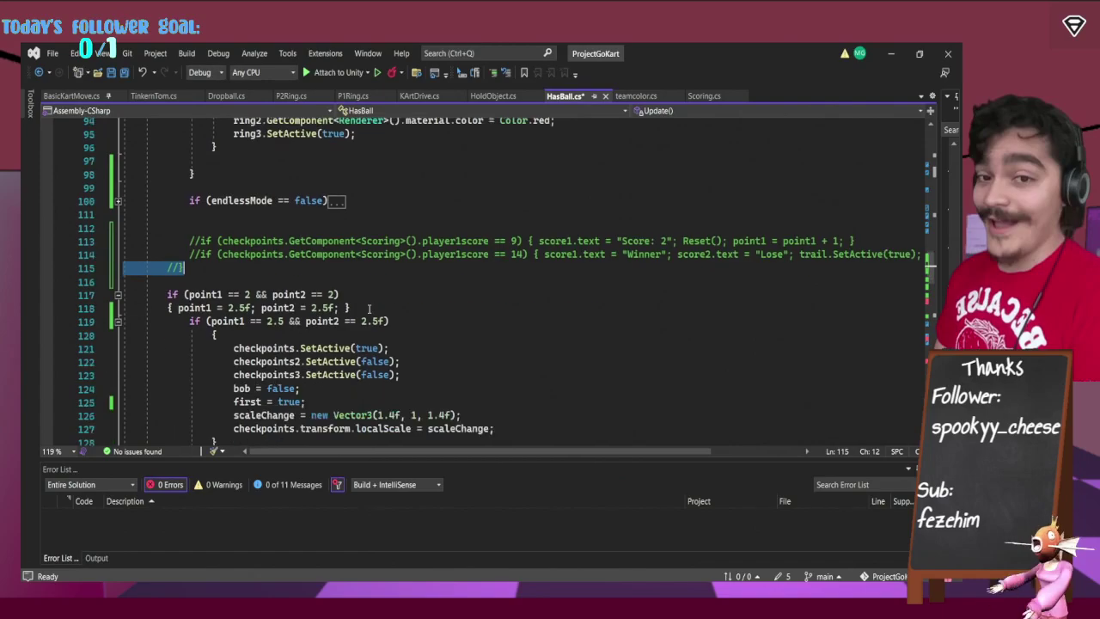
scroll(369, 307, down, 12)
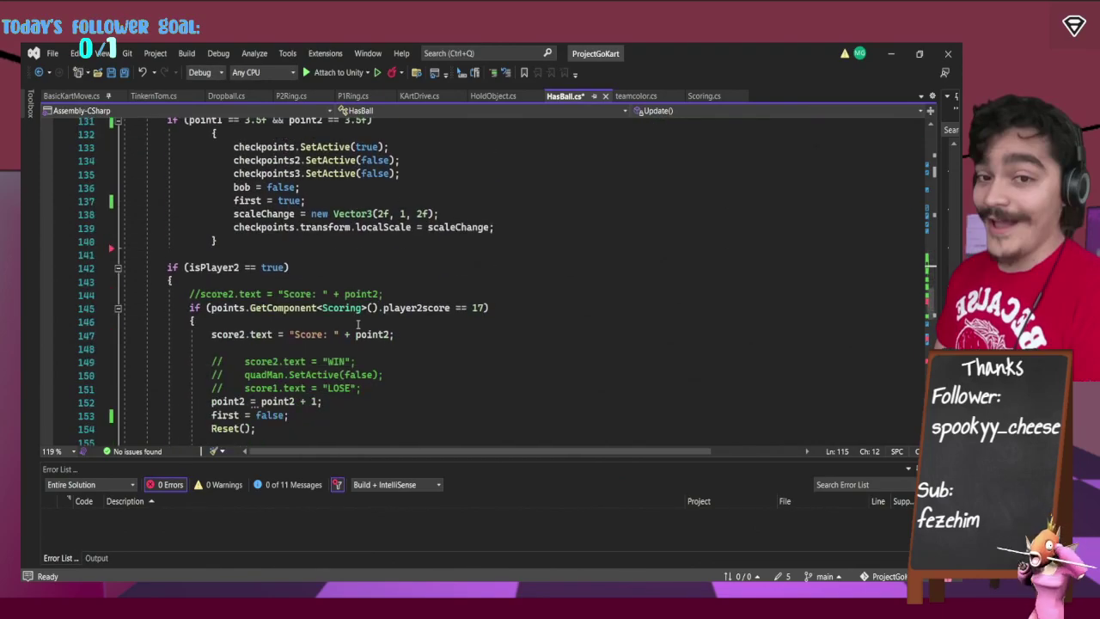
scroll(358, 323, down, 1)
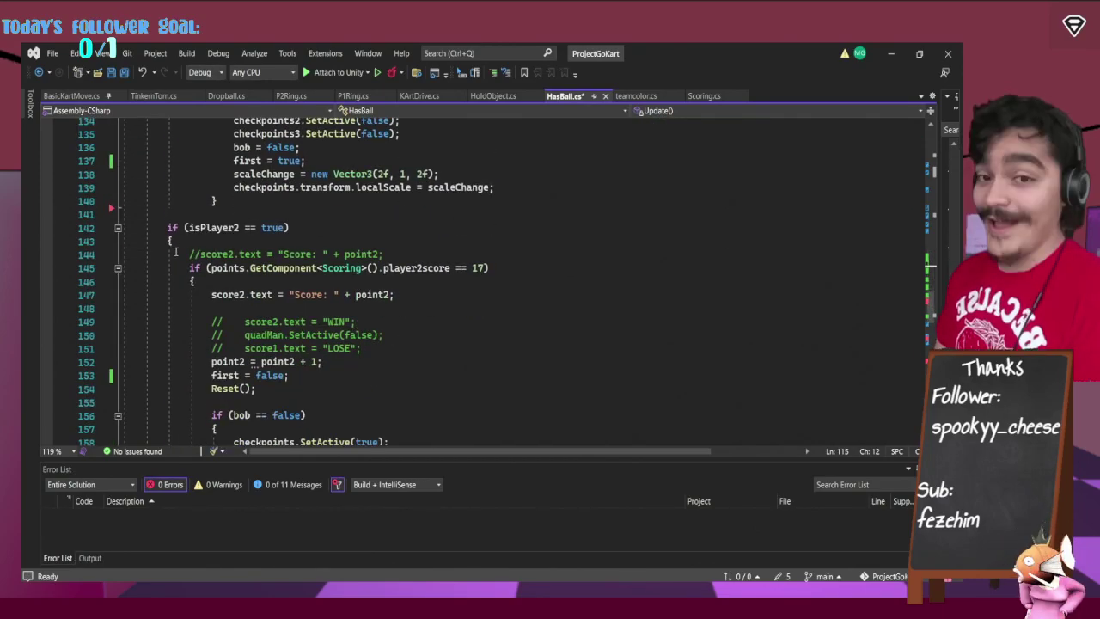
scroll(176, 251, down, 16)
click(171, 321)
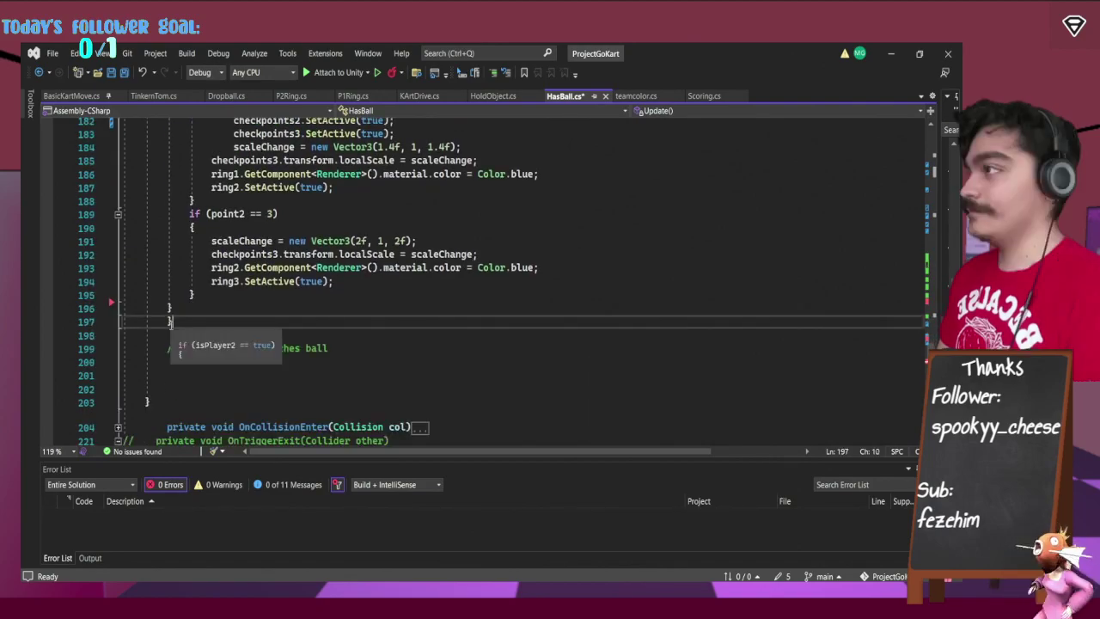
Comment out the if (isPlayer2 == true) line and its opening brace on lines 142–143.
scroll(178, 301, up, 9)
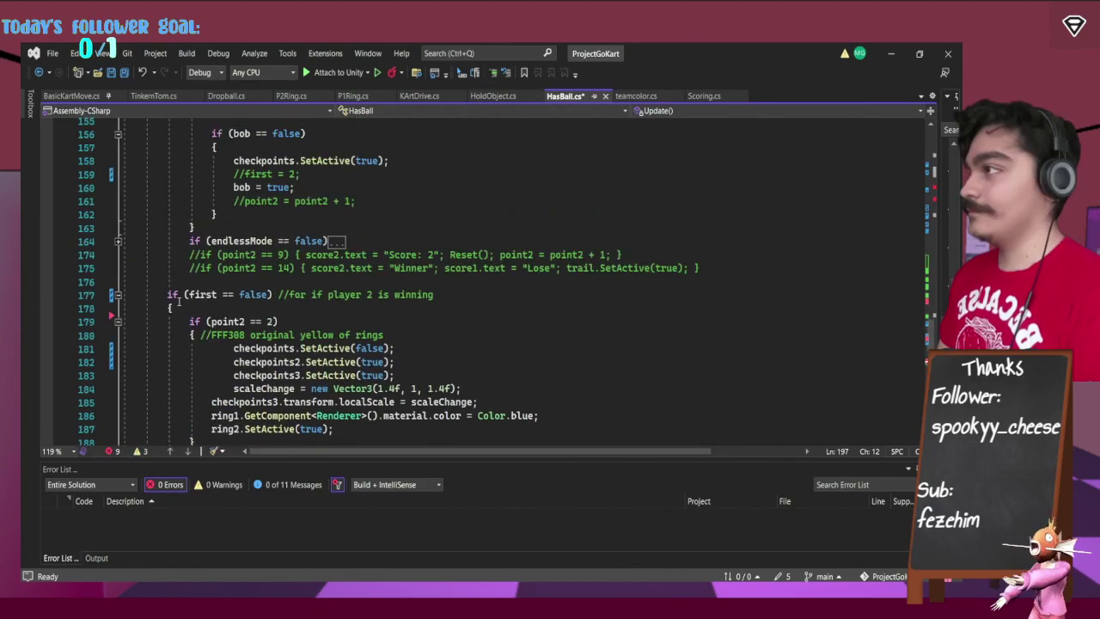
scroll(178, 299, up, 8)
drag(174, 282, 168, 267)
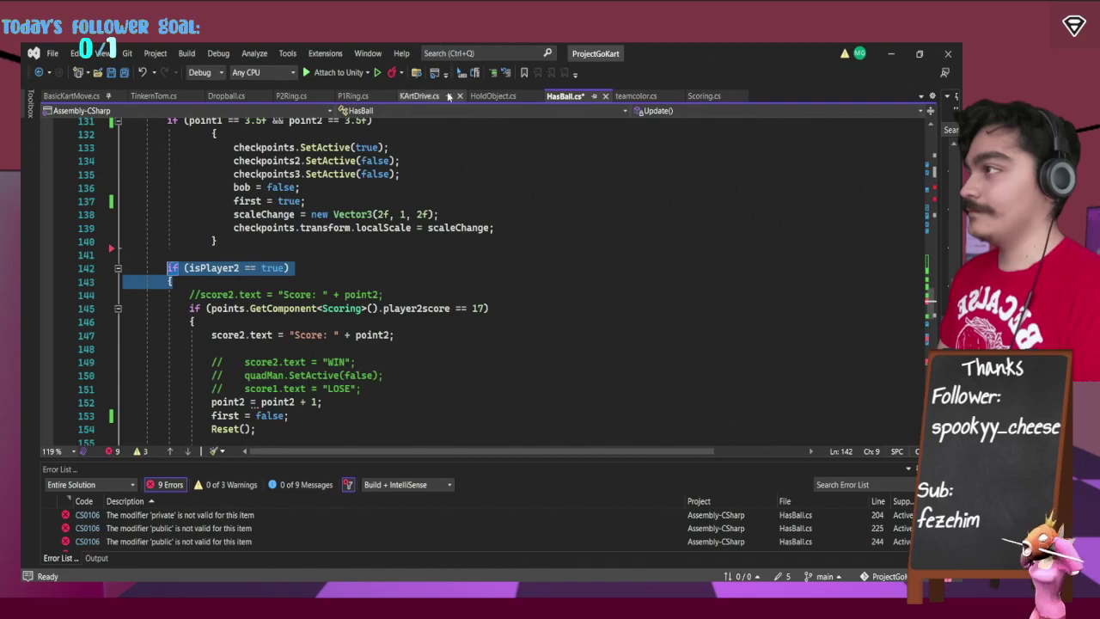
click(492, 72)
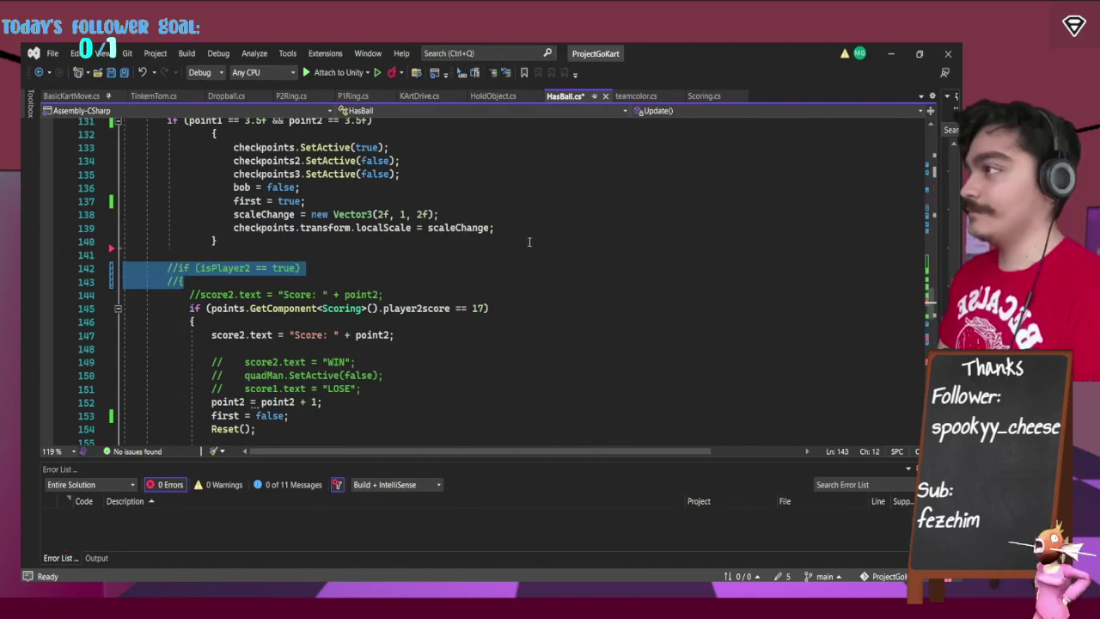
scroll(534, 280, down, 1)
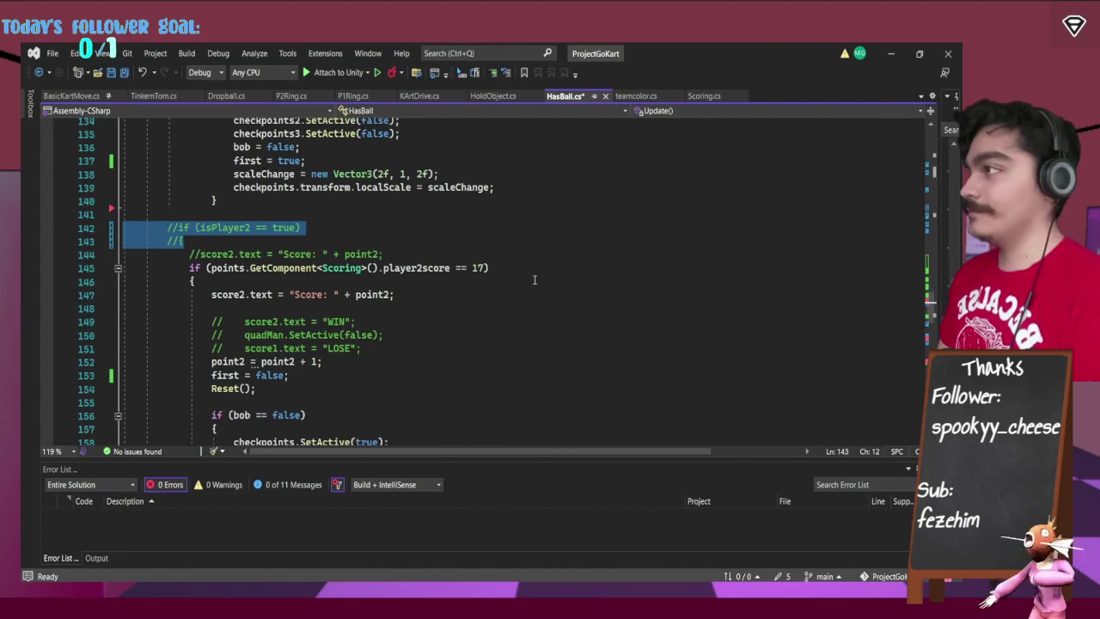
Save all the scripts, switch to the Unity editor, and restart play mode with the recompiled code.
click(123, 72)
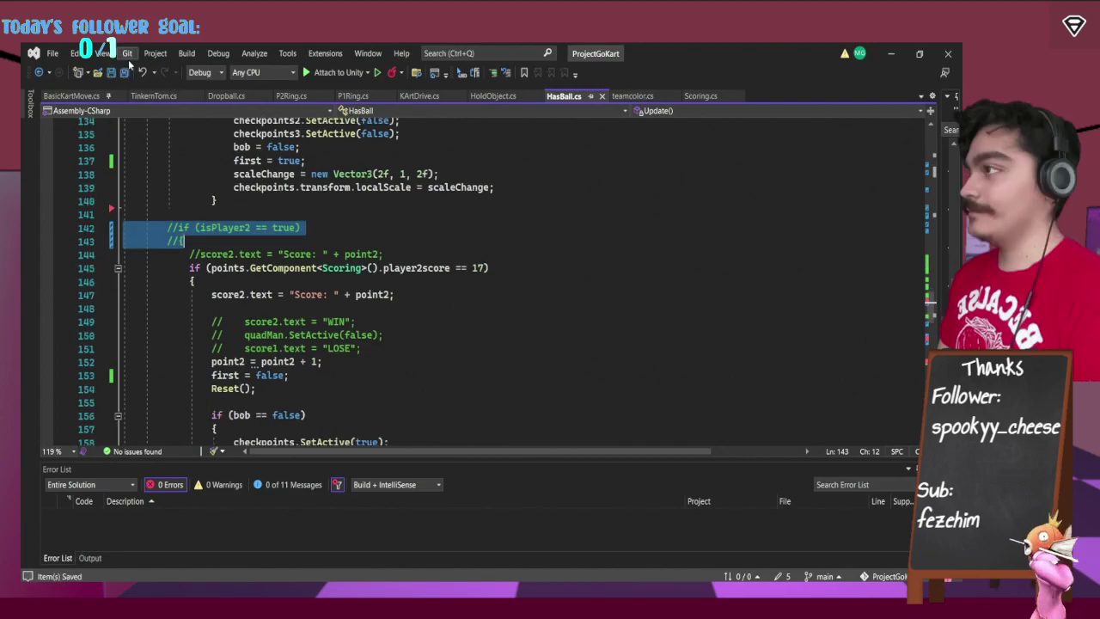
click(654, 525)
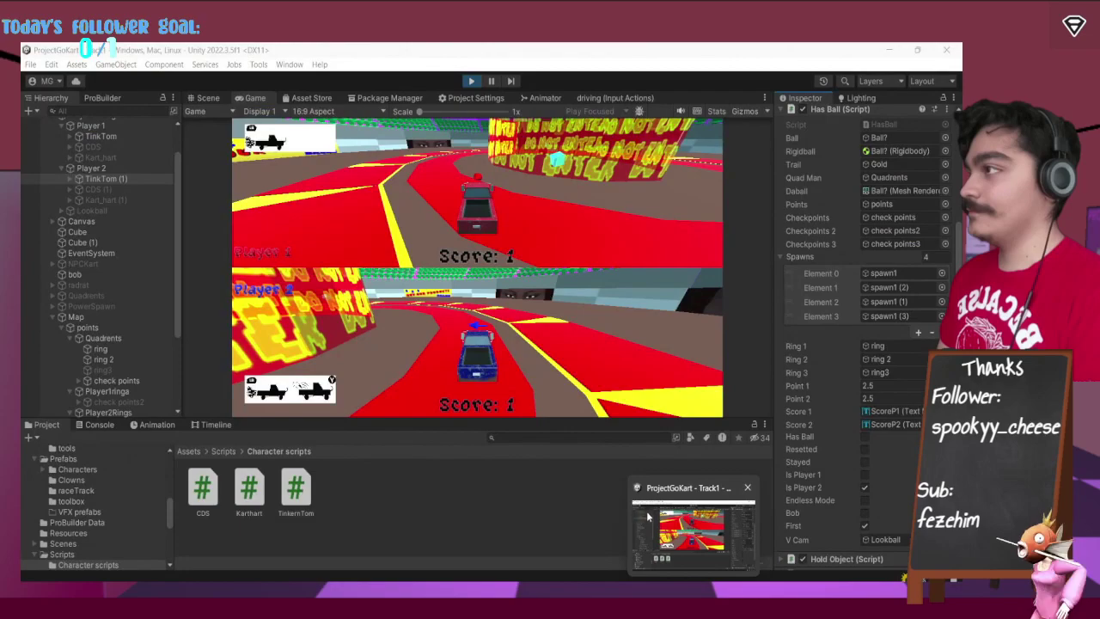
click(471, 81)
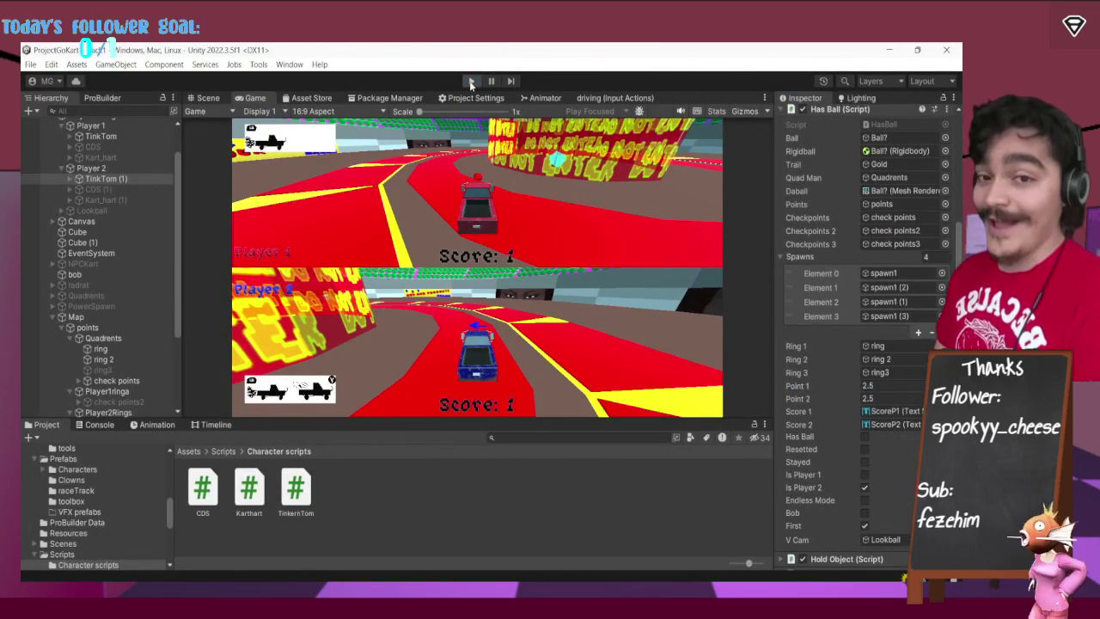
click(471, 80)
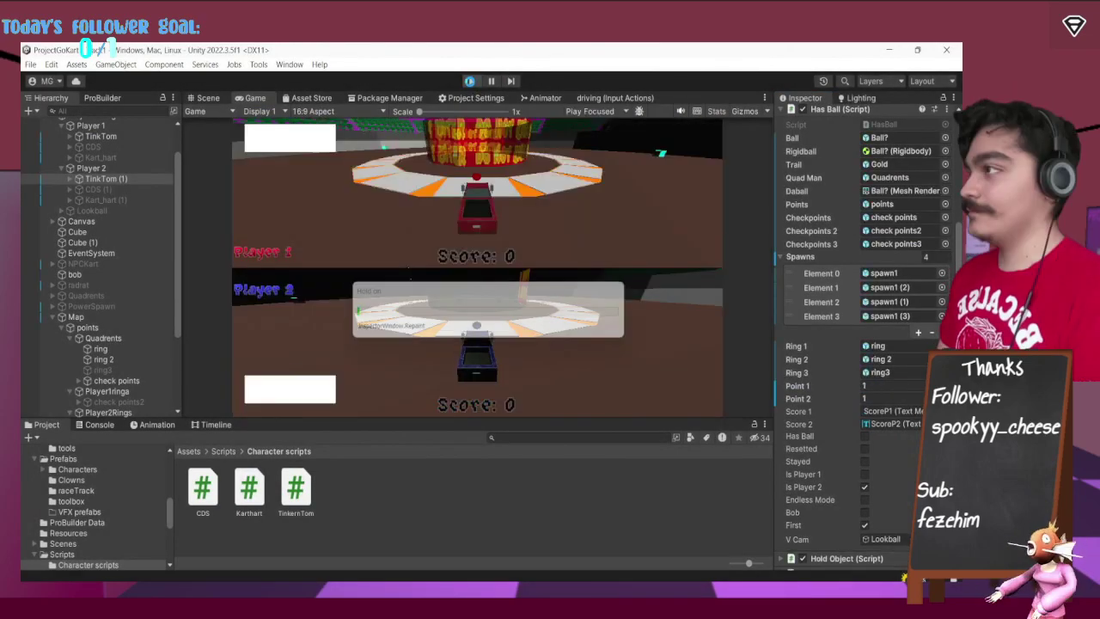
click(471, 81)
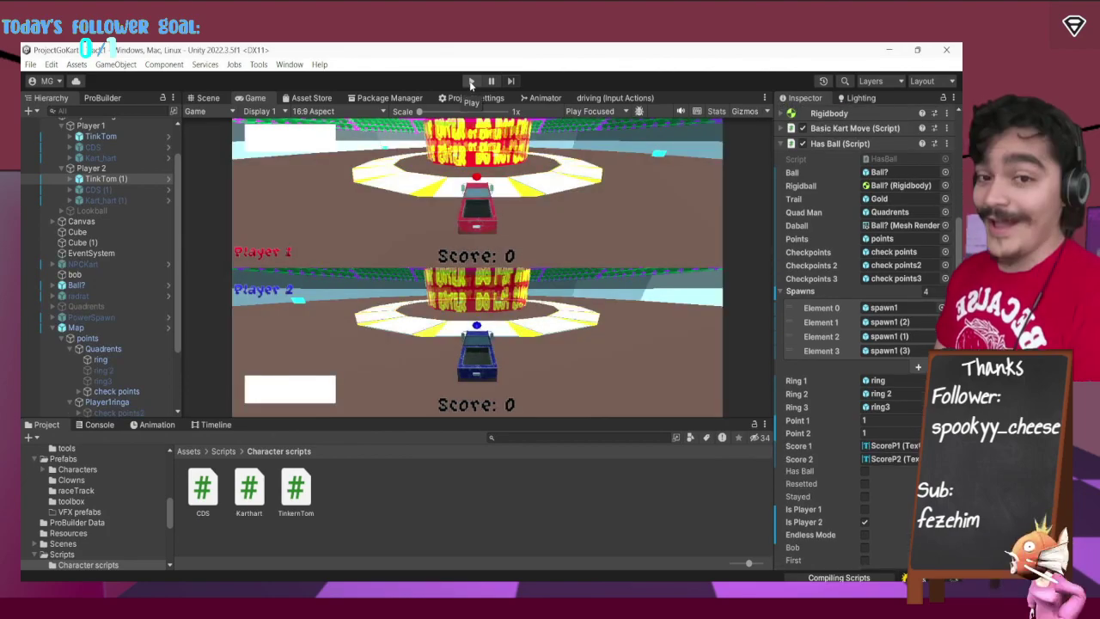
click(471, 81)
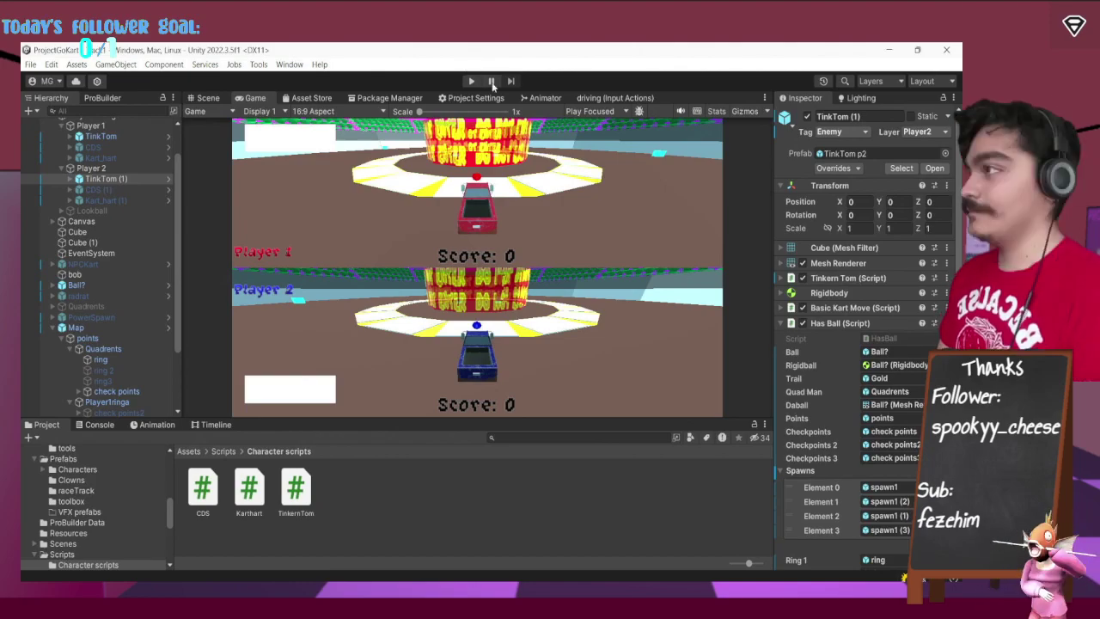
click(475, 81)
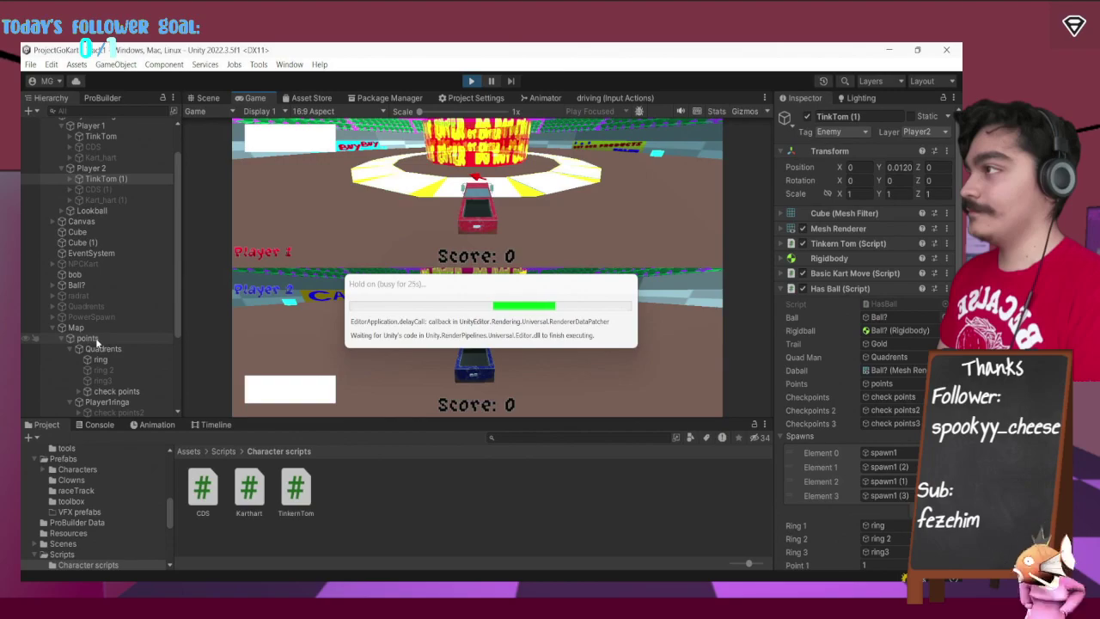
In the points object's Scoring script, edit Player 1score and Player 2score to award each player one point.
click(98, 340)
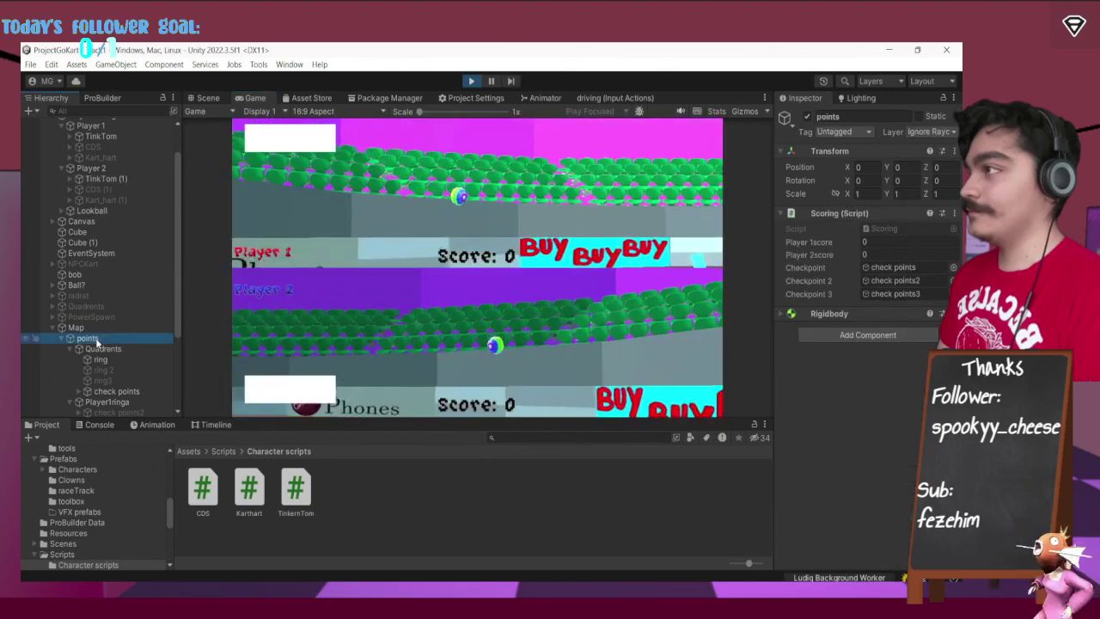
click(477, 296)
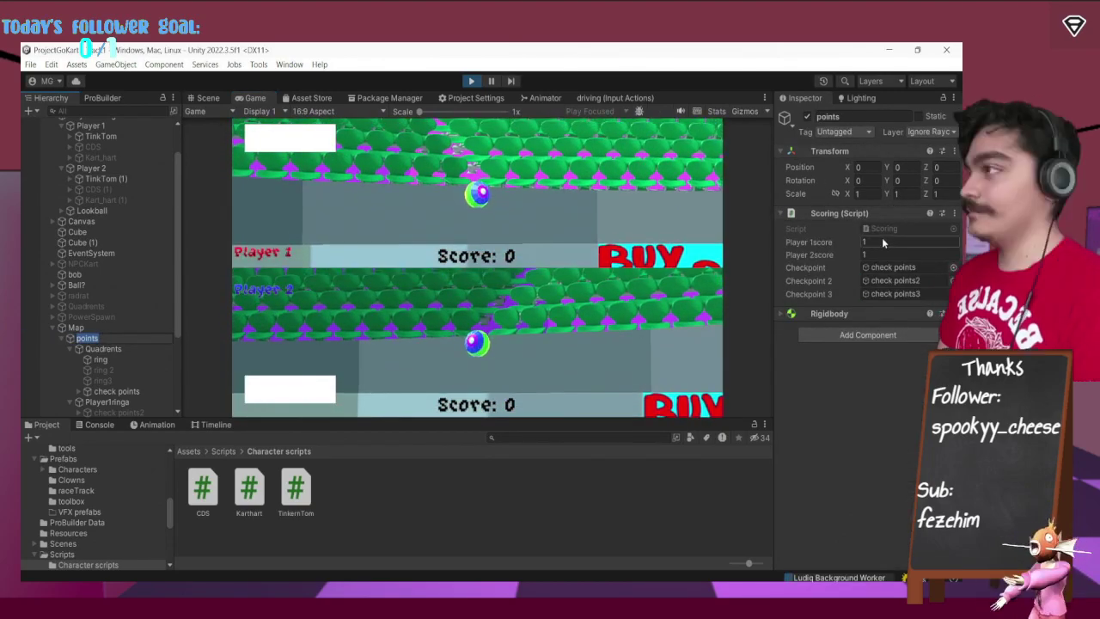
click(884, 241)
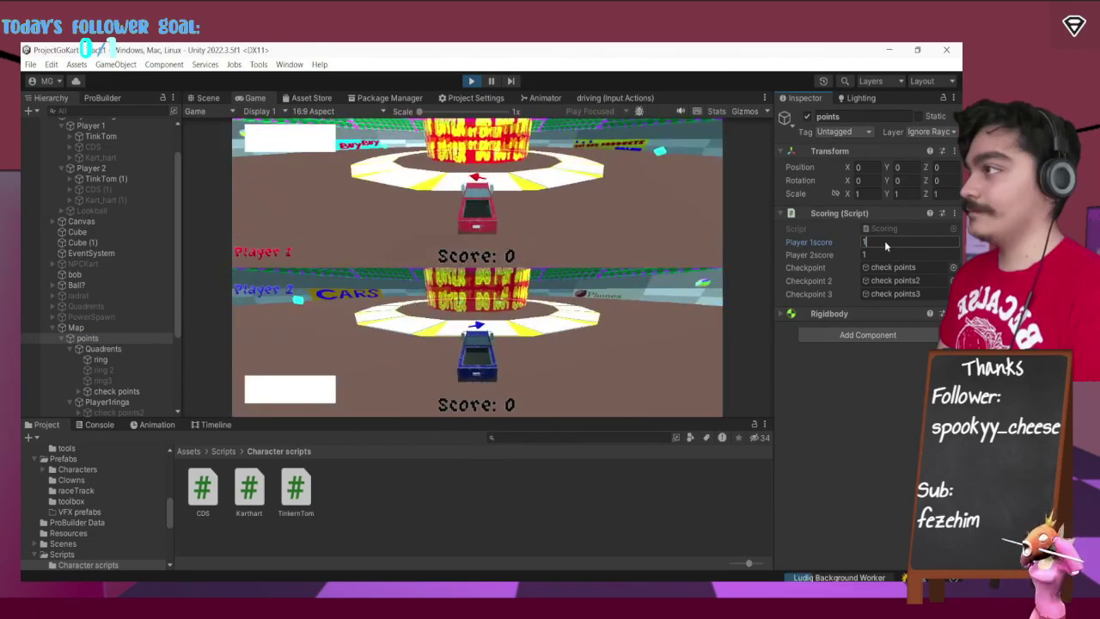
text(0)
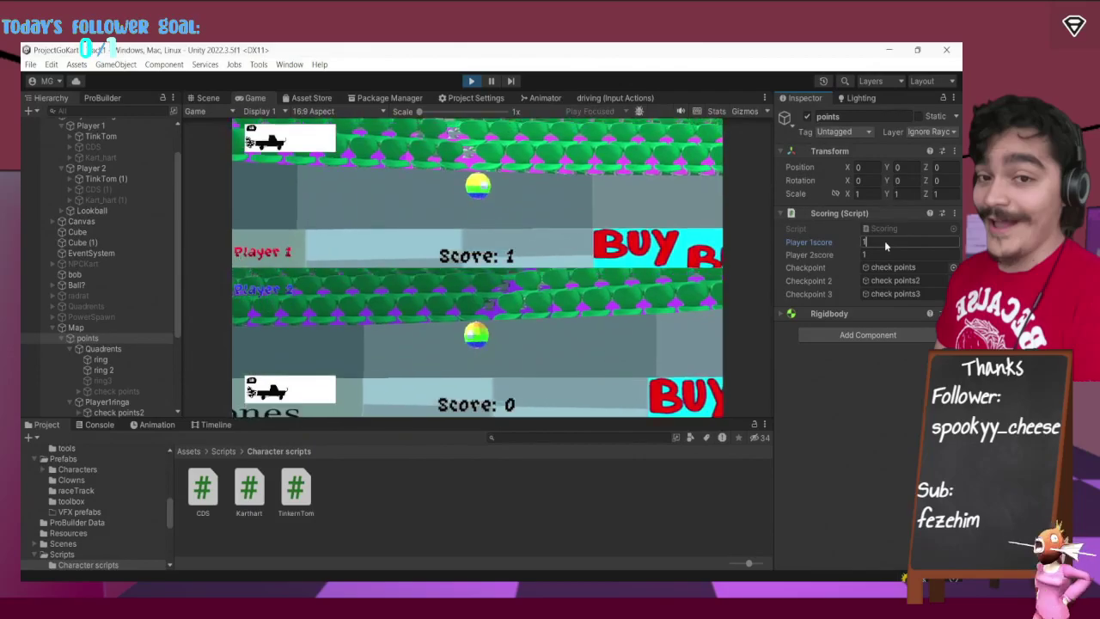
click(872, 255)
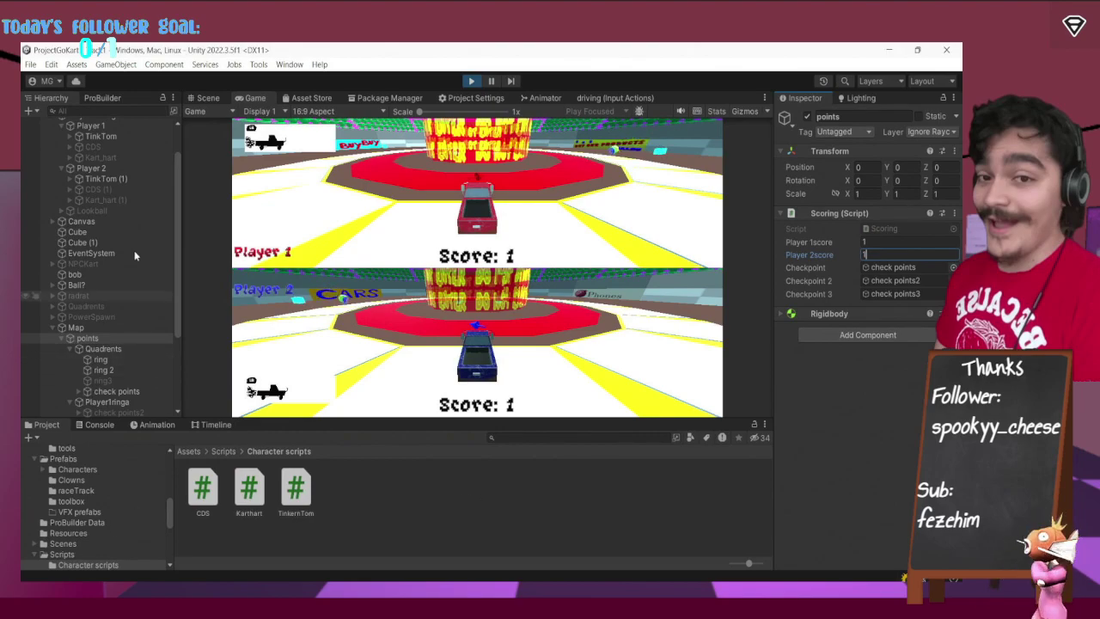
Display the Has Ball values of Player 1's TinkTom and drive Player 1's kart around the track with the ball to claim segments.
click(109, 137)
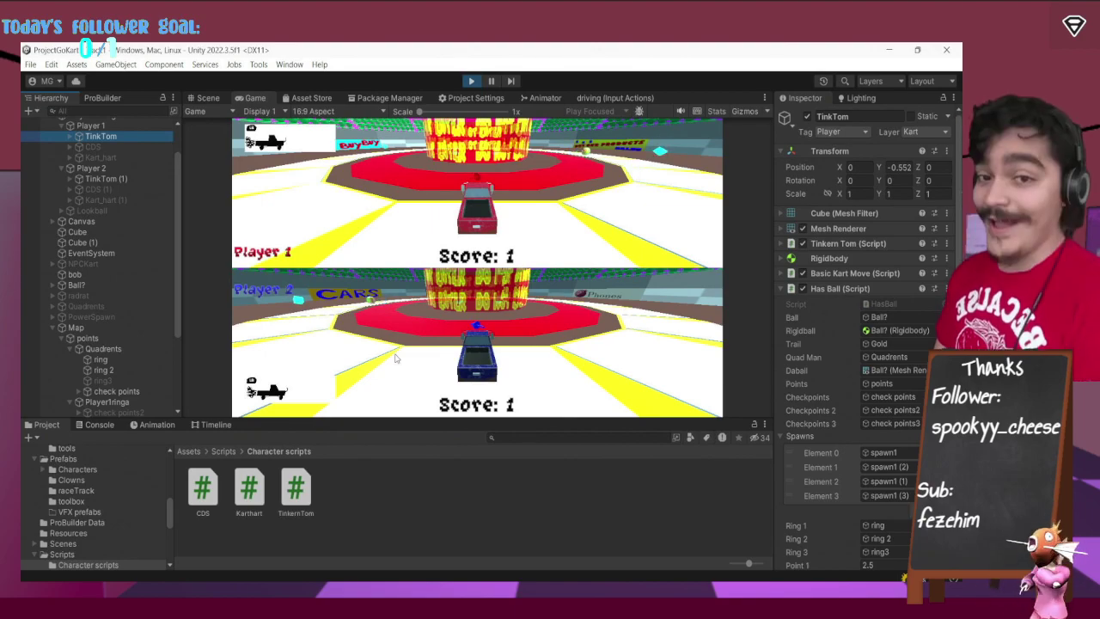
scroll(906, 379, down, 5)
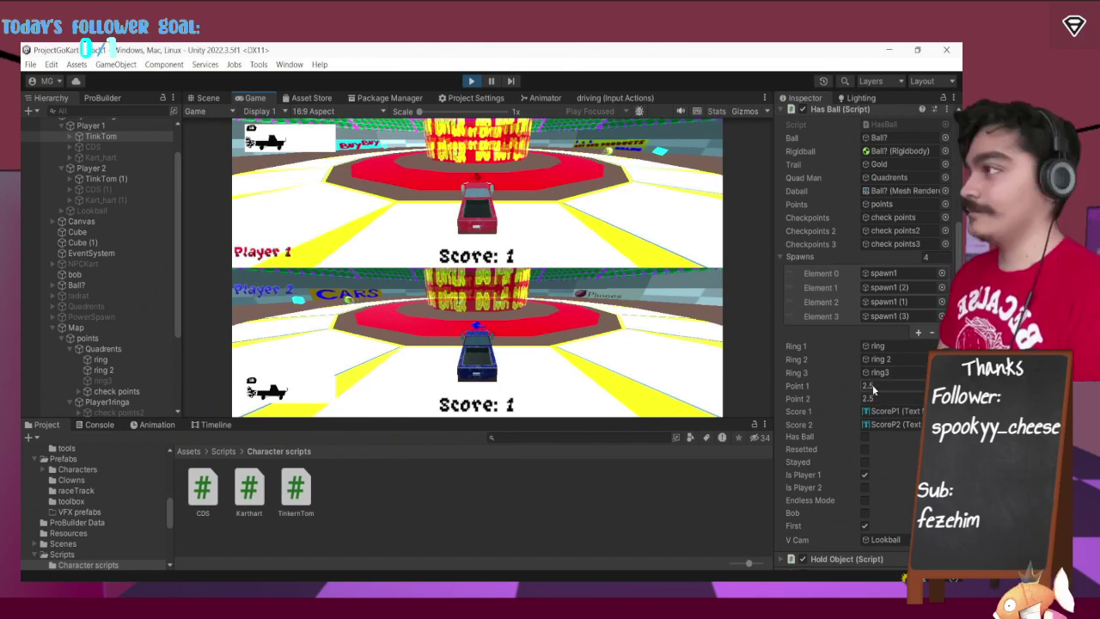
click(644, 360)
key(w)
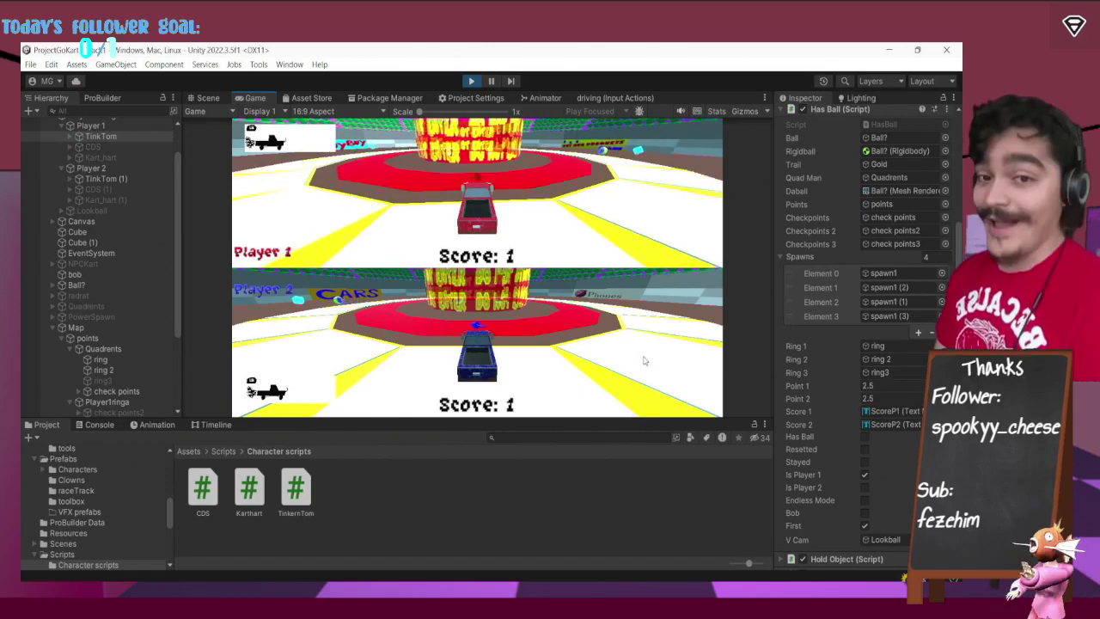
key(w)
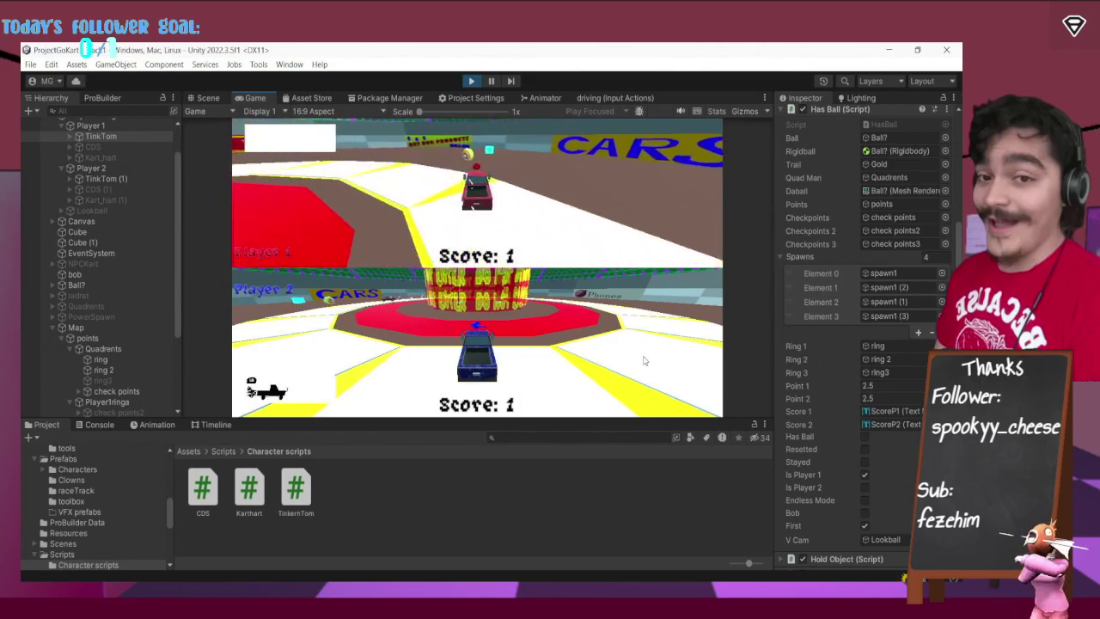
key(w)
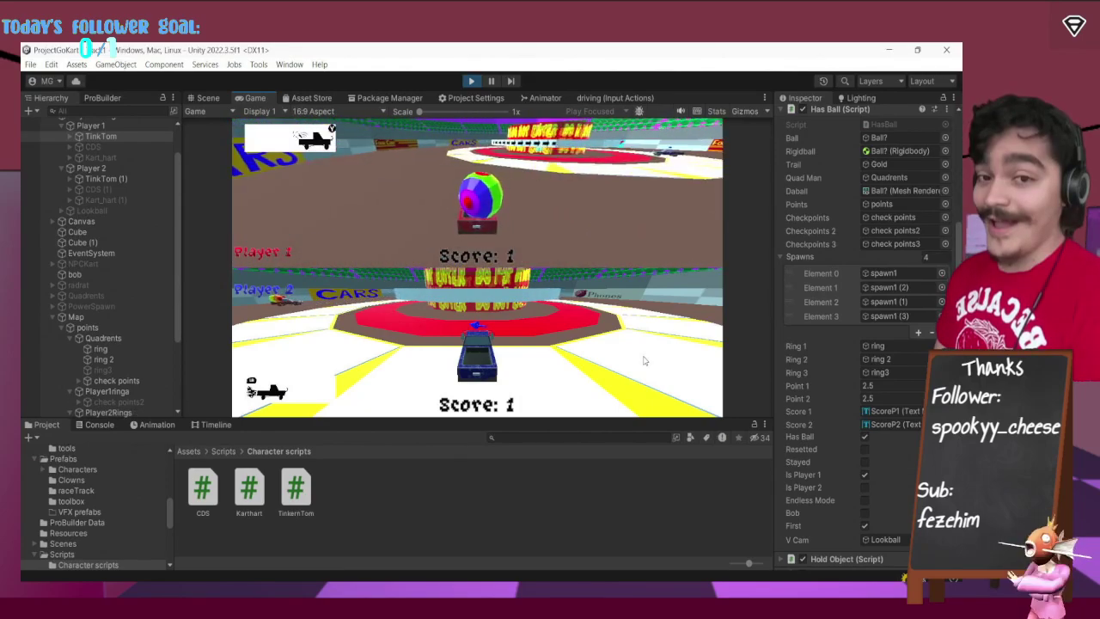
key(w)
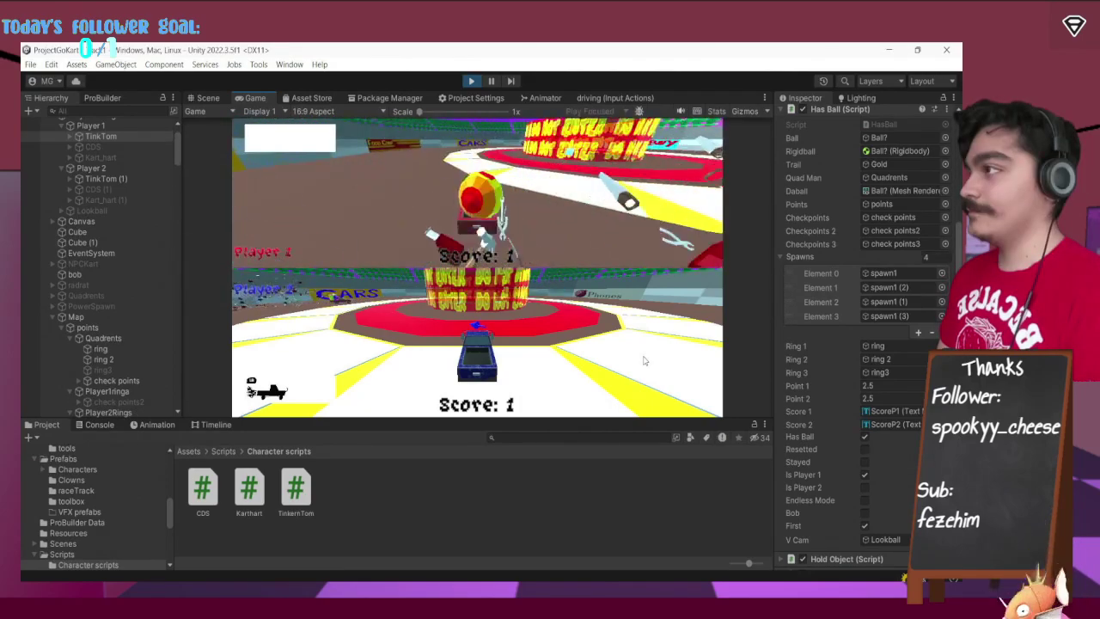
key(w)
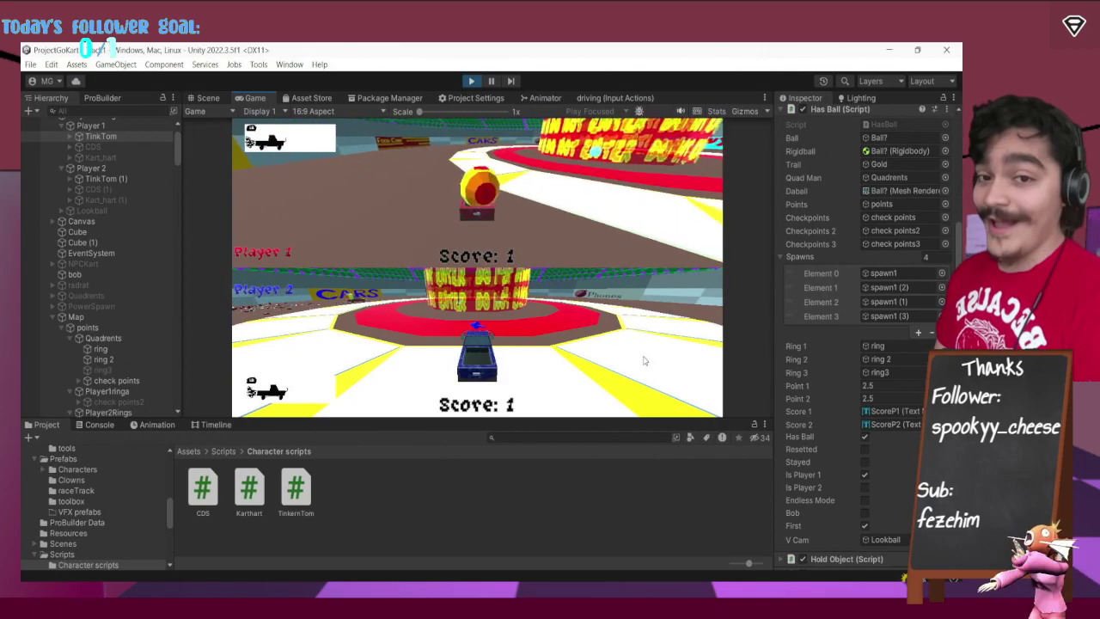
key(w)
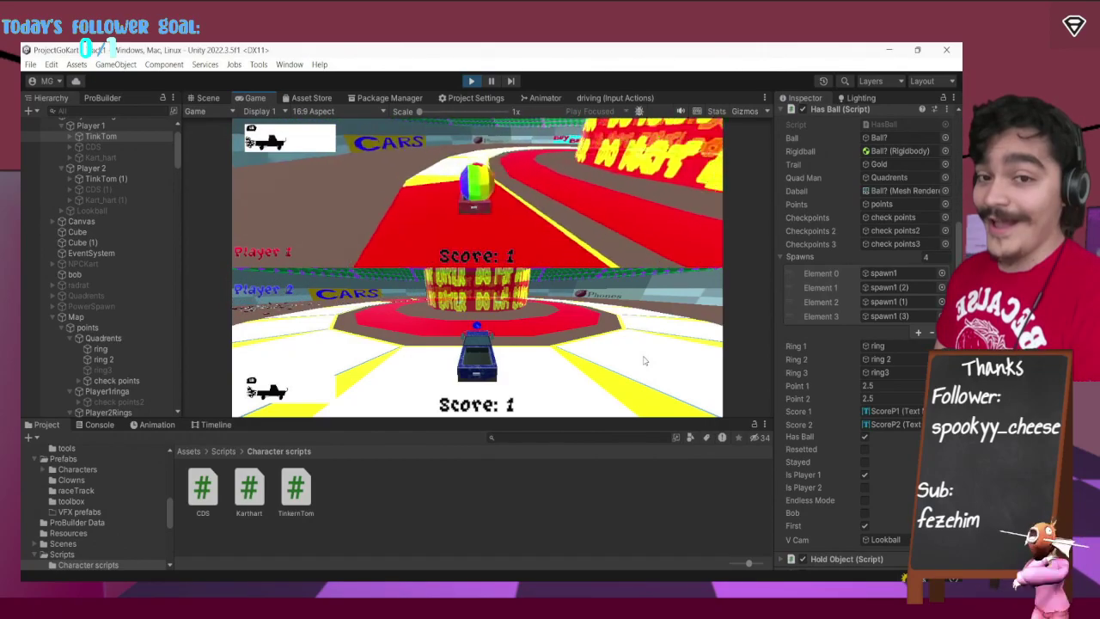
key(w)
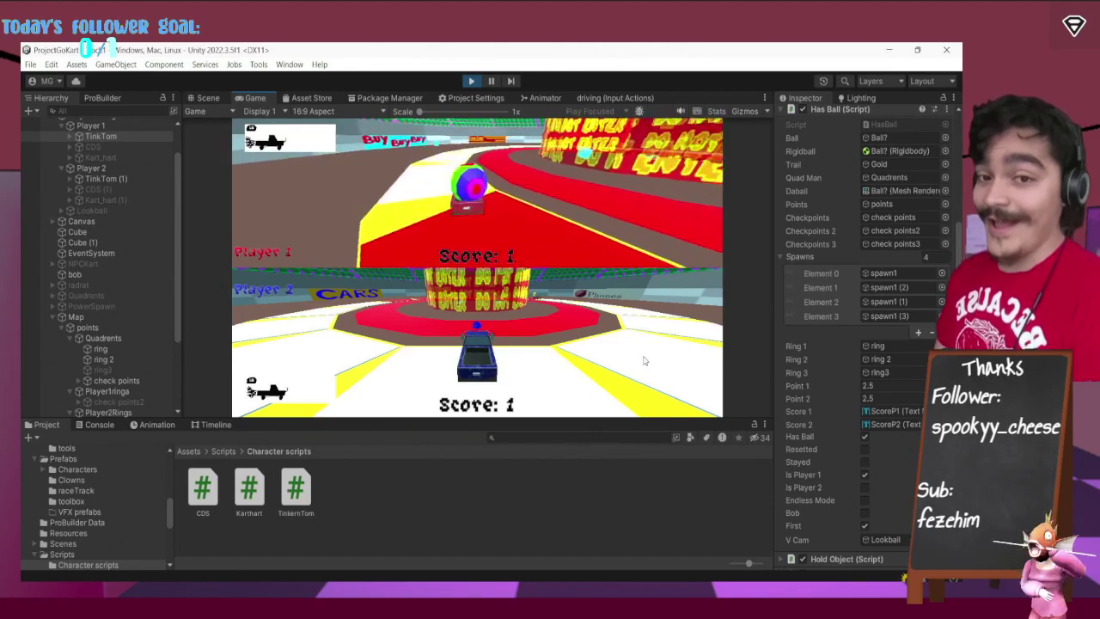
key(w)
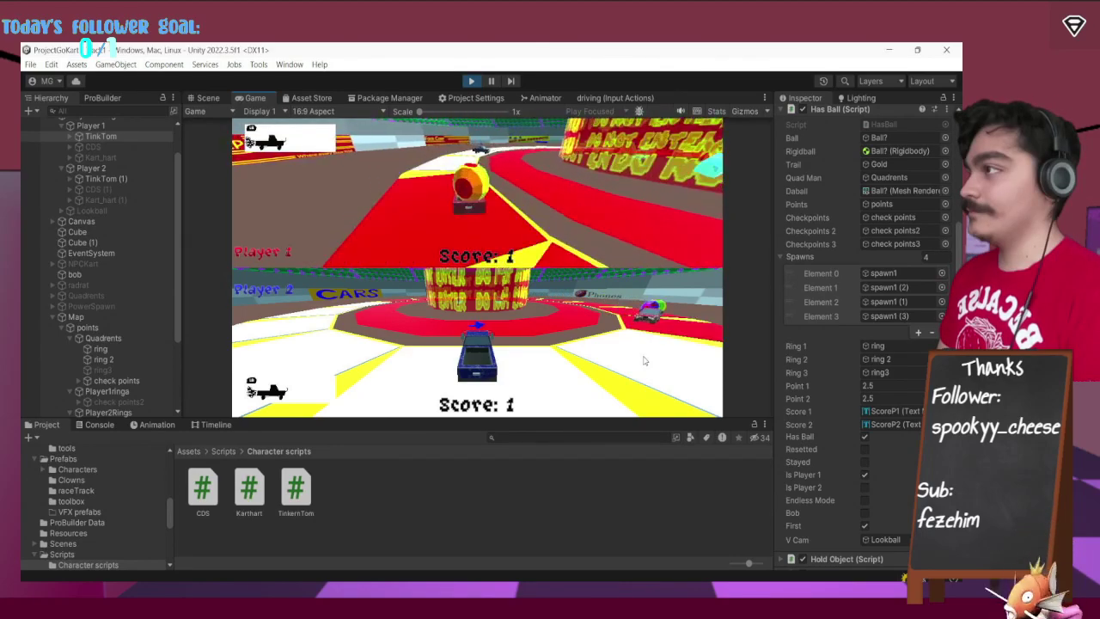
key(w)
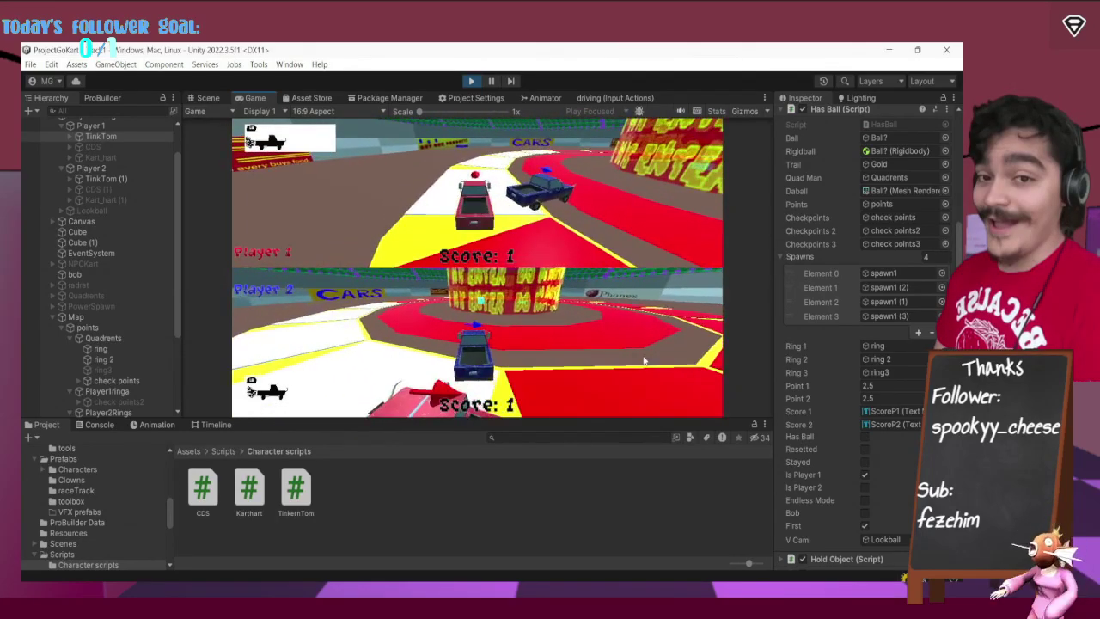
key(w)
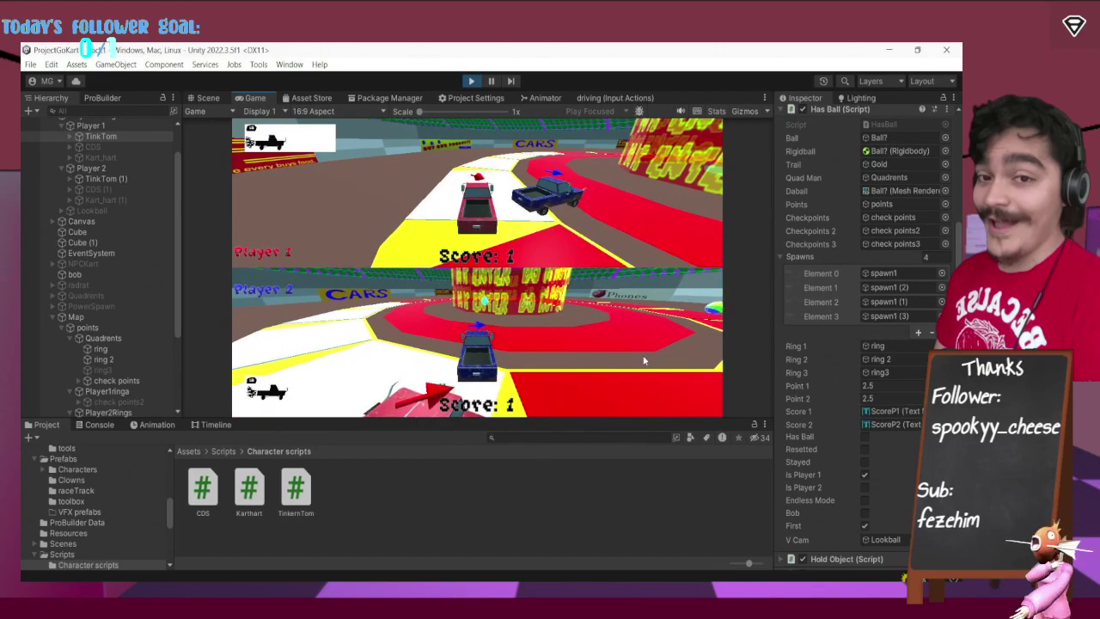
Drive Player 2's kart after the ball, pick it up and start claiming track segments.
key(Up)
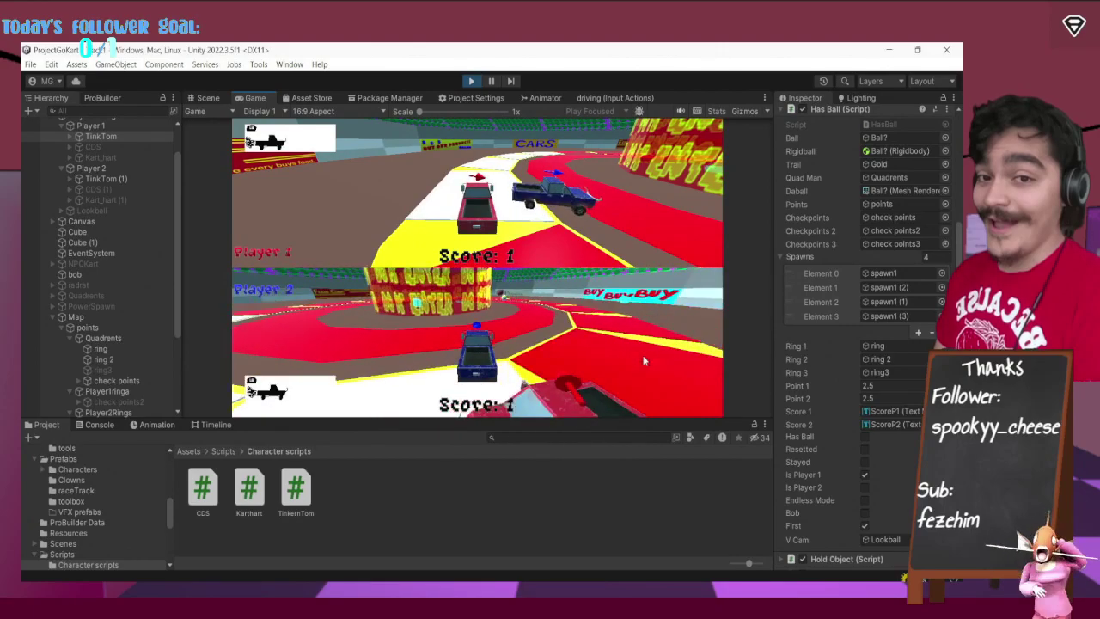
key(Left)
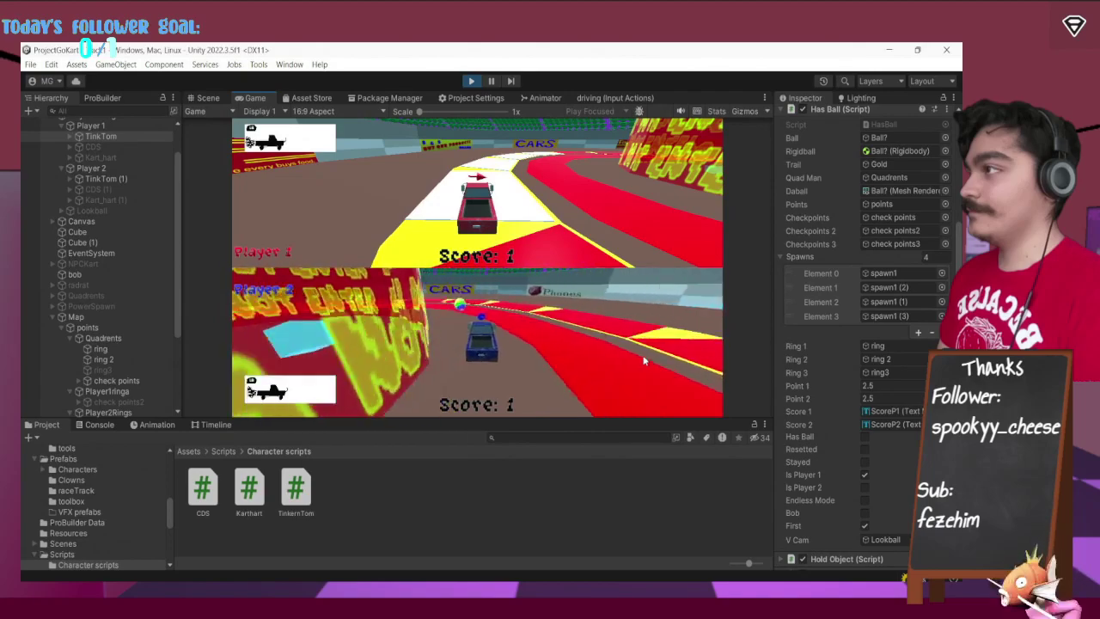
key(Right)
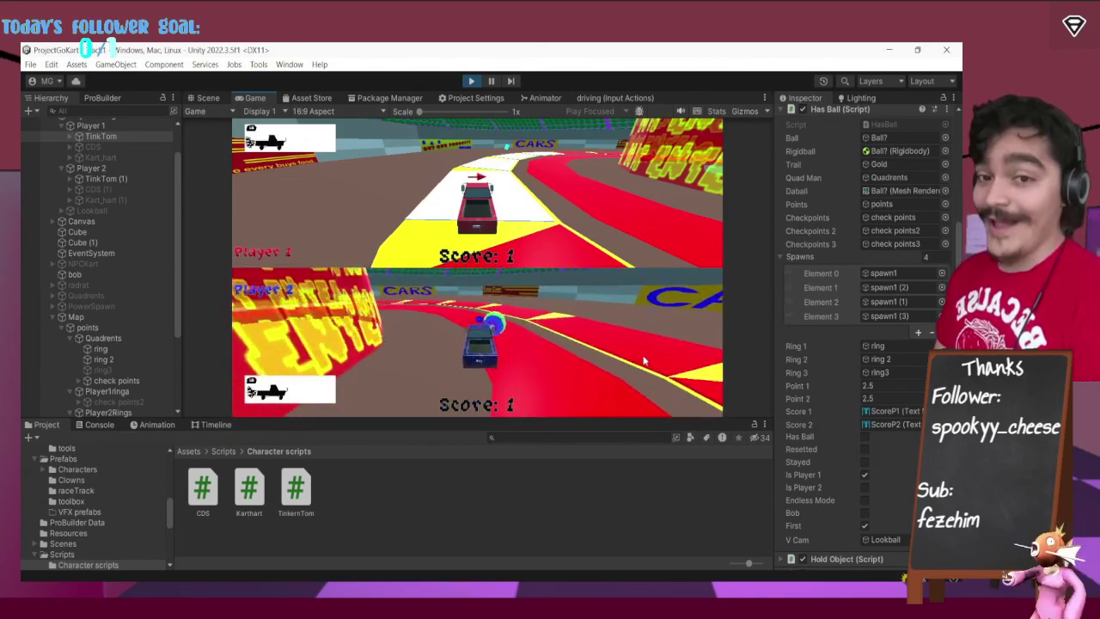
key(Left)
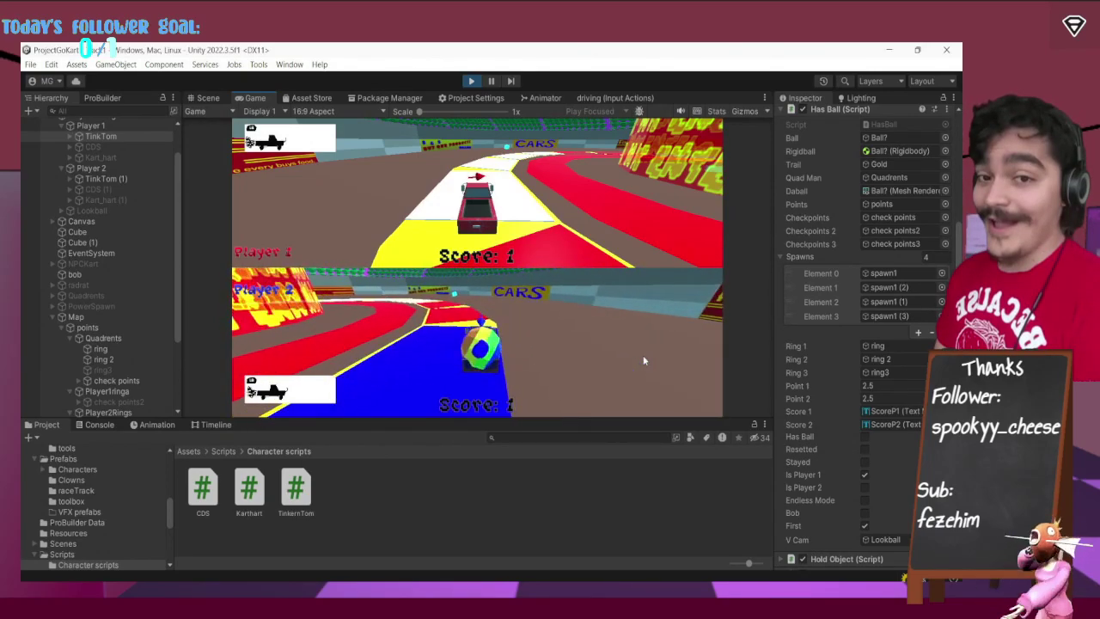
Display the points object's Scoring values and drive Player 2's kart with the ball along the track, claiming segments up to Player 1's kart.
click(117, 328)
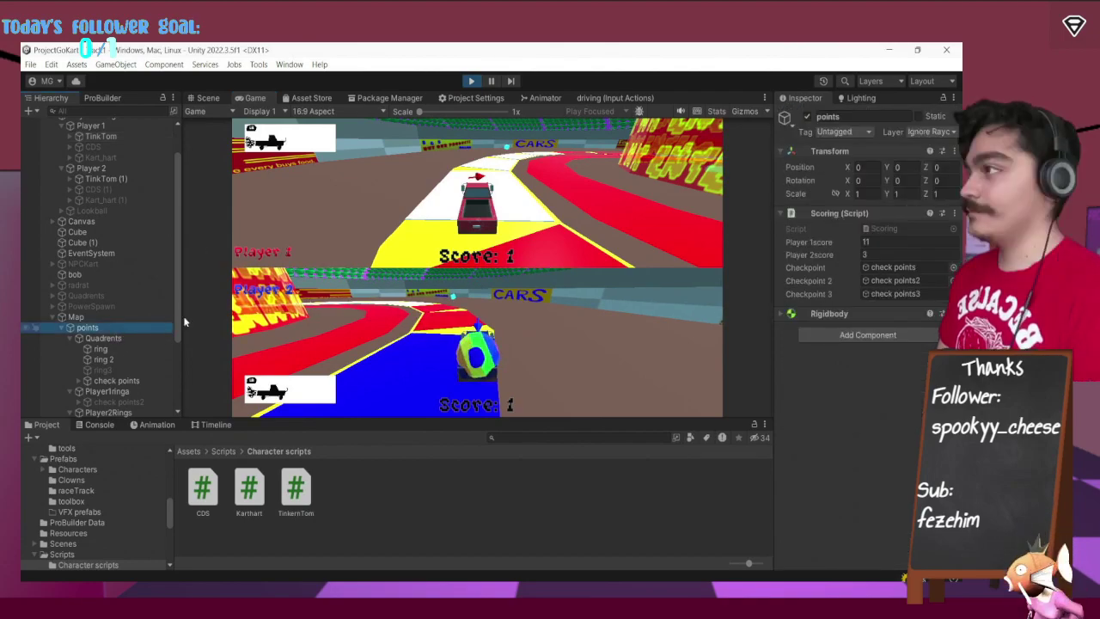
key(Left)
key(Left)
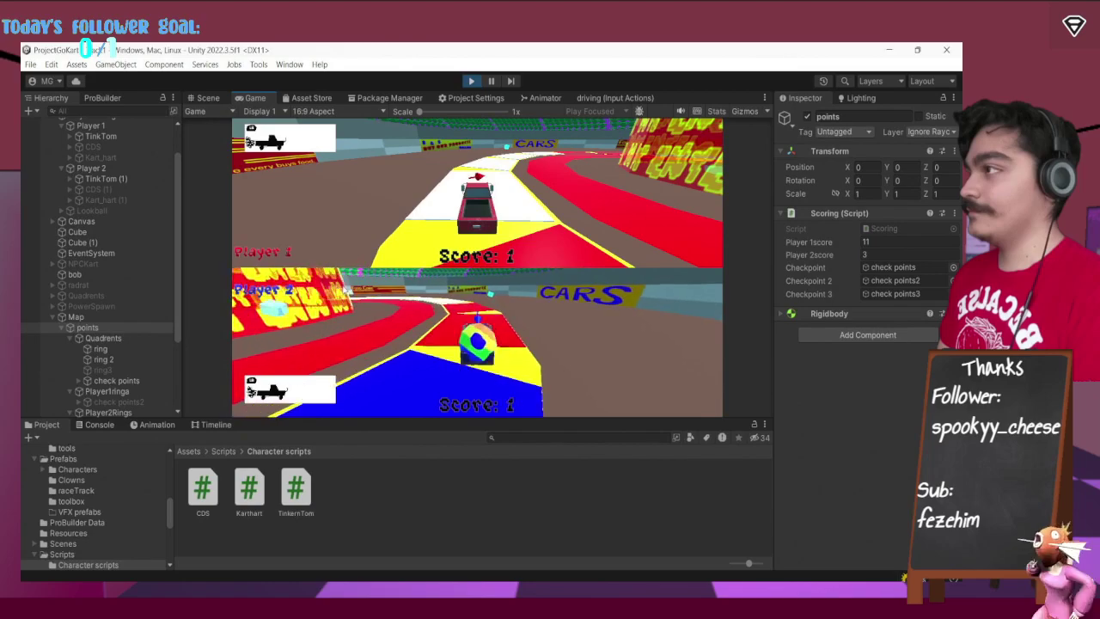
key(Right)
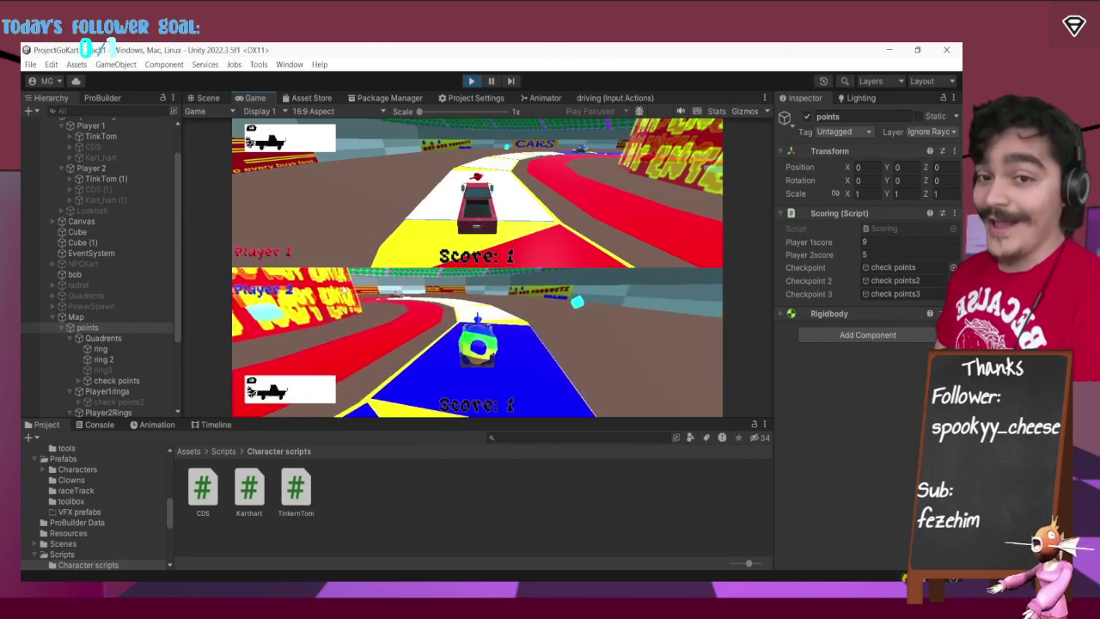
key(Right)
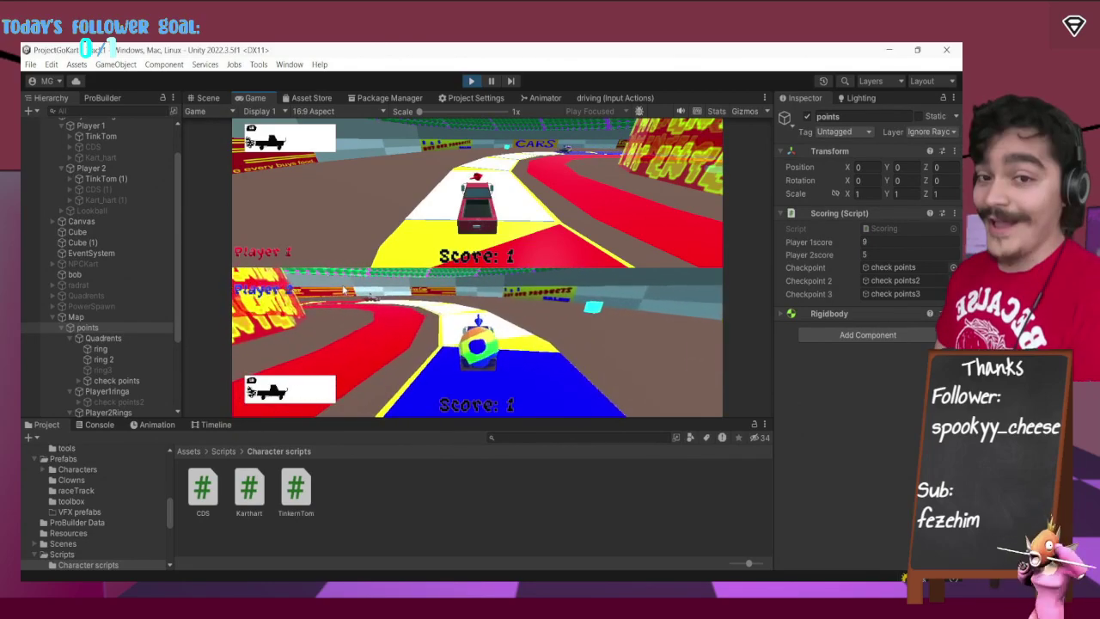
key(Up)
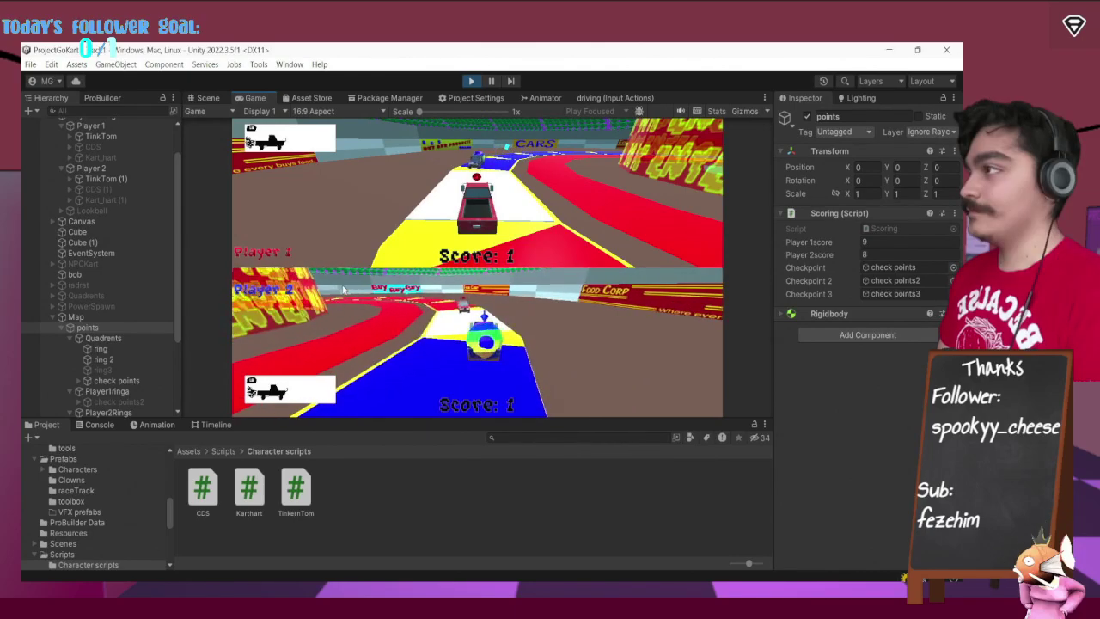
key(Up)
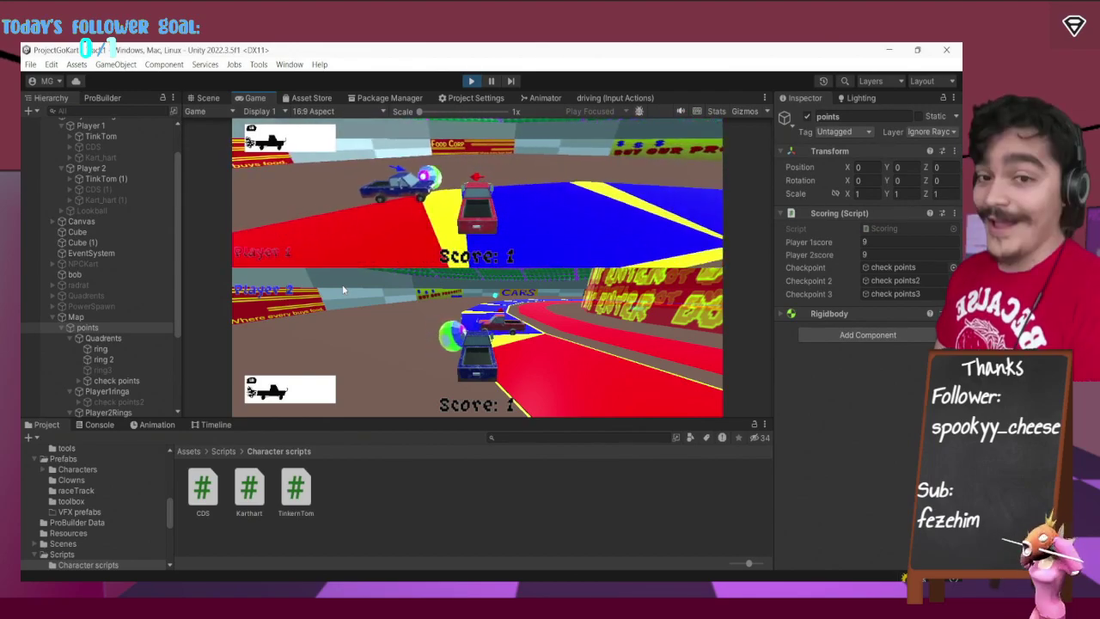
key(Up)
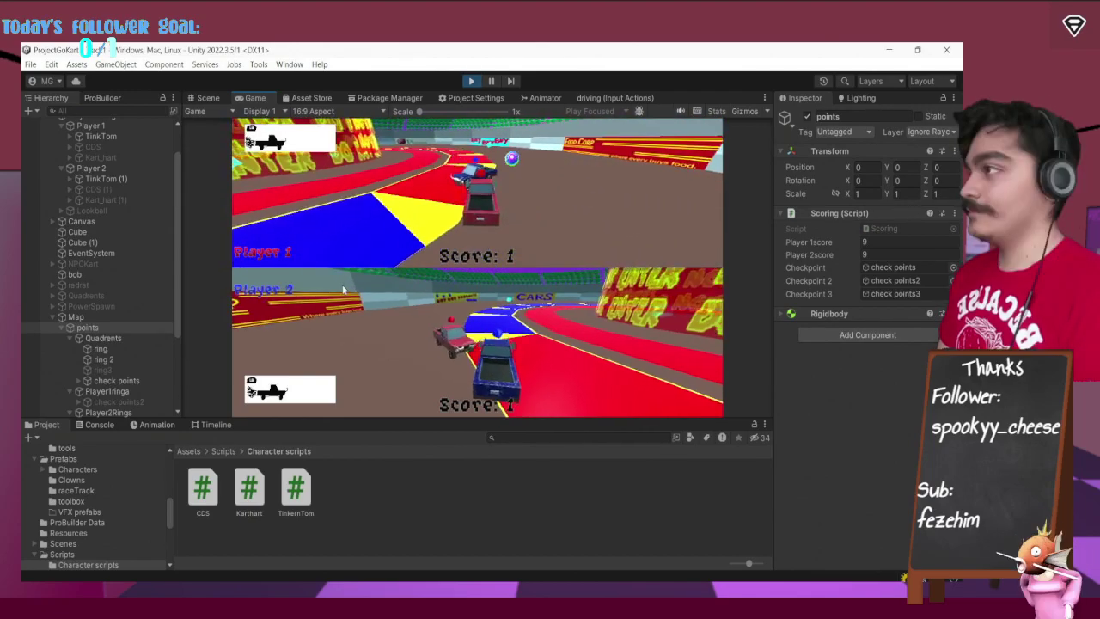
Pick up the loose ball with Player 1's kart and drive it back along the track to reclaim segments.
key(a)
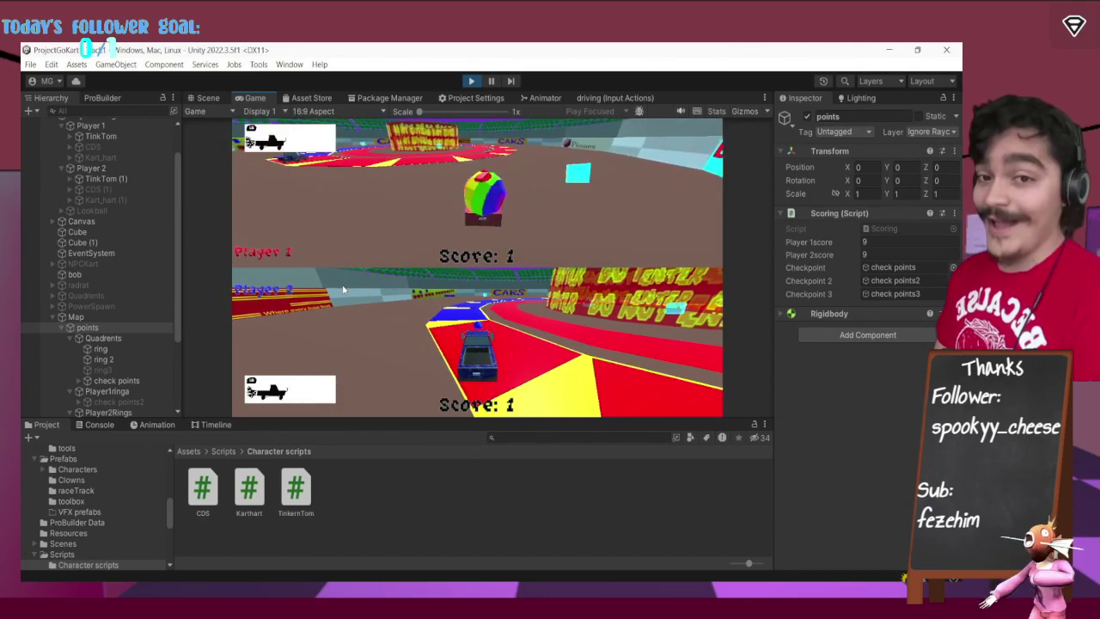
key(d)
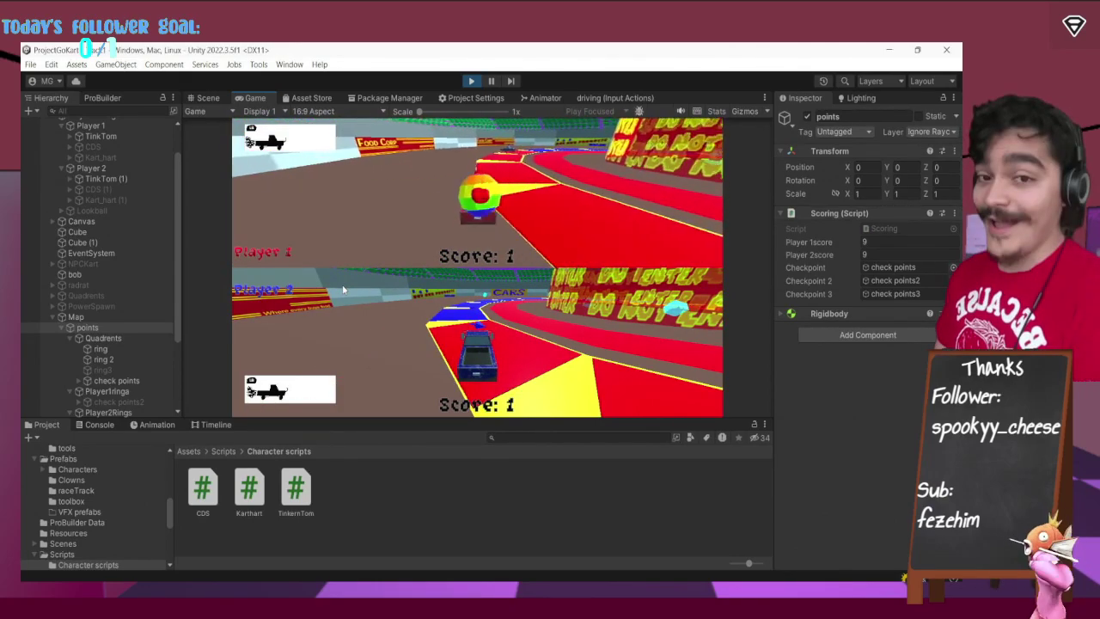
key(d)
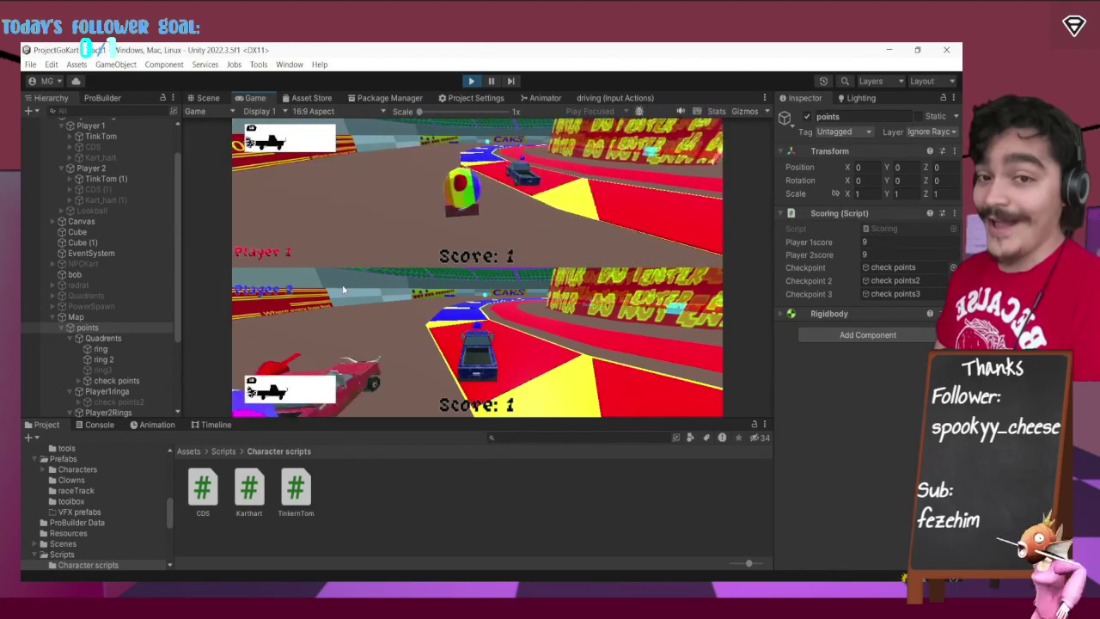
key(d)
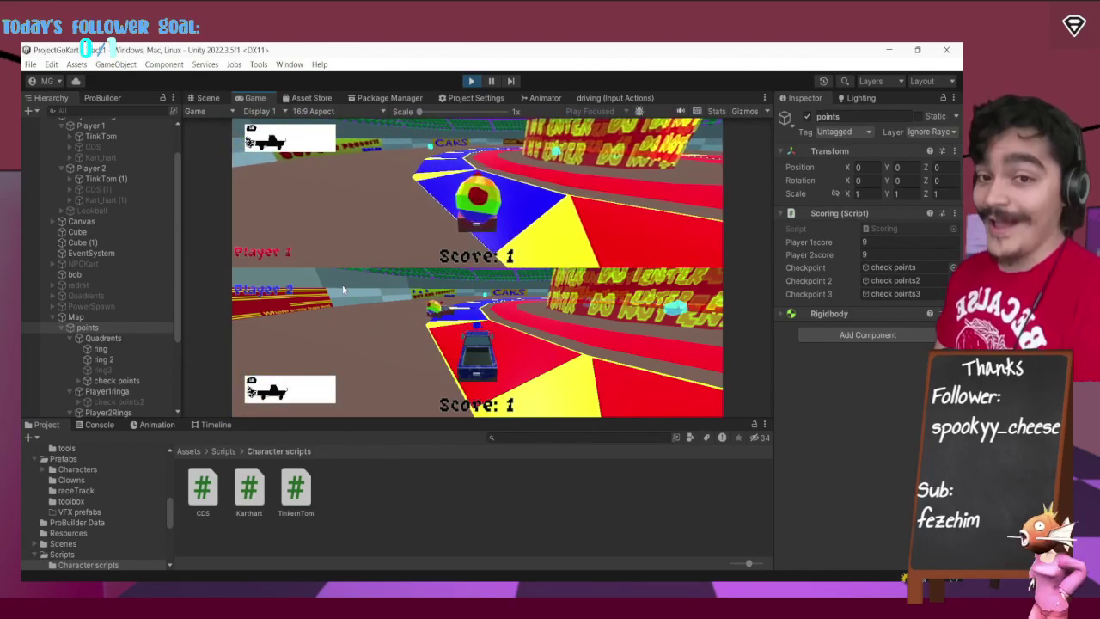
key(d)
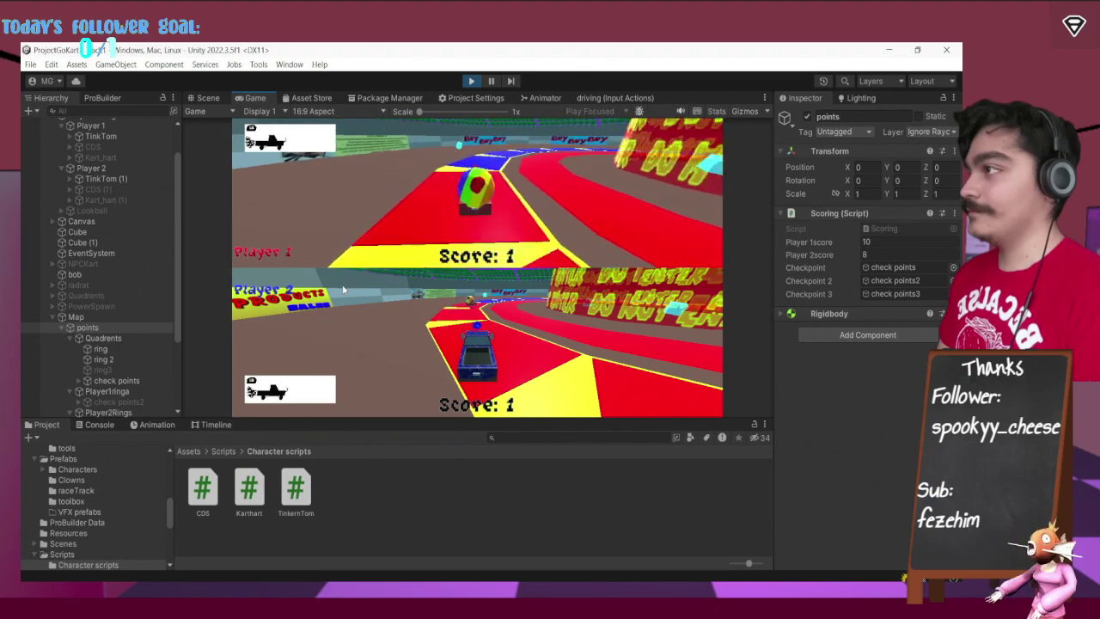
key(d)
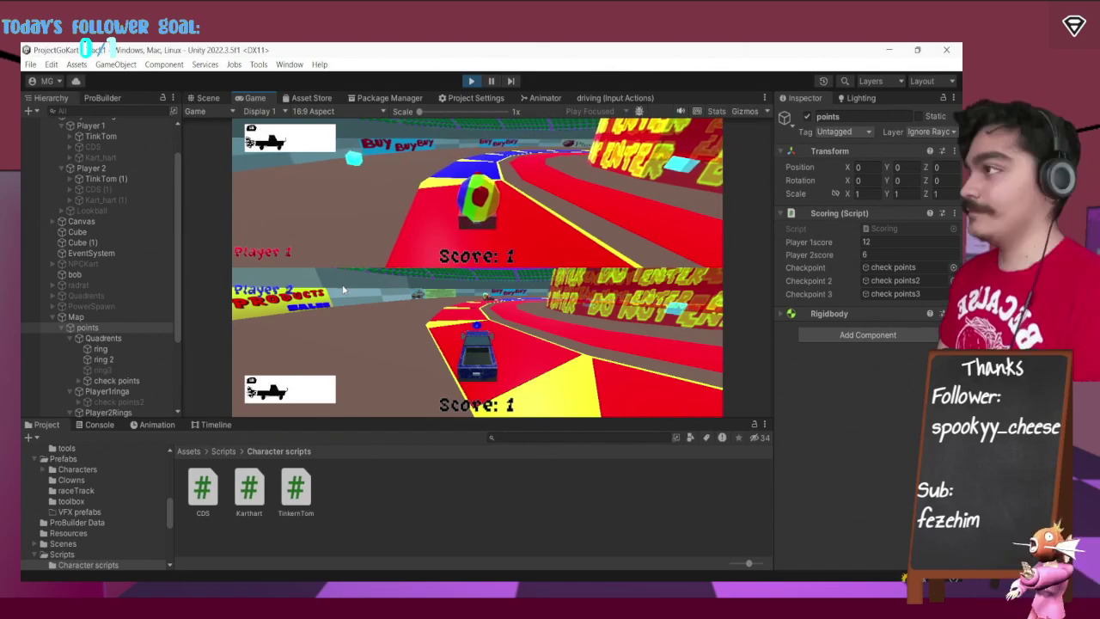
Compare the Point 1 and Point 2 values in the Has Ball script of both players' TinkTom objects.
click(105, 178)
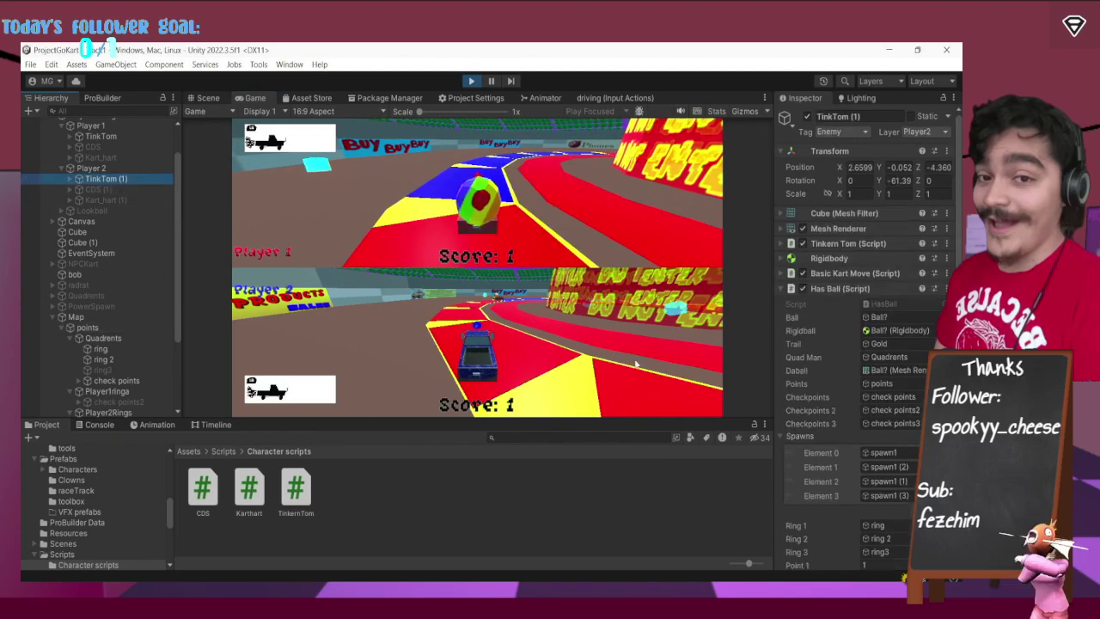
scroll(859, 344, down, 6)
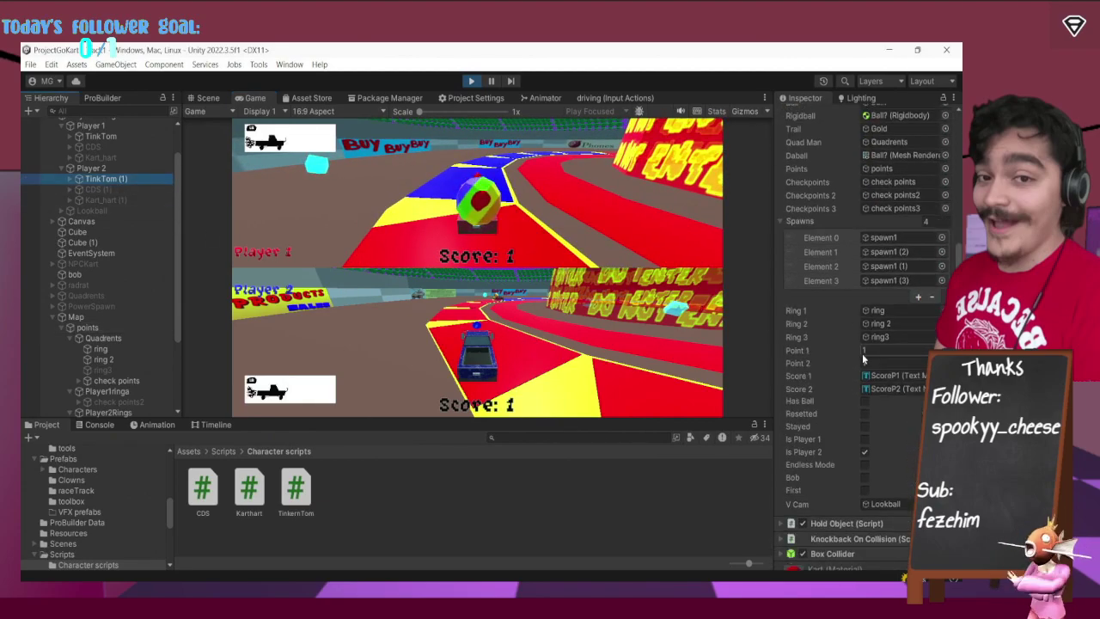
click(622, 299)
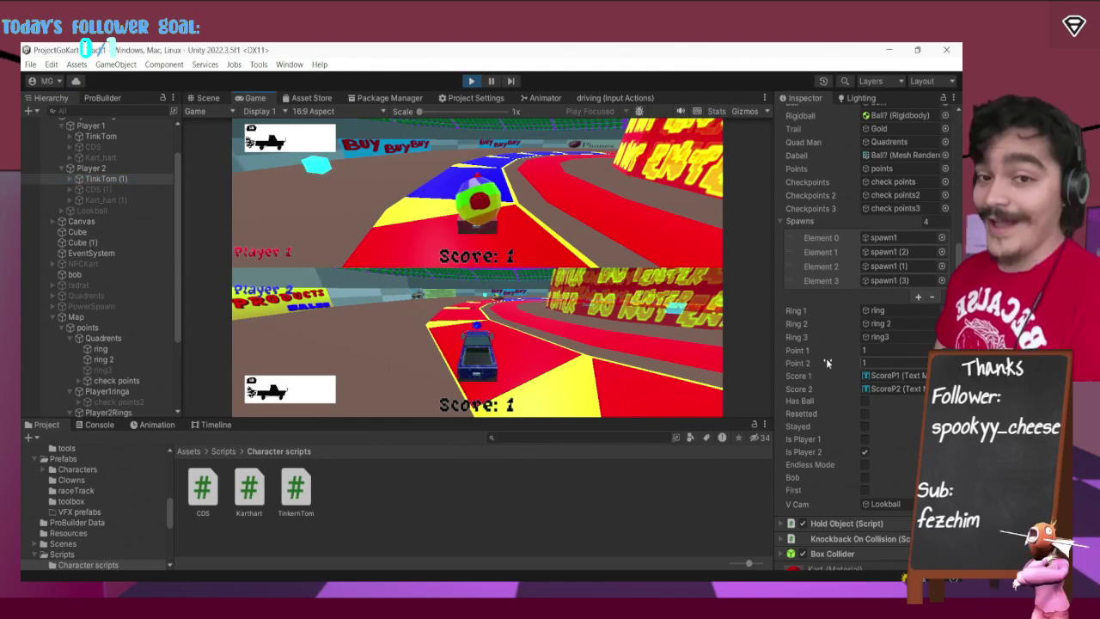
click(133, 136)
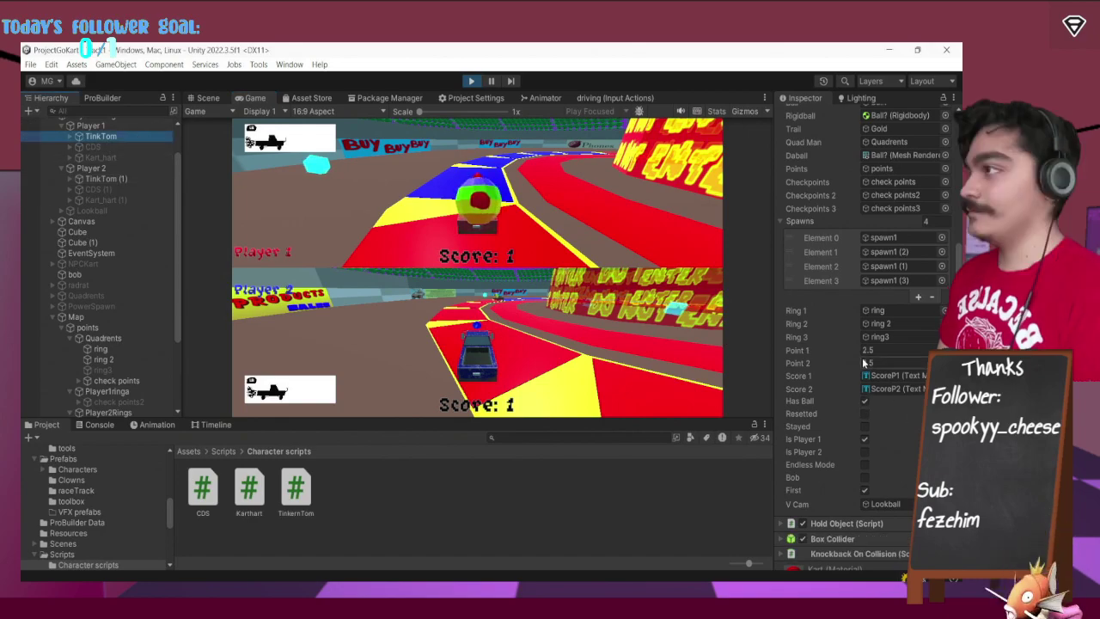
click(116, 179)
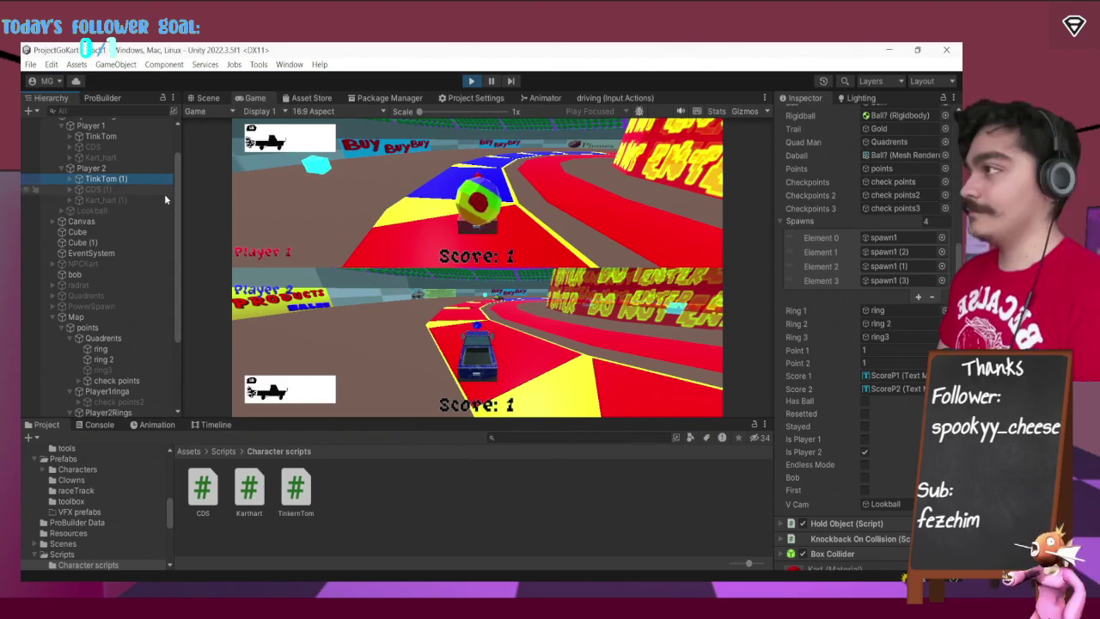
Switch to Visual Studio and examine how HasBall.cs handles point1, point2 and first, from the start of Update to Player 2's winning block.
key(alt+Tab)
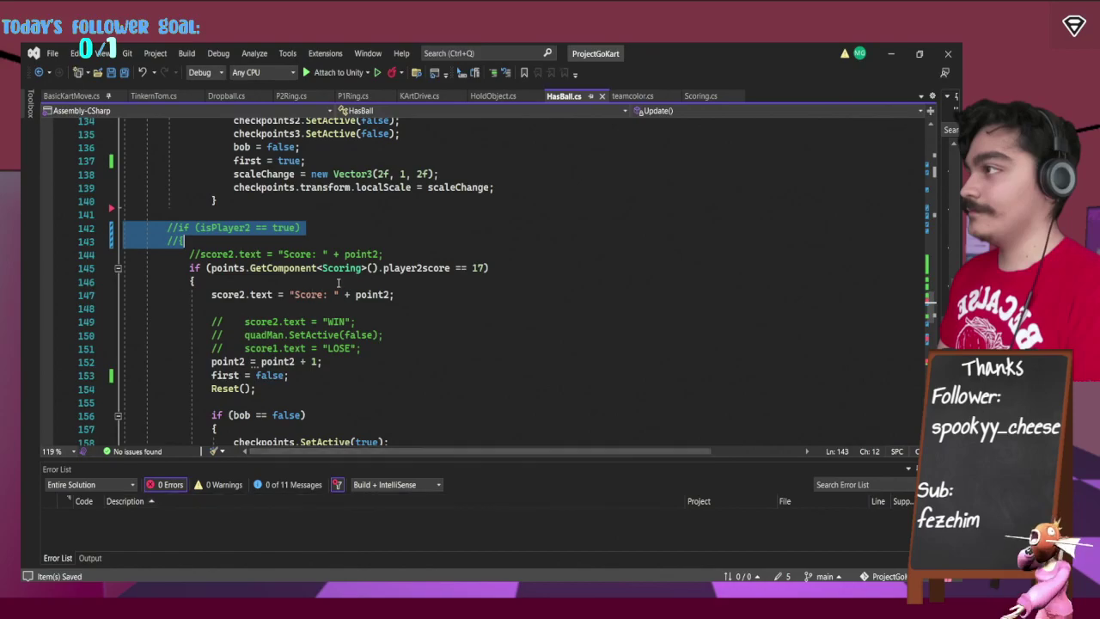
scroll(339, 279, up, 4)
scroll(326, 301, up, 4)
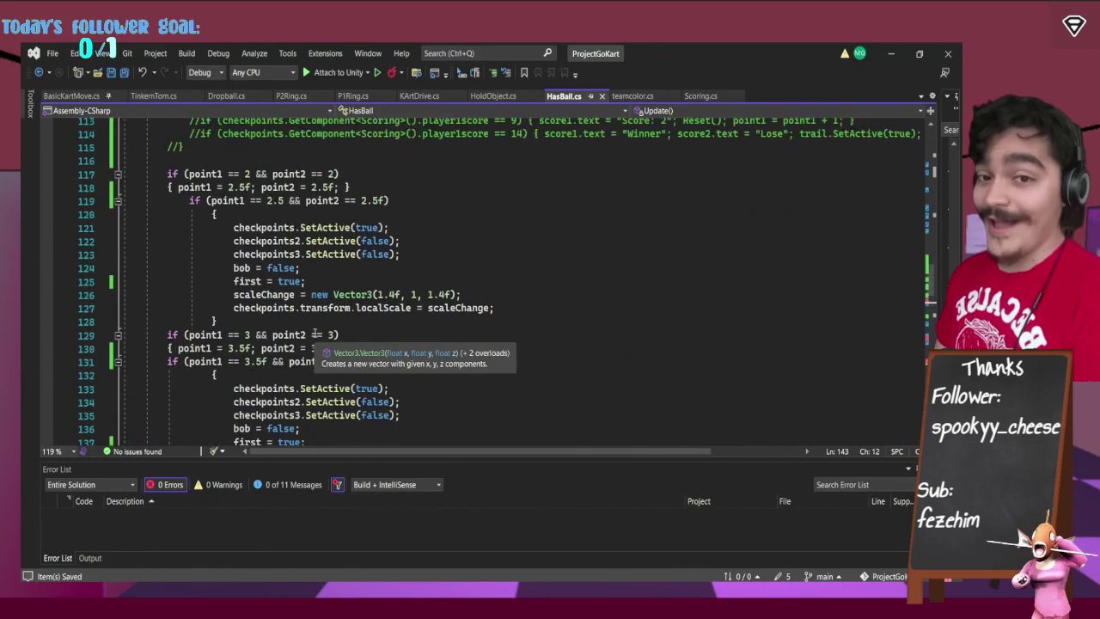
scroll(314, 331, up, 11)
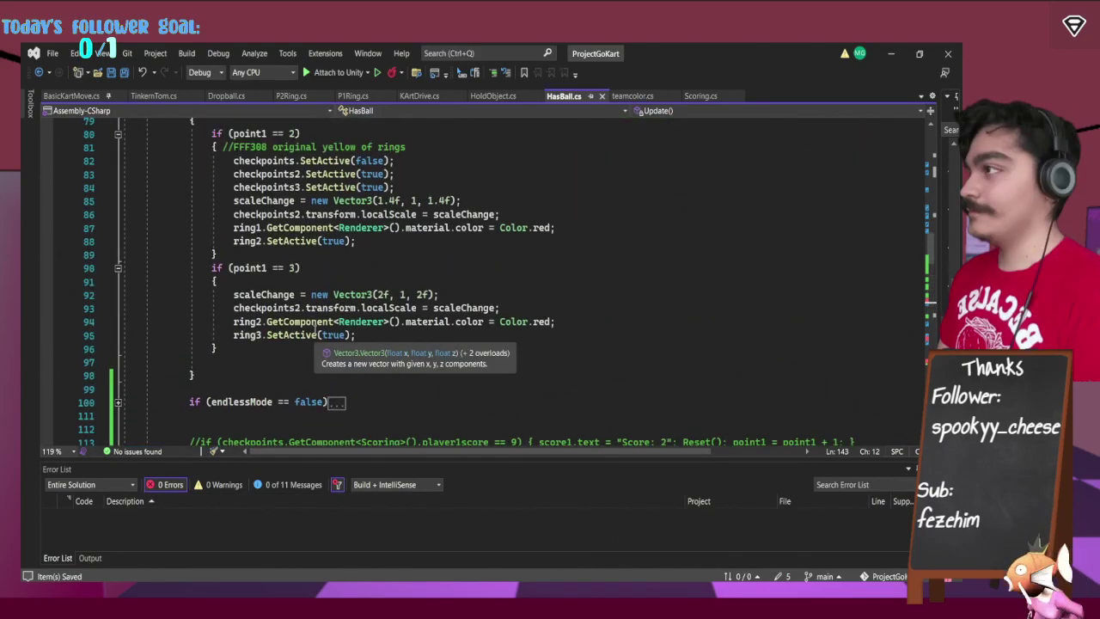
scroll(310, 320, up, 5)
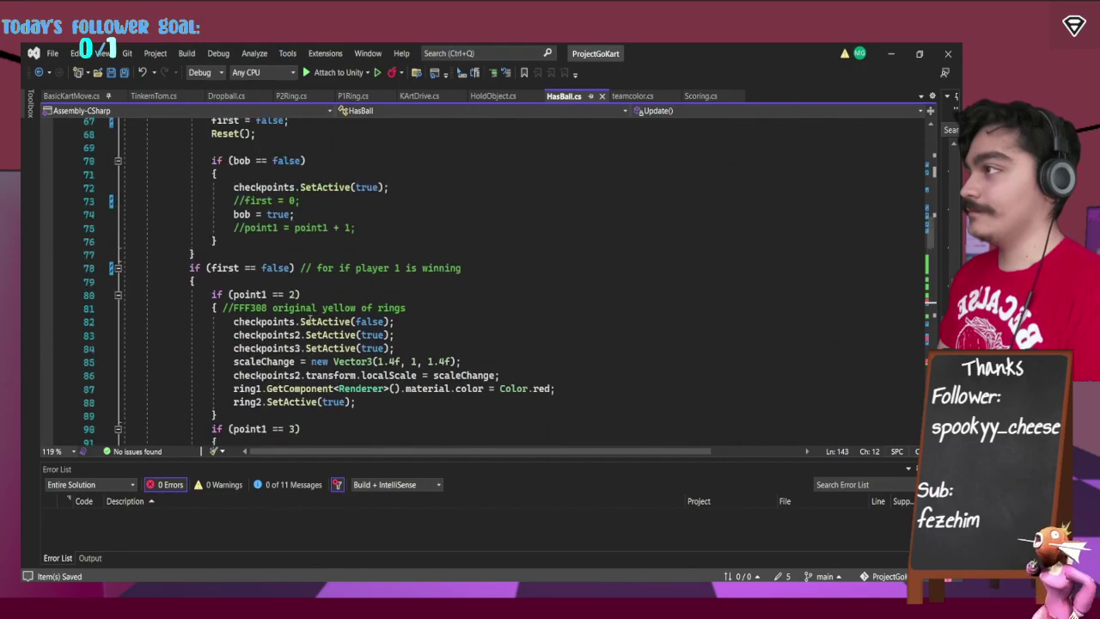
scroll(308, 319, up, 2)
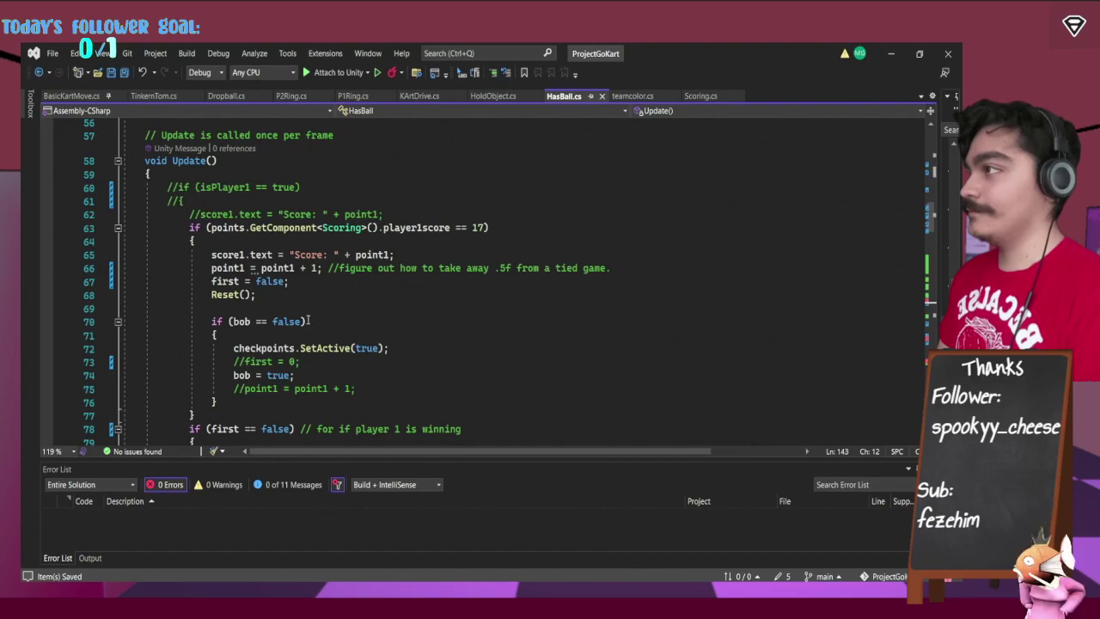
scroll(307, 319, down, 9)
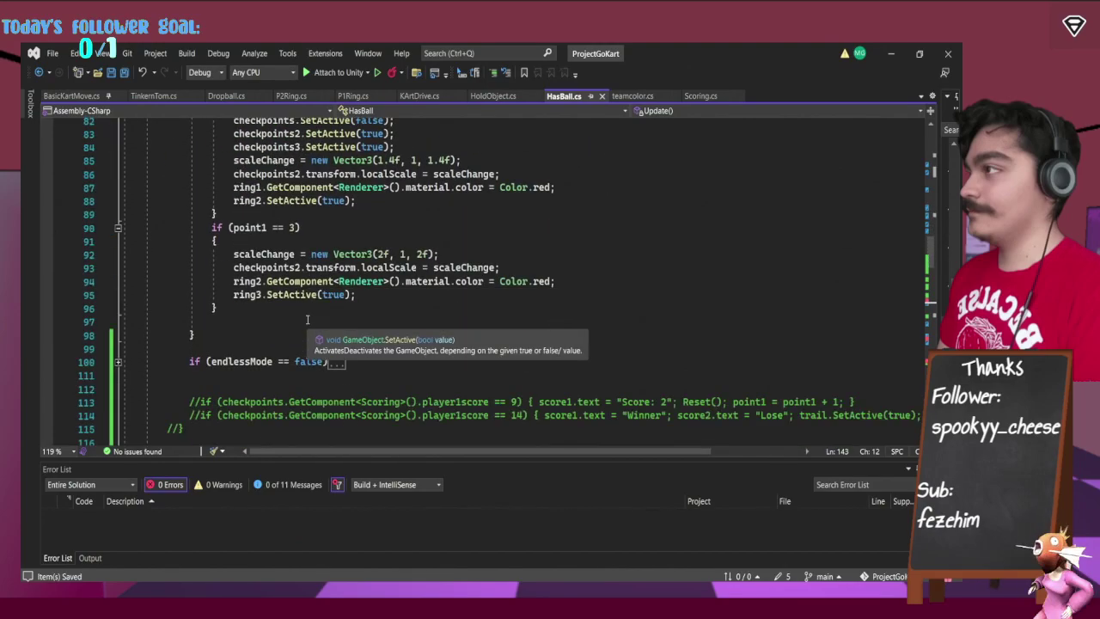
scroll(307, 320, down, 10)
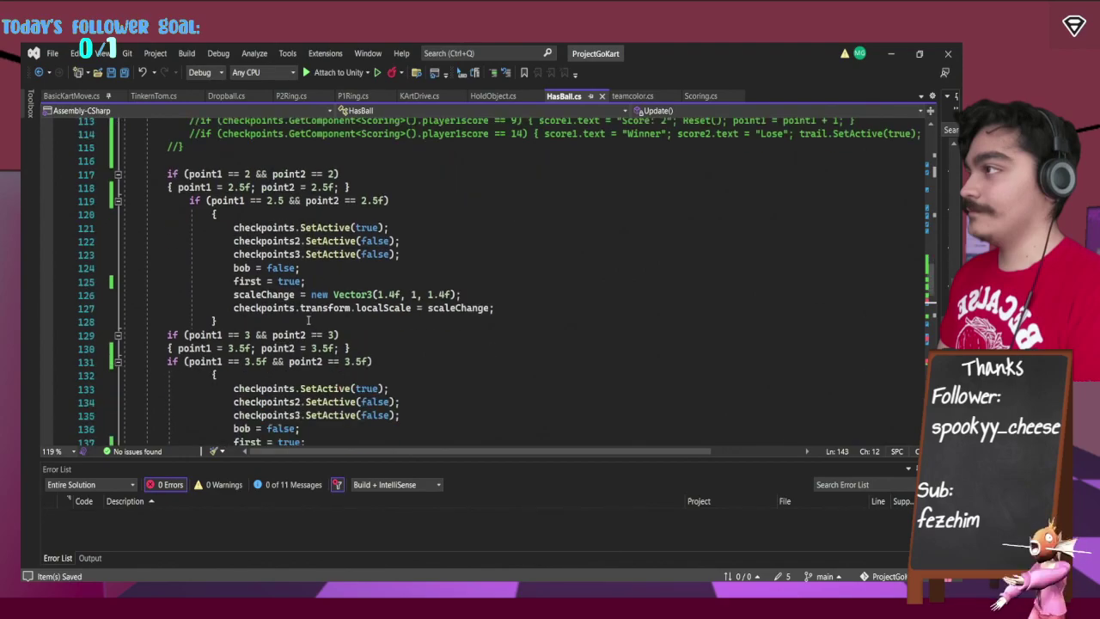
scroll(308, 320, down, 5)
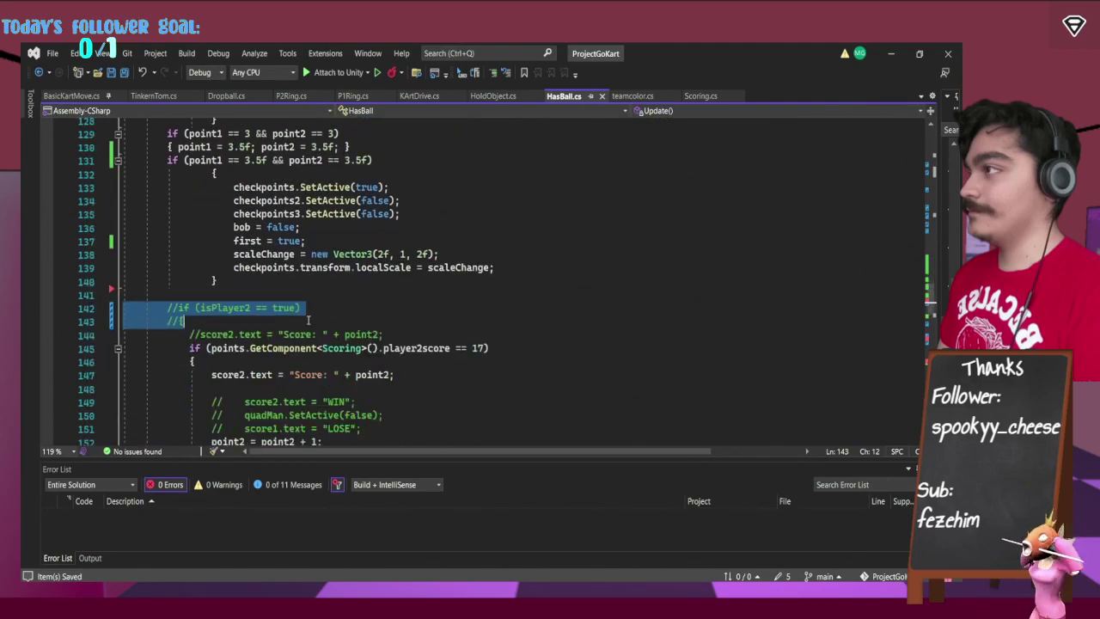
scroll(307, 320, down, 2)
scroll(308, 319, down, 9)
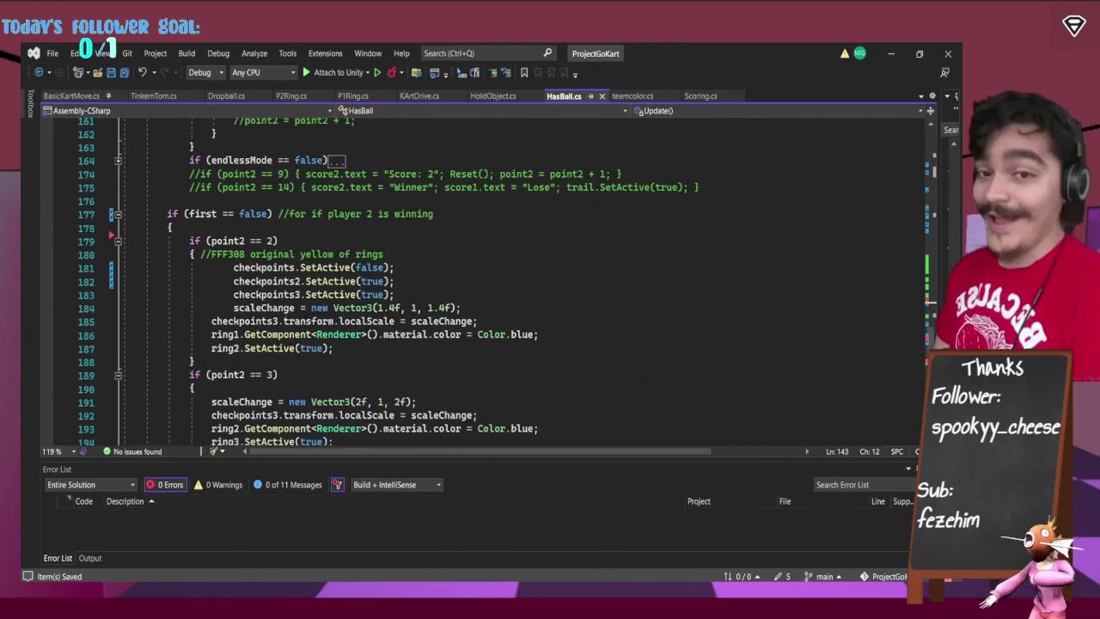
Return to the running game in Unity, take the ball from Player 1 with Player 2's kart and claim segments until Player 2 scores.
key(alt+Tab)
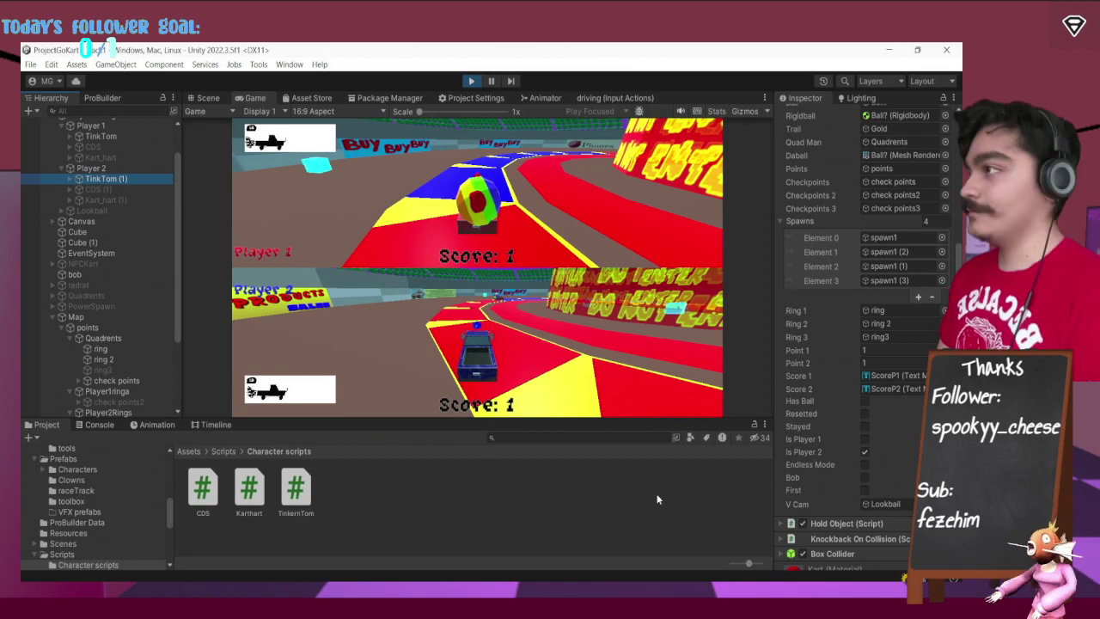
click(657, 498)
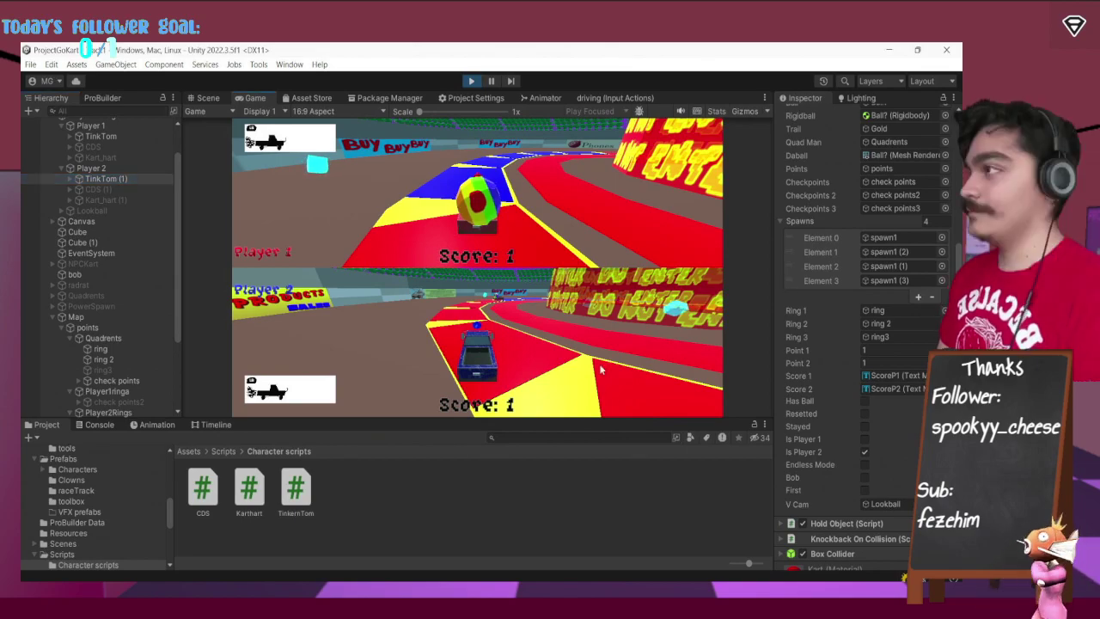
key(Up)
key(Up)
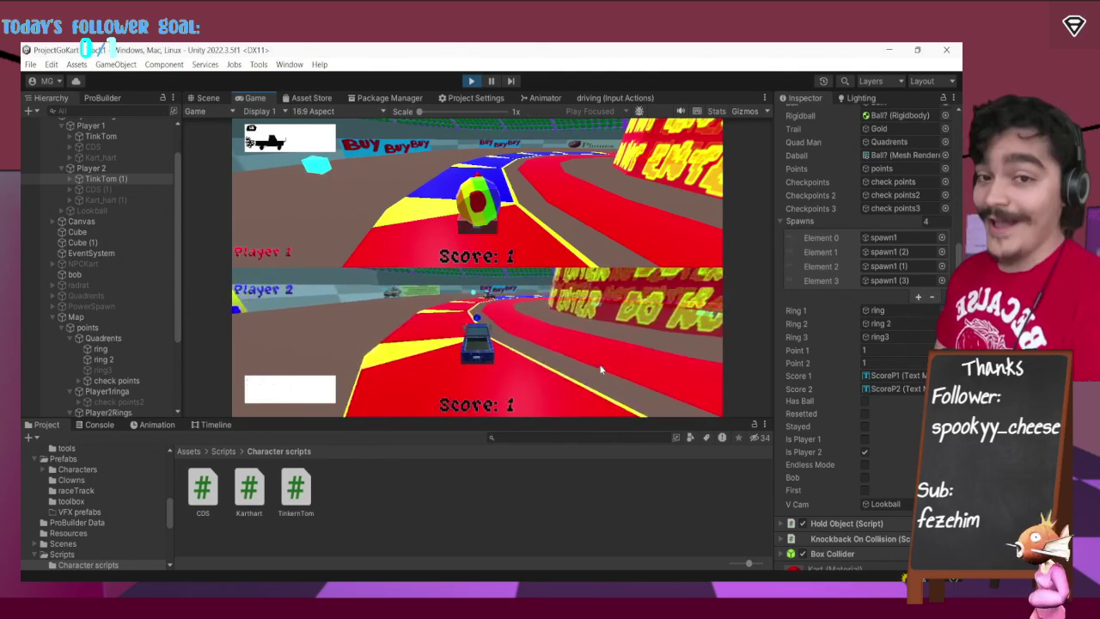
key(Up)
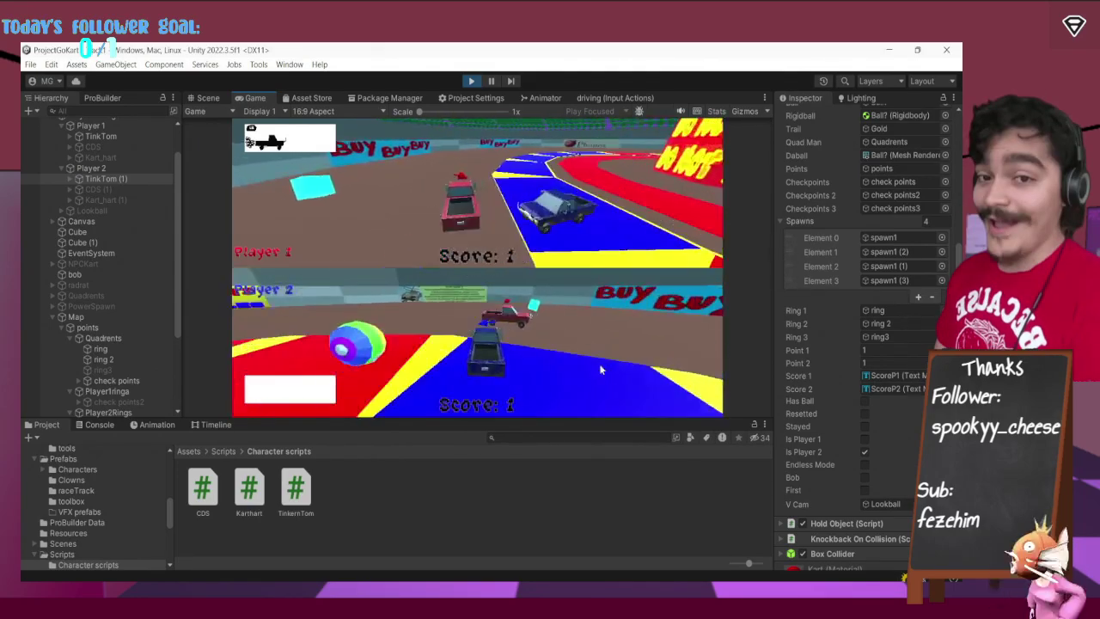
key(Up)
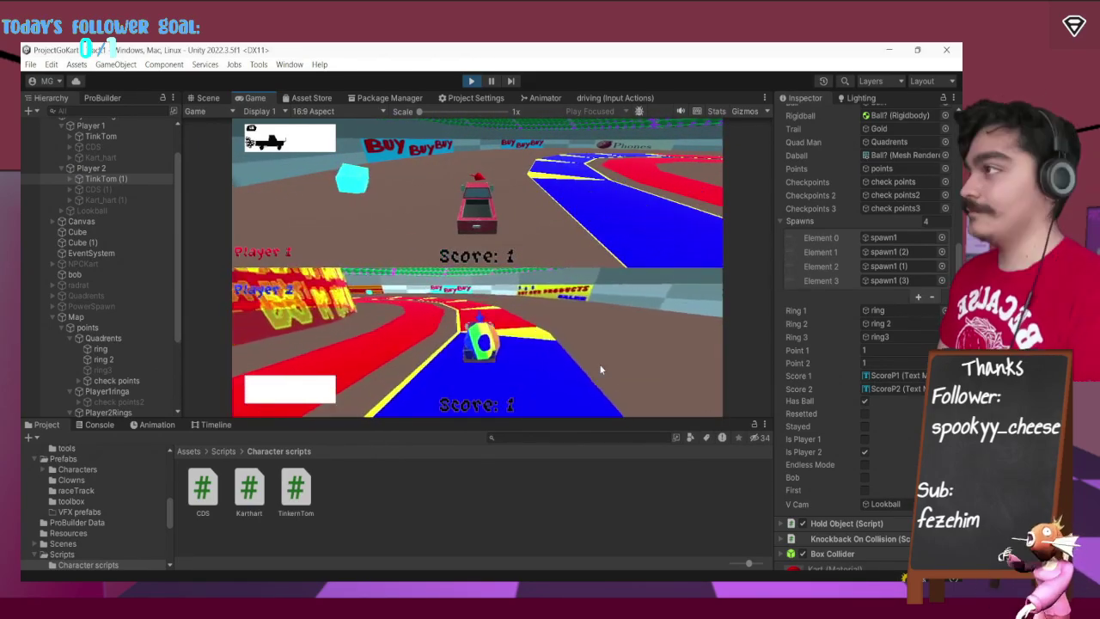
key(Up)
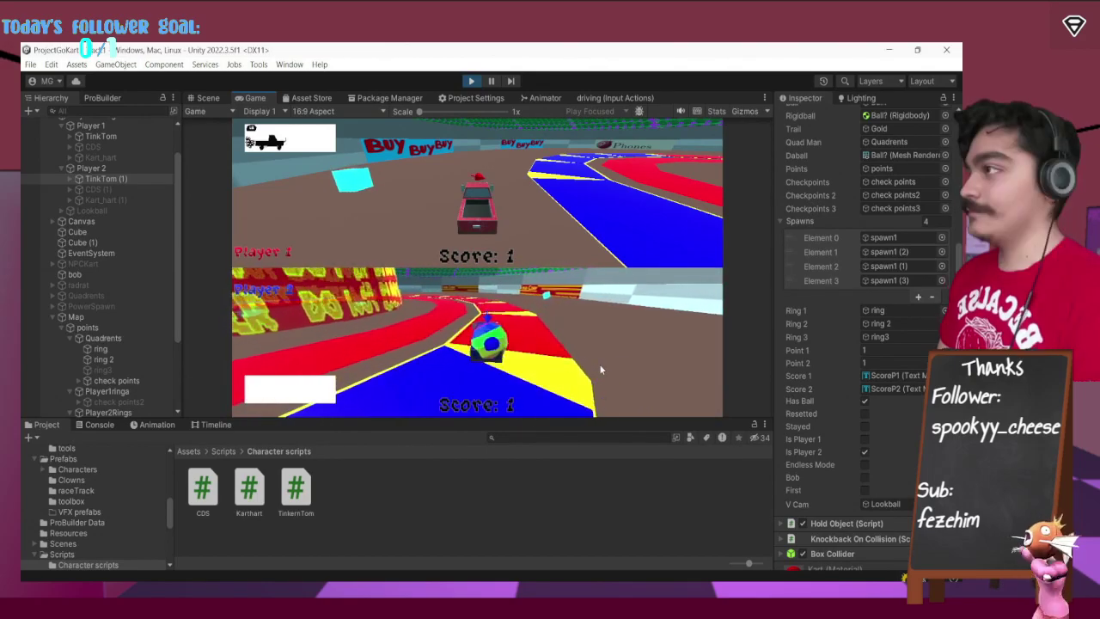
key(Up)
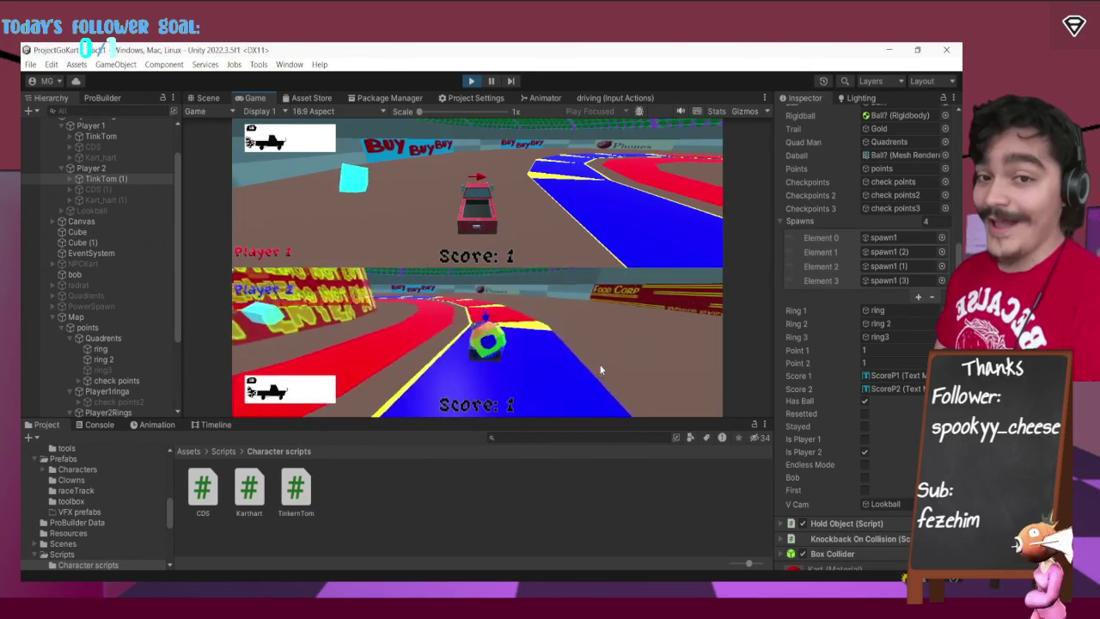
key(Up)
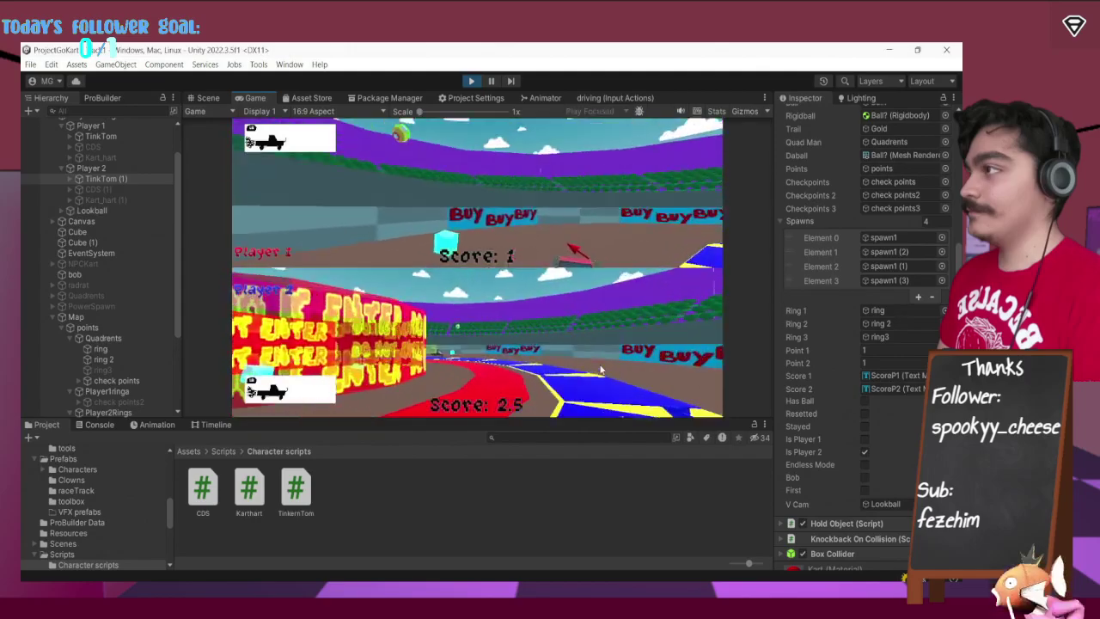
Drive Player 2's kart on along the track, and check the Point 1 and Point 2 values of Player 1's TinkTom.
key(Up)
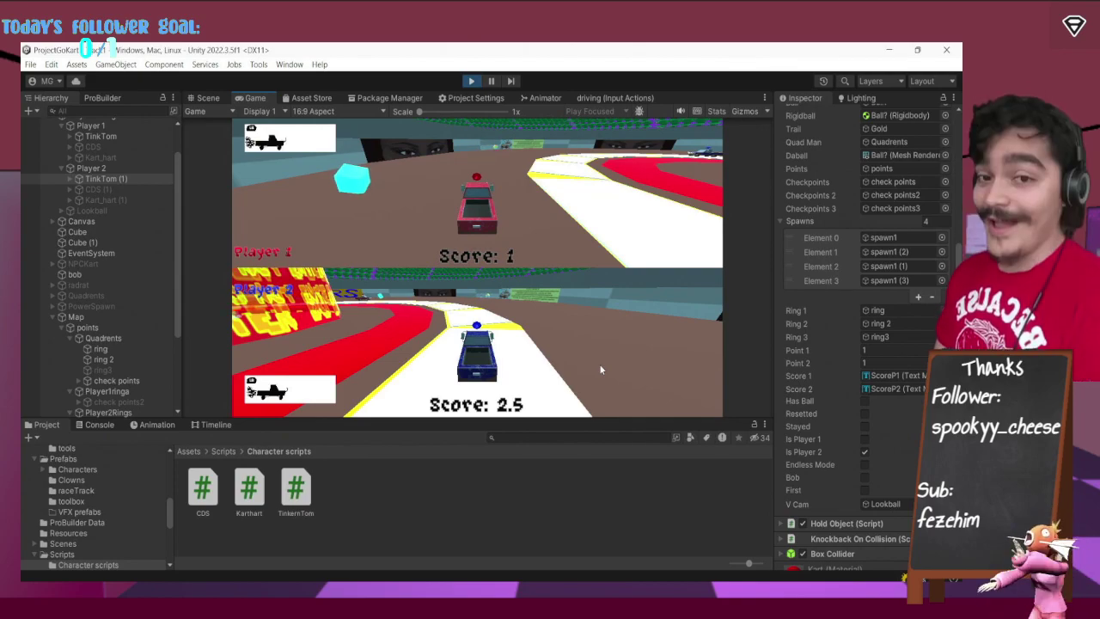
click(112, 137)
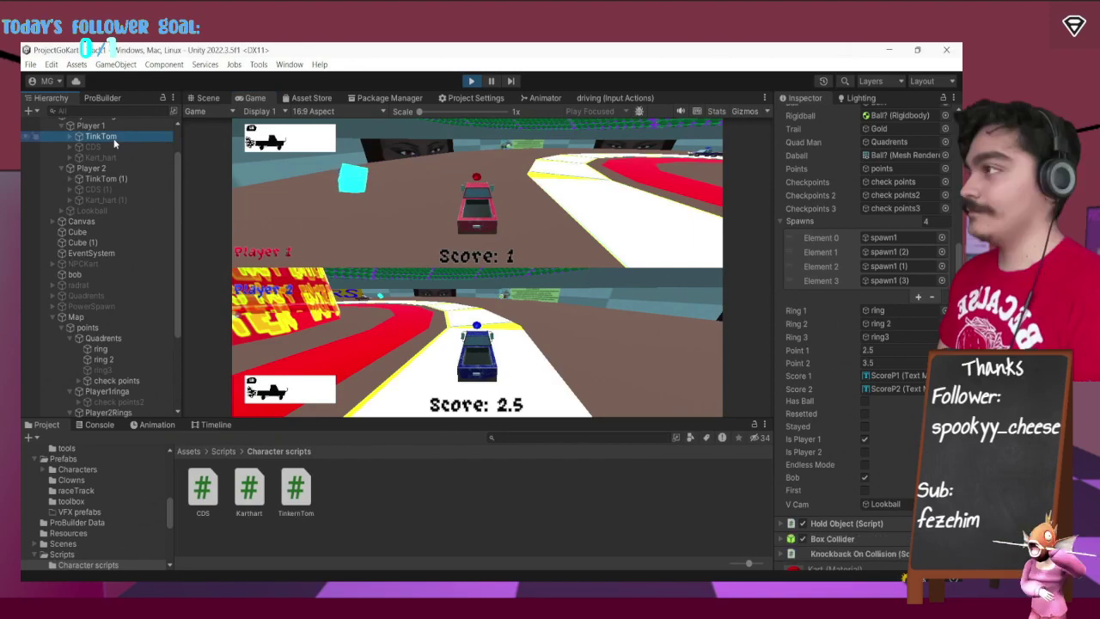
Switch to Visual Studio and review HasBall.cs, covering the scoring blocks in Update, the Start method and the field declarations.
key(alt+Tab)
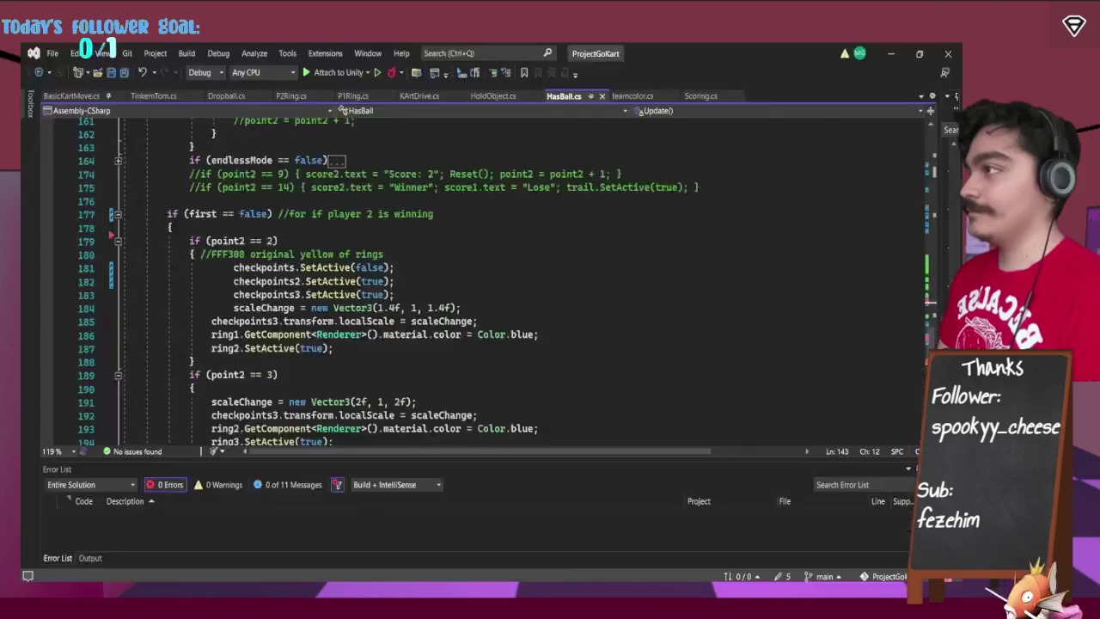
scroll(369, 330, up, 13)
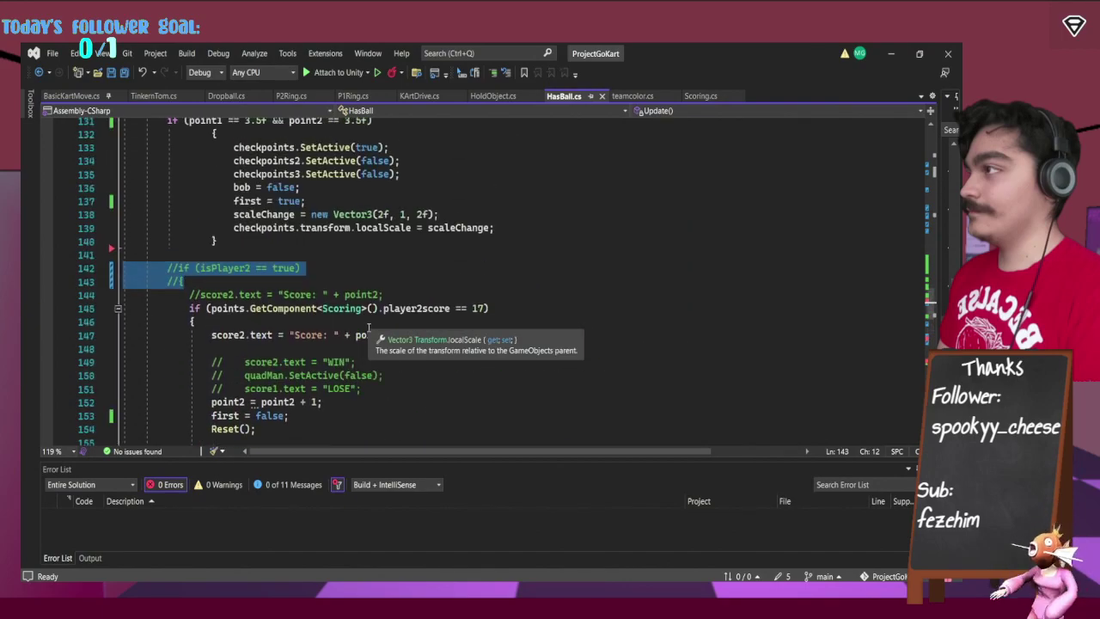
scroll(370, 329, up, 20)
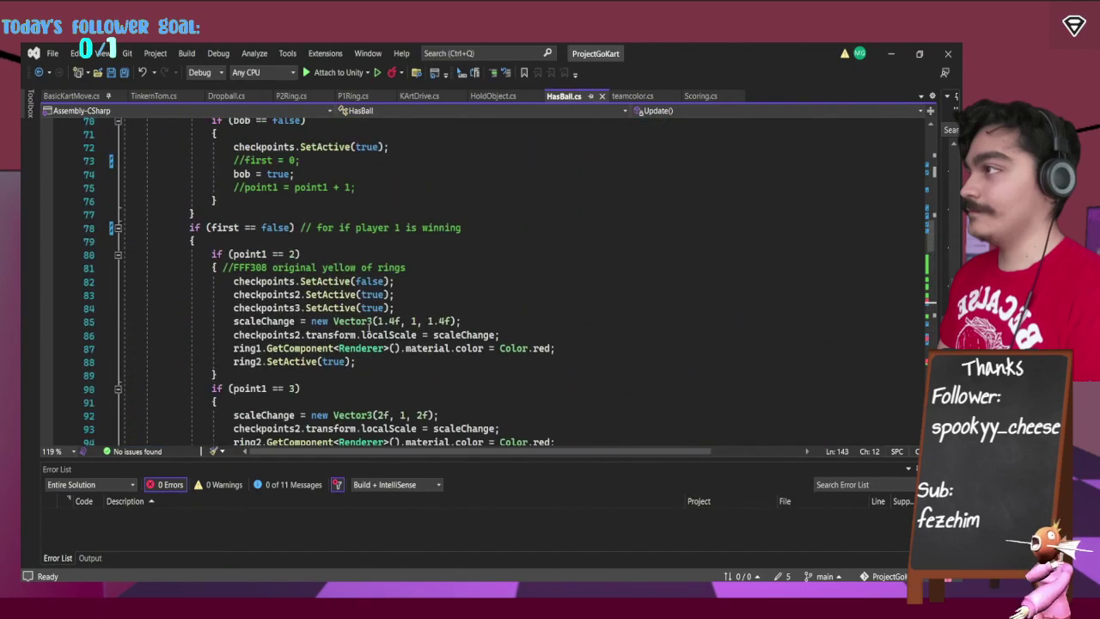
scroll(367, 327, up, 4)
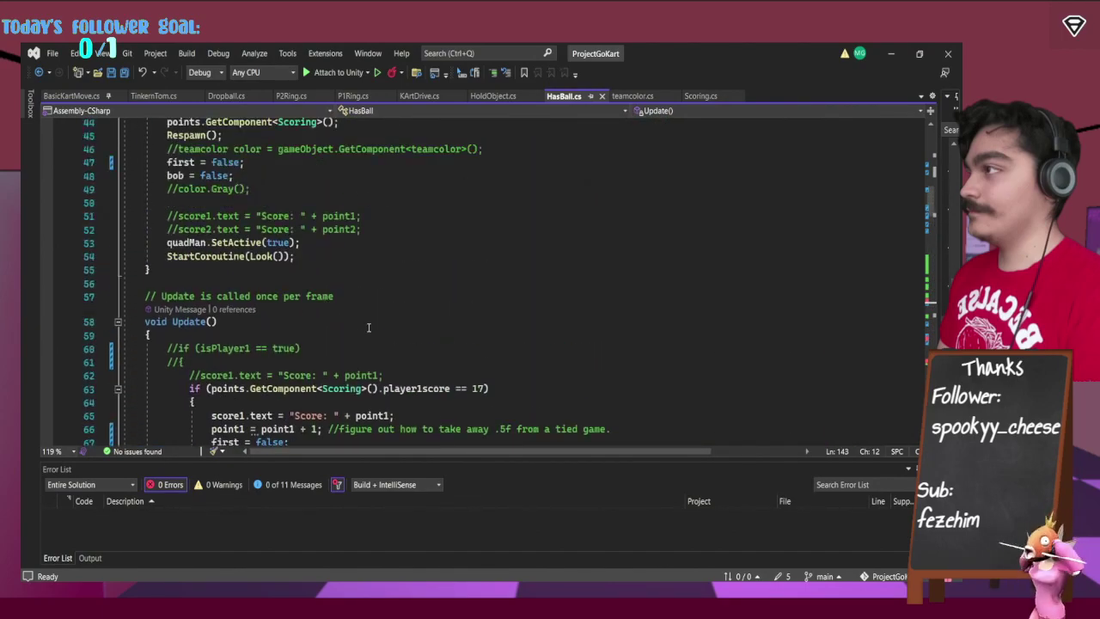
click(118, 322)
scroll(123, 323, down, 10)
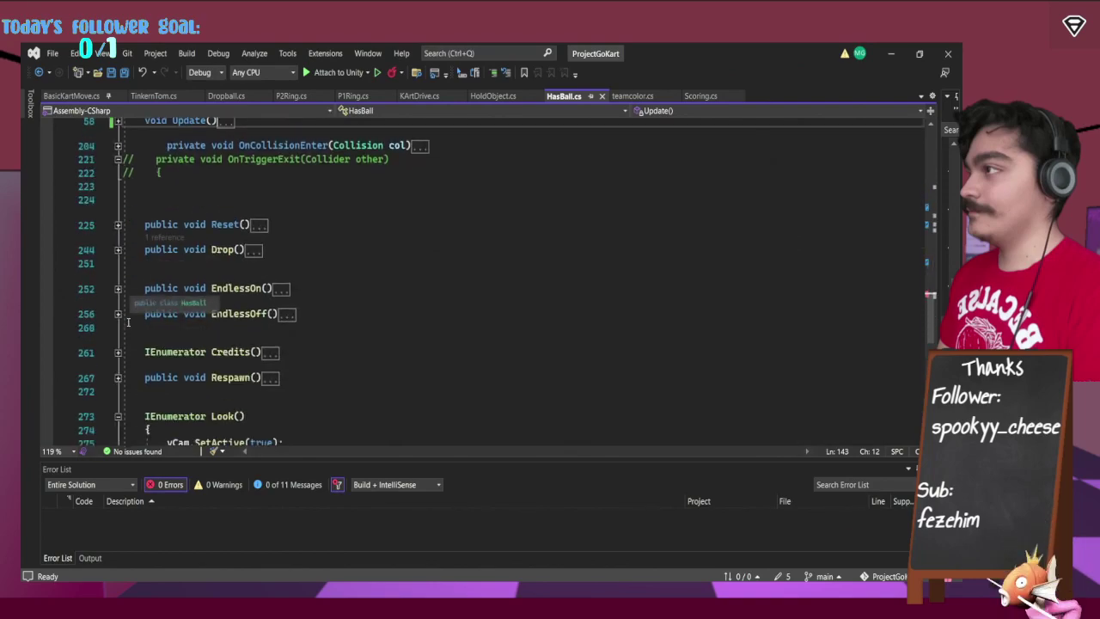
scroll(281, 369, up, 10)
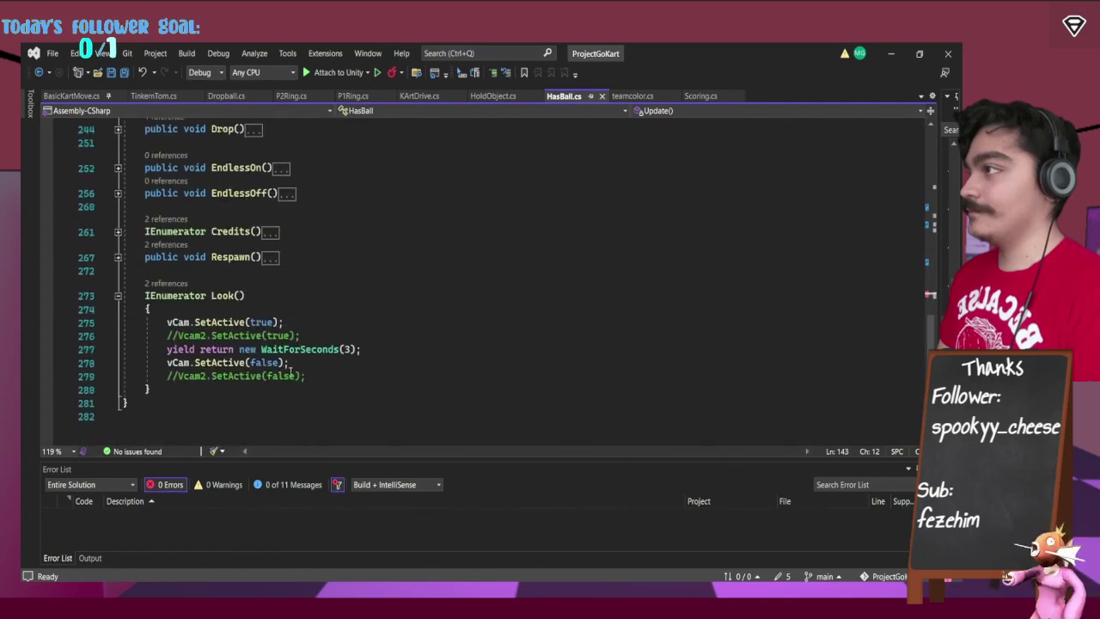
scroll(289, 372, up, 2)
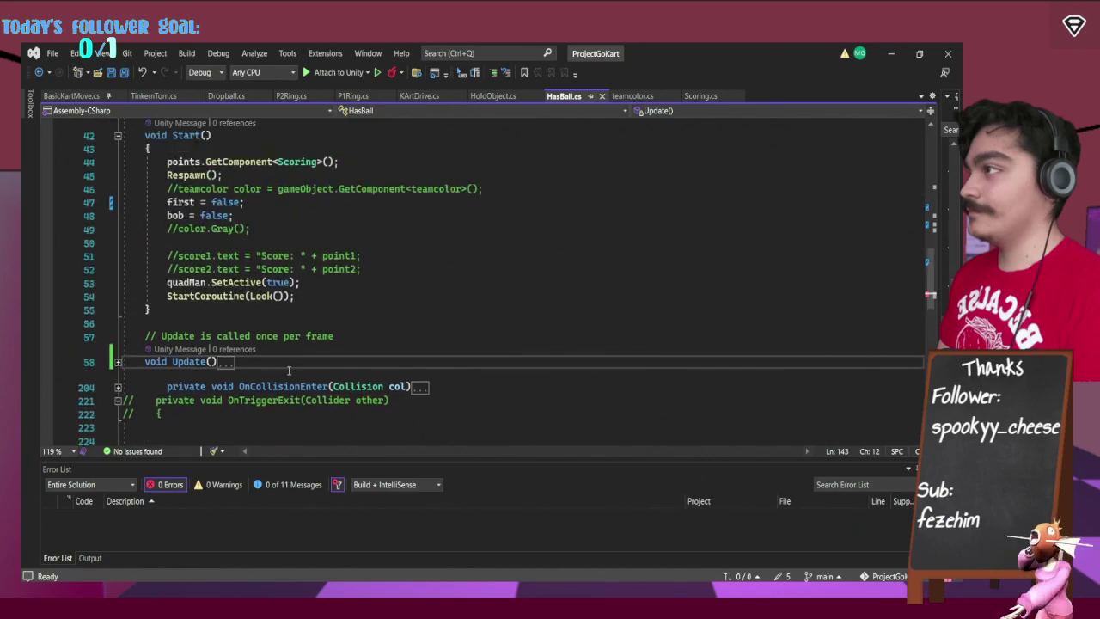
scroll(289, 371, up, 6)
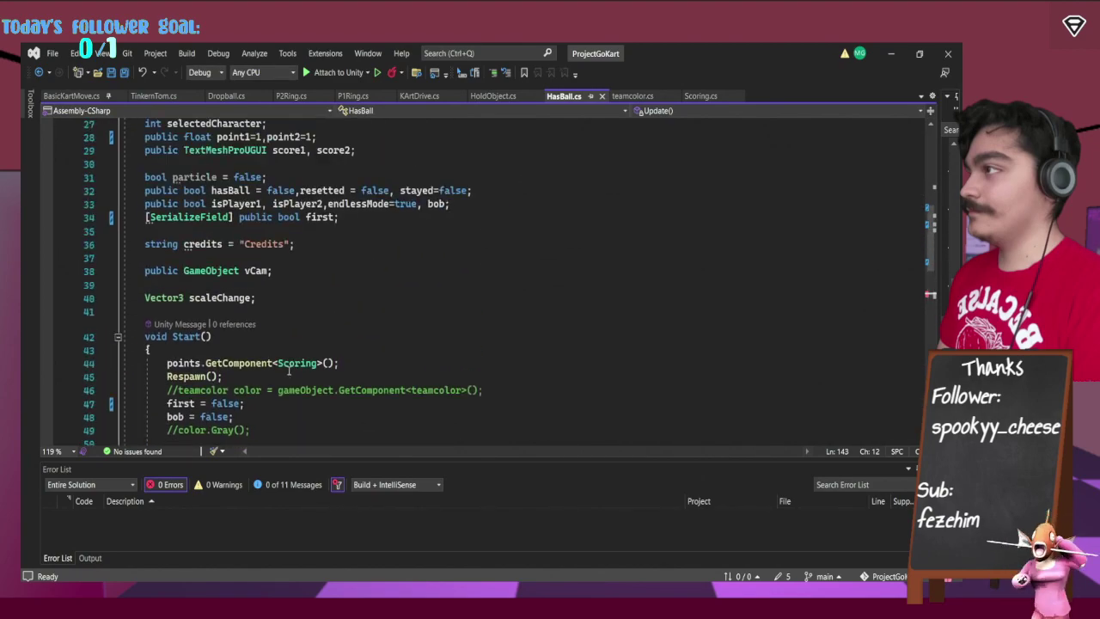
scroll(292, 370, up, 1)
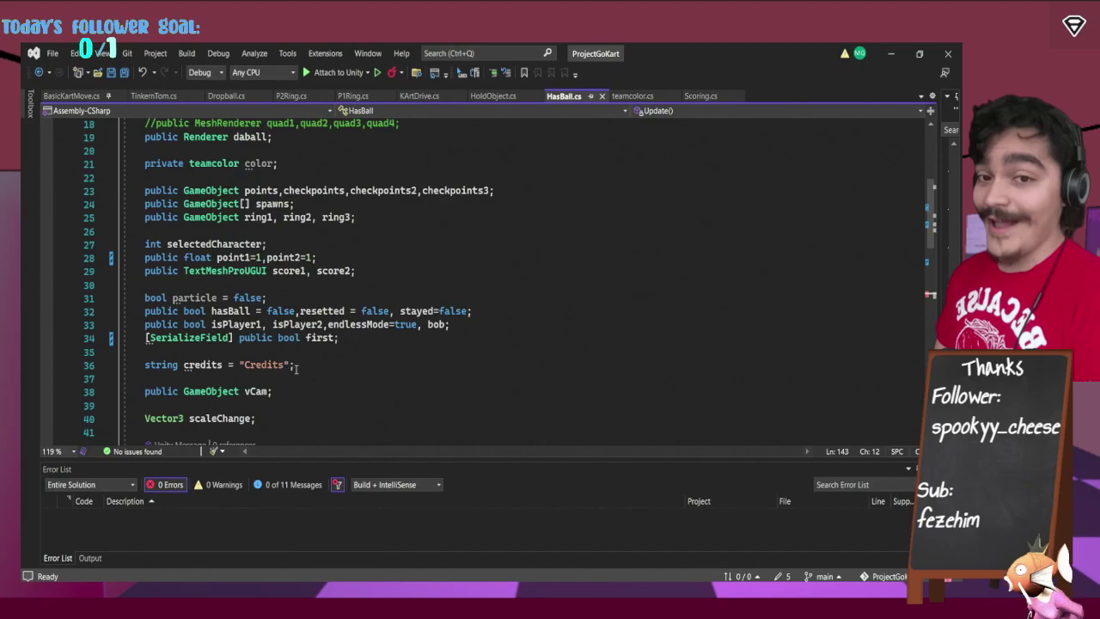
scroll(328, 366, up, 3)
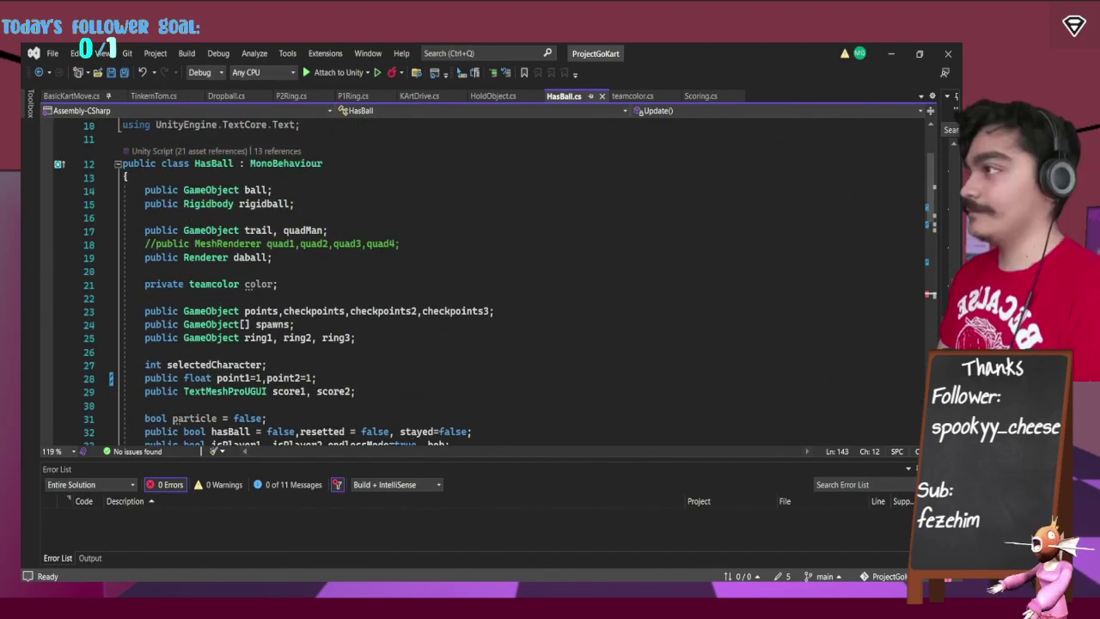
Return to the running game in Unity and swap Player 2's kart by deactivating TinkTom (1) and activating CDS (1).
key(alt+Tab)
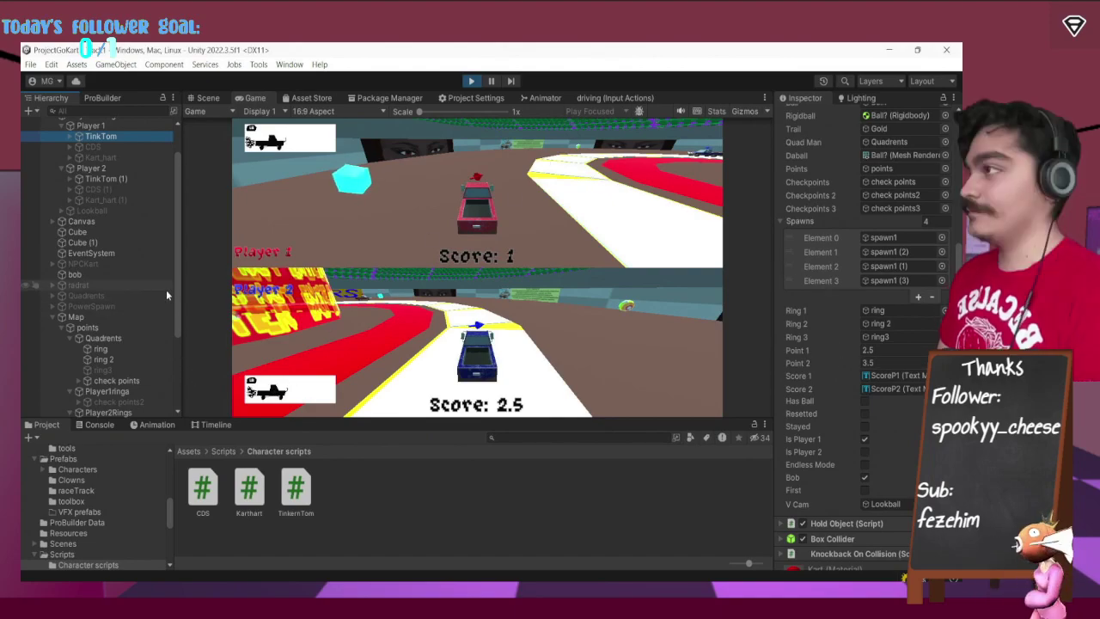
click(107, 180)
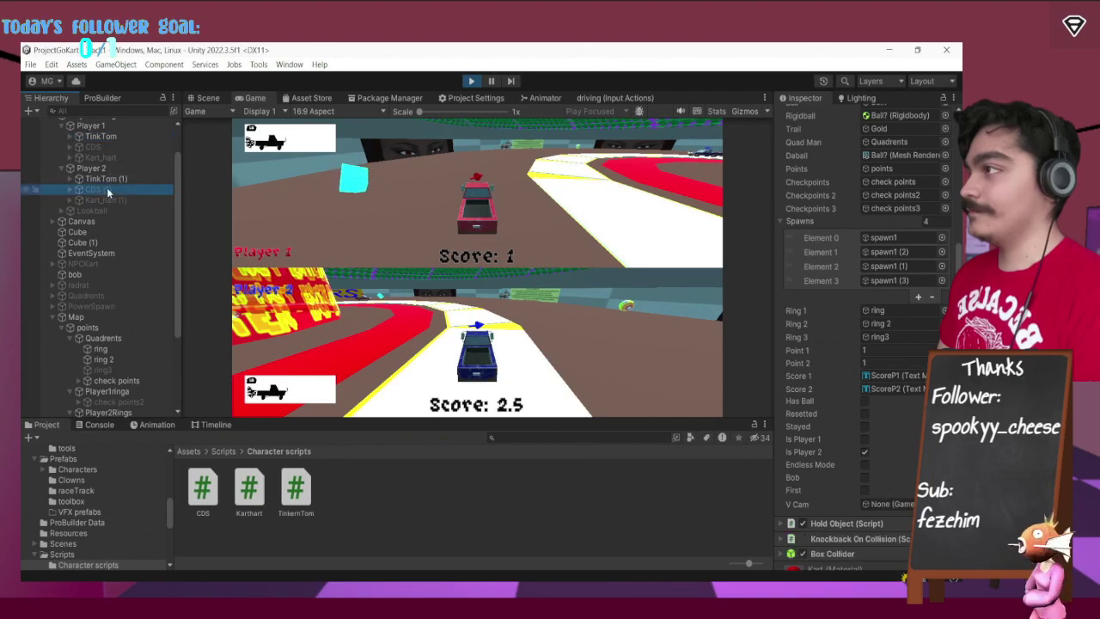
scroll(807, 122, up, 5)
click(806, 117)
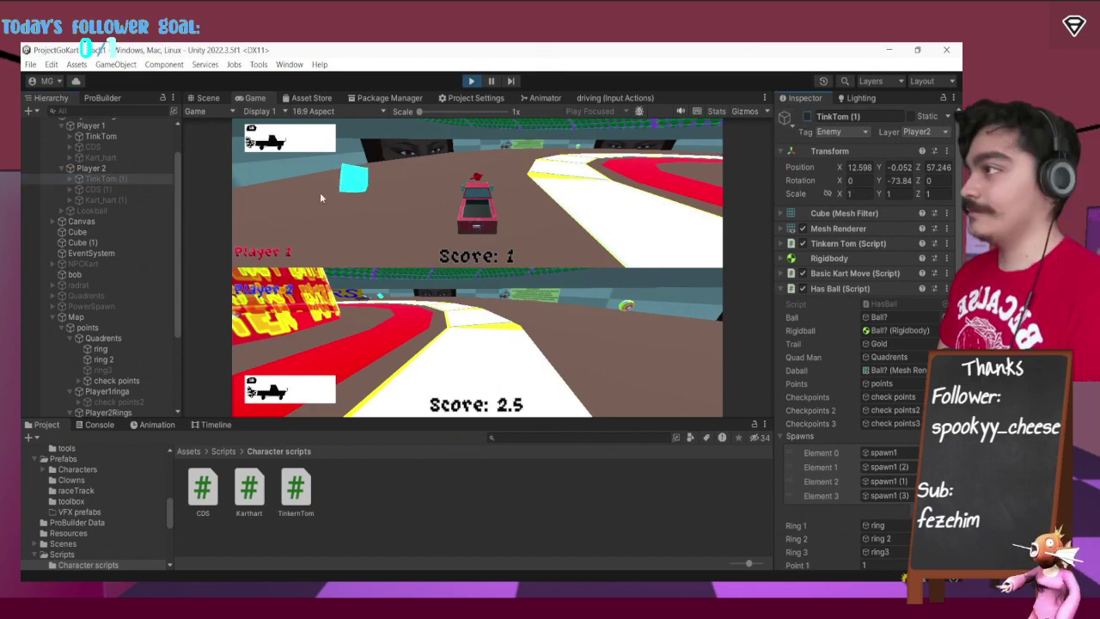
click(119, 189)
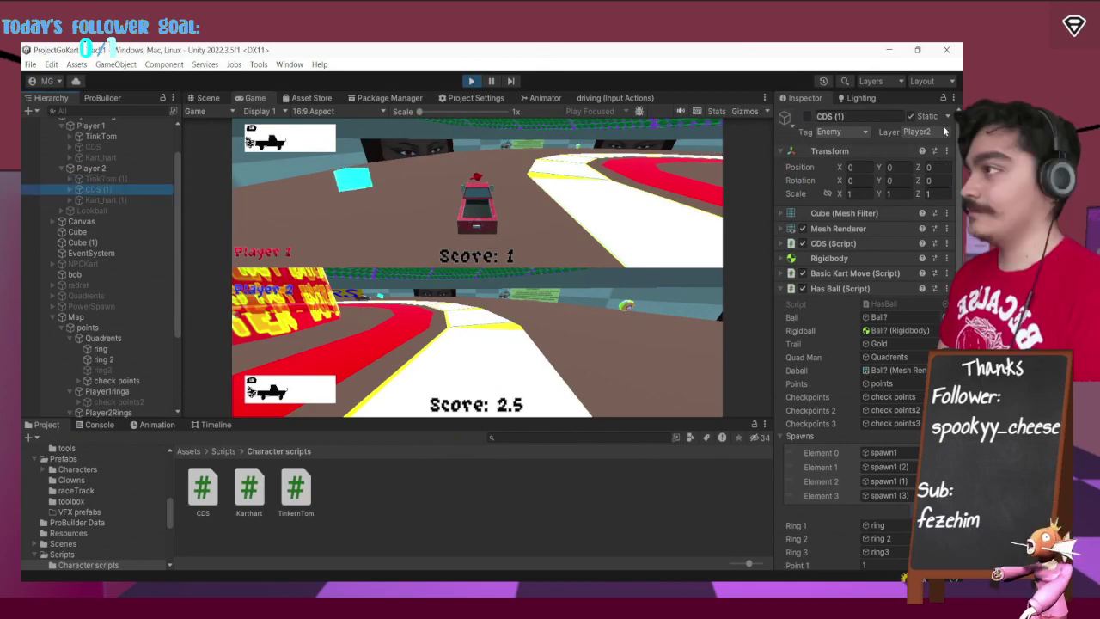
click(807, 117)
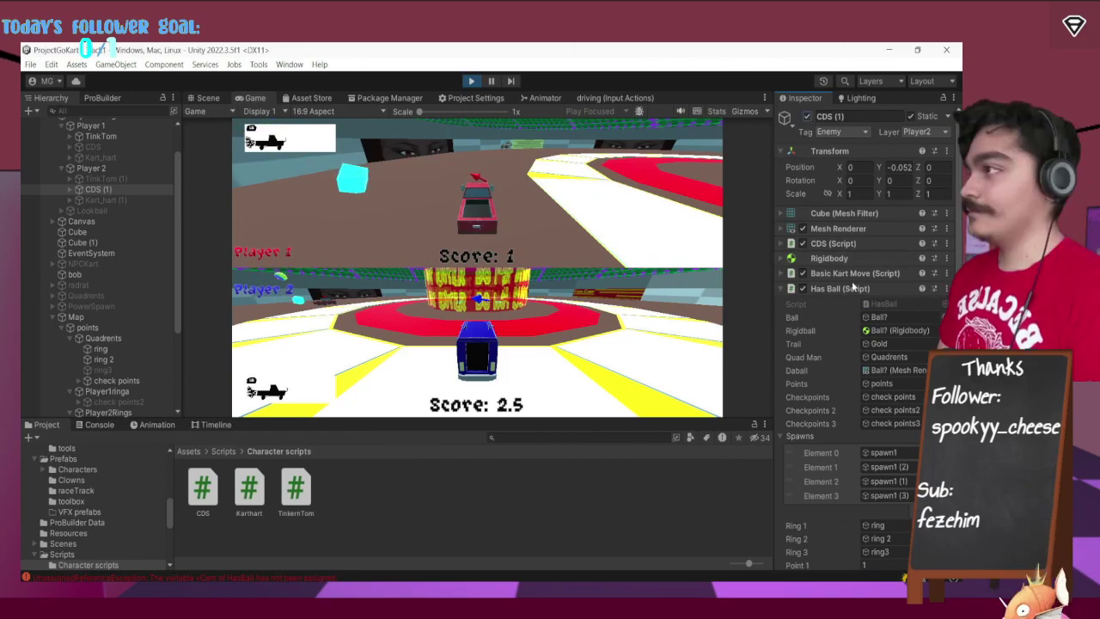
Check the Has Ball values of CDS (1), and set Point 2 to 2.5 on Player 1's TinkTom.
scroll(885, 434, down, 4)
scroll(886, 434, down, 2)
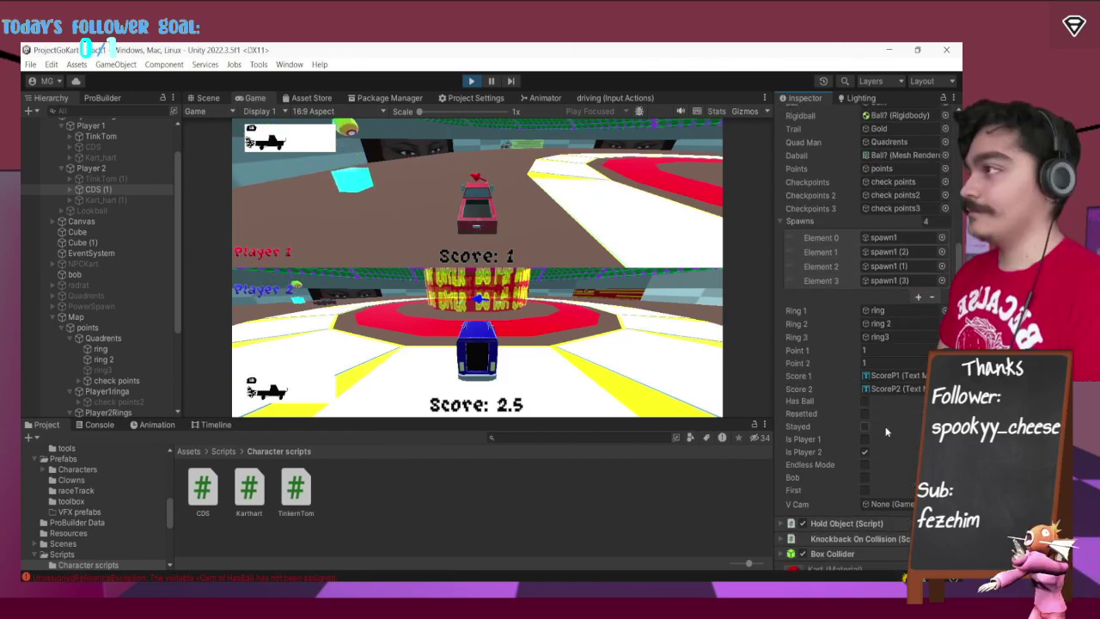
click(101, 137)
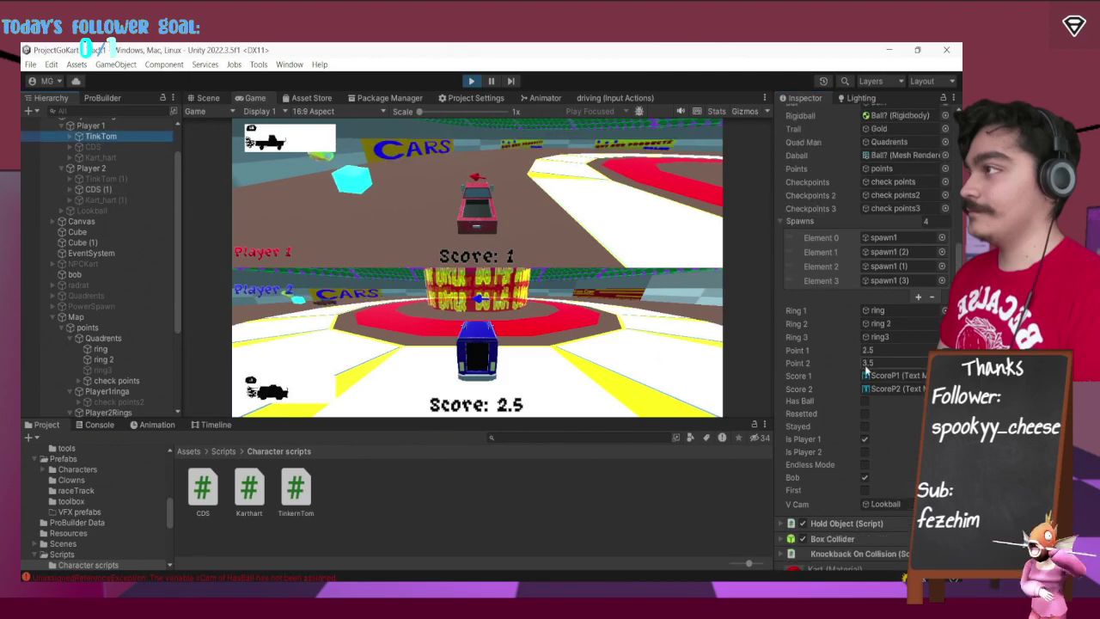
click(867, 364)
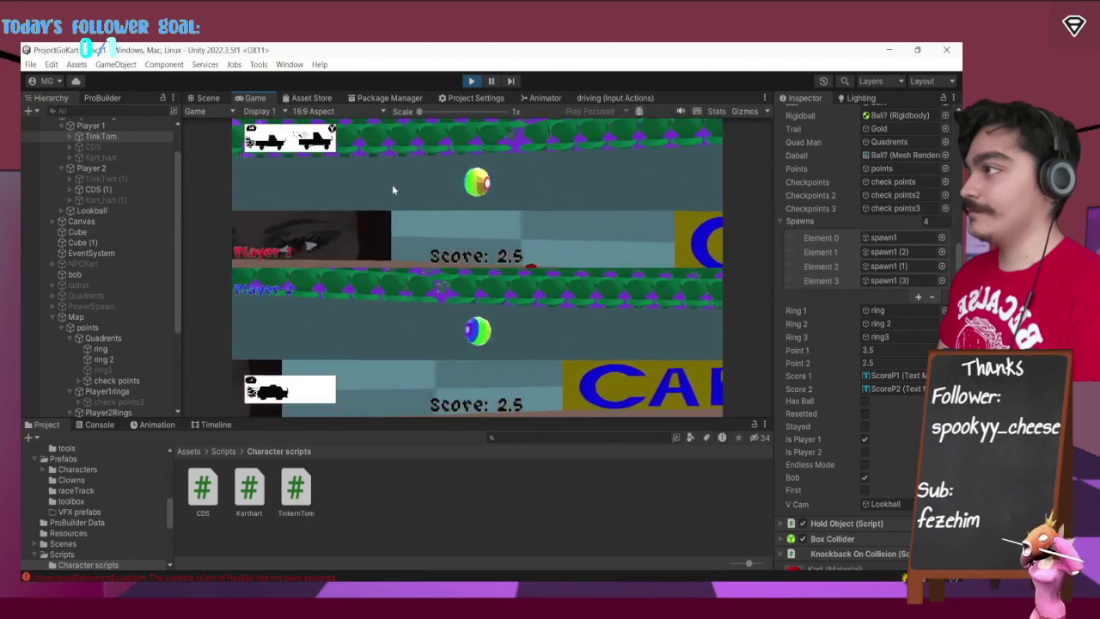
Compare the Has Ball point values and First flag of Player 2's CDS (1) and Player 1's TinkTom while play-testing another tie.
click(83, 192)
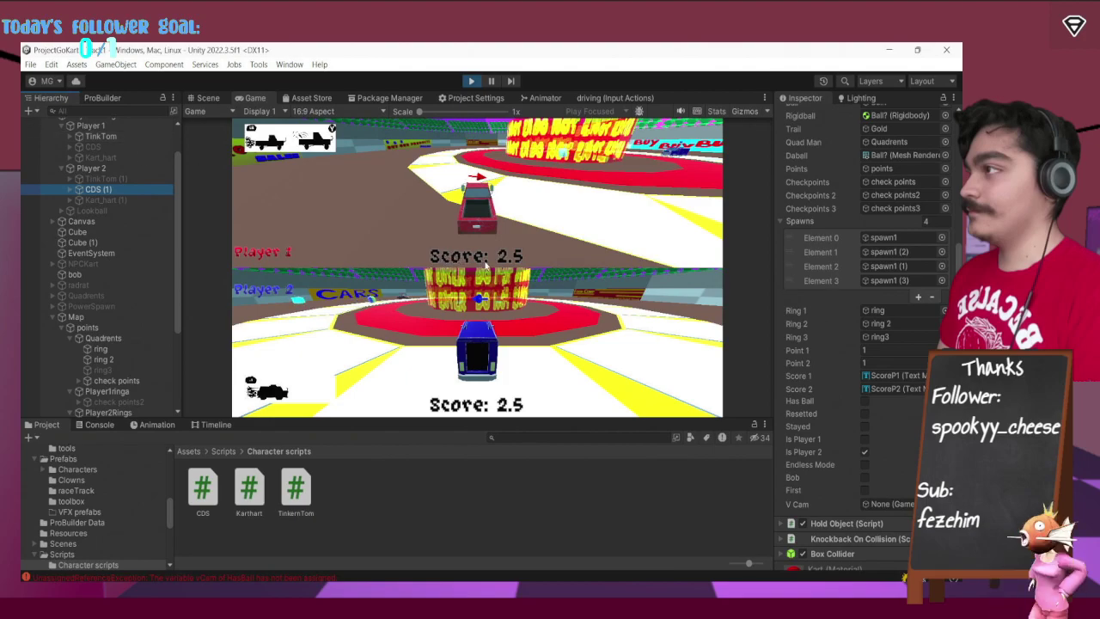
click(103, 138)
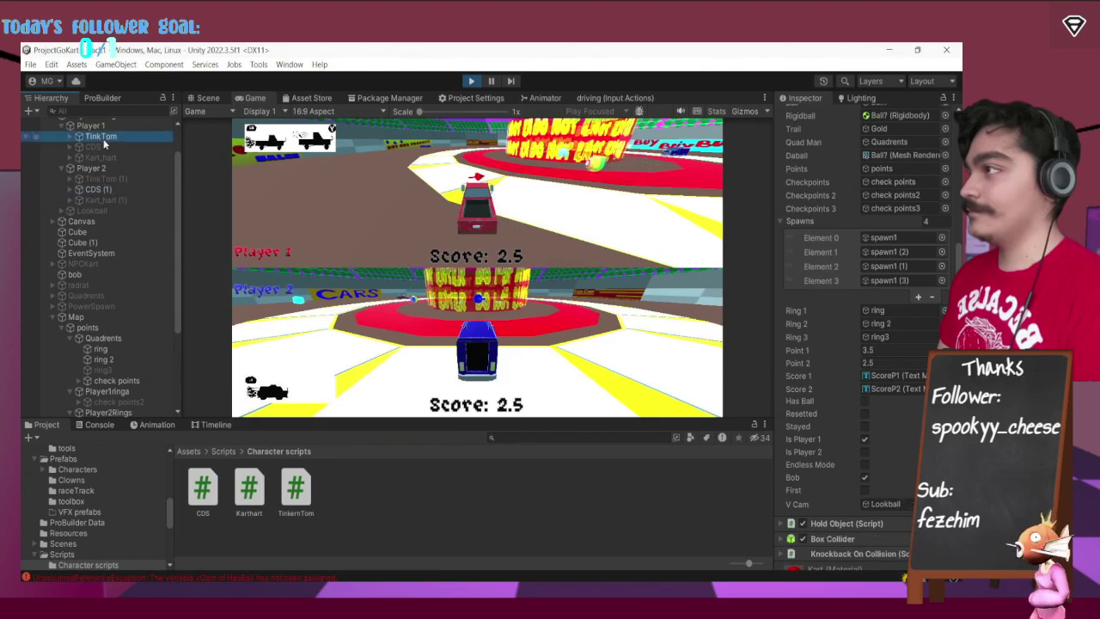
click(105, 190)
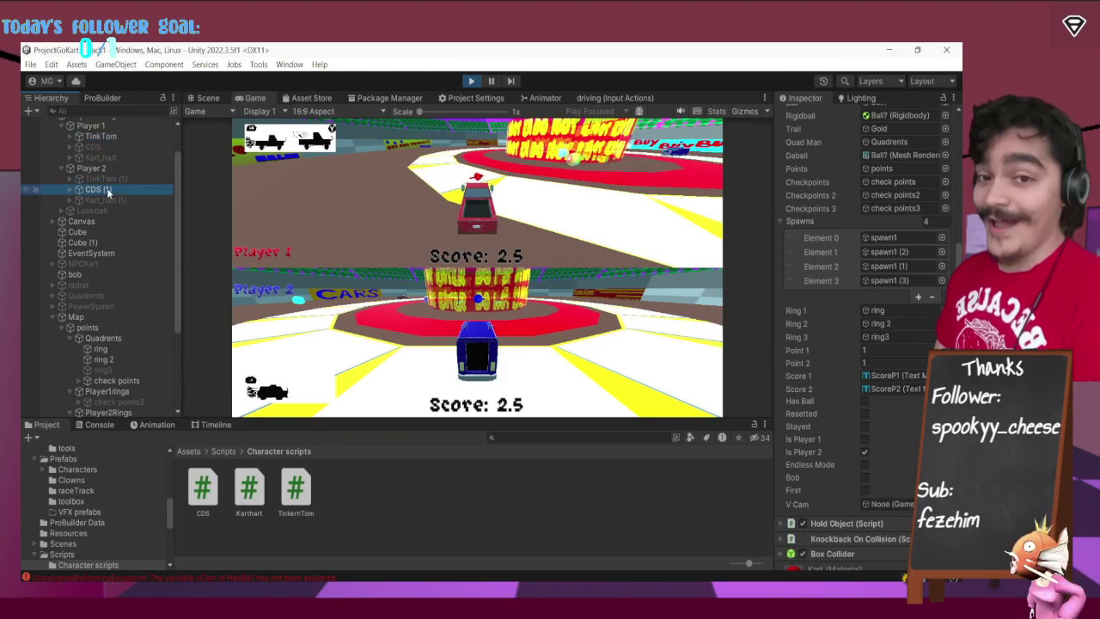
click(101, 136)
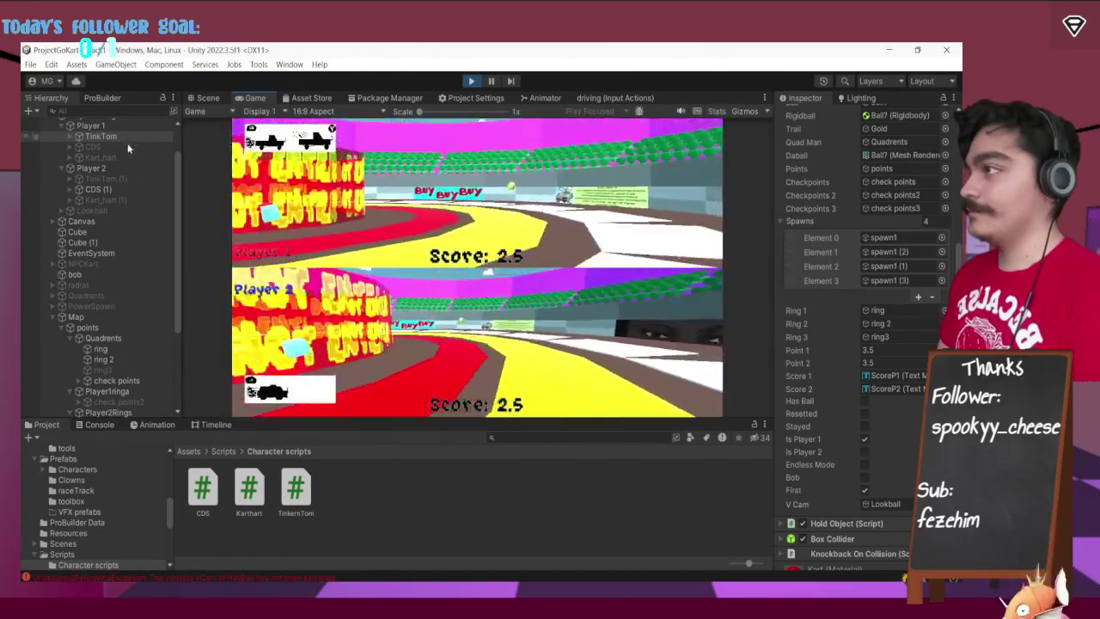
click(96, 189)
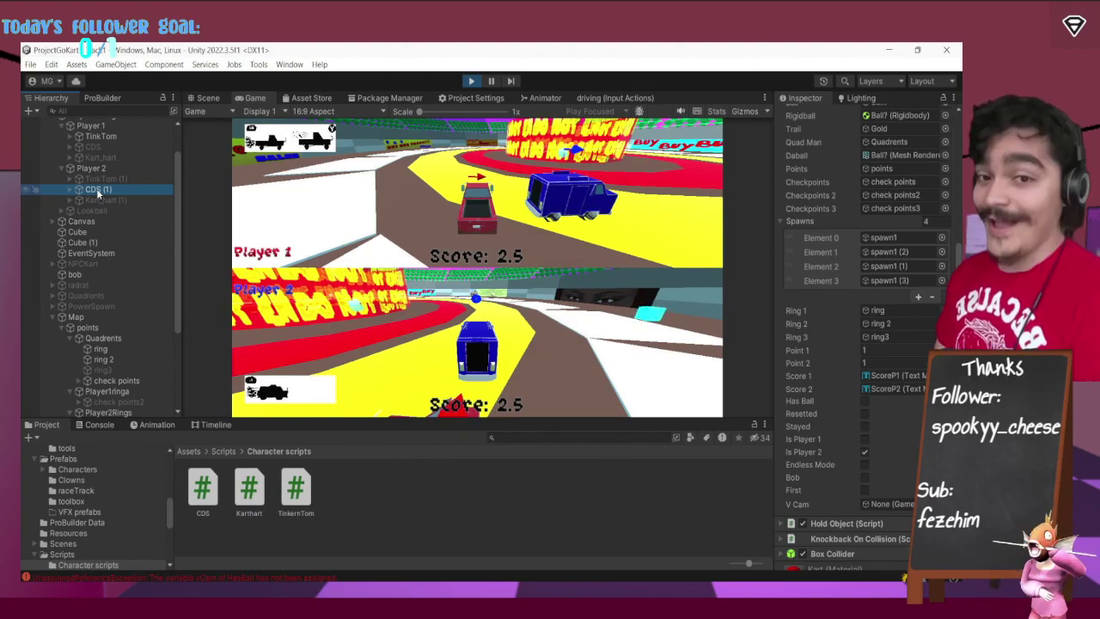
Stop the play test and inspect the Has Ball script settings on Player 2's Kart_hart (1) and CDS (1).
click(471, 81)
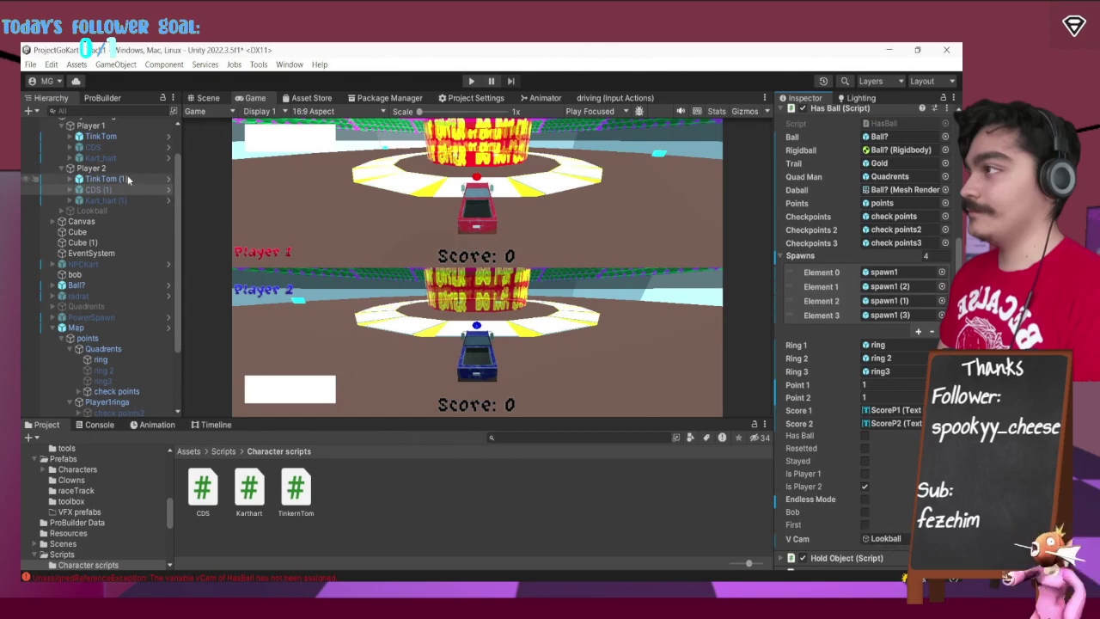
click(108, 201)
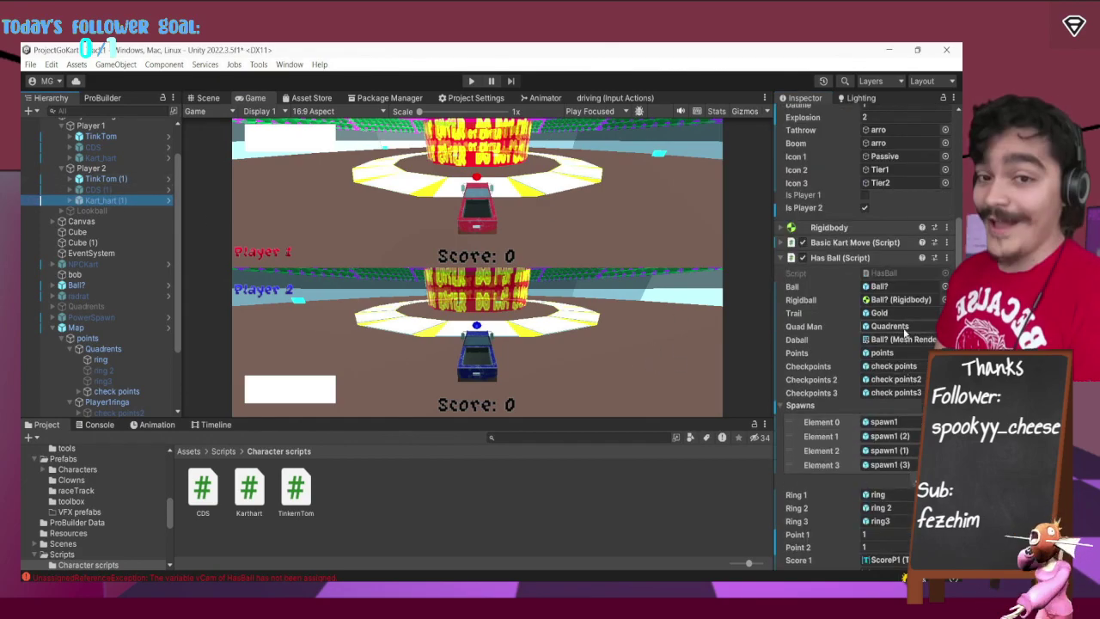
click(826, 257)
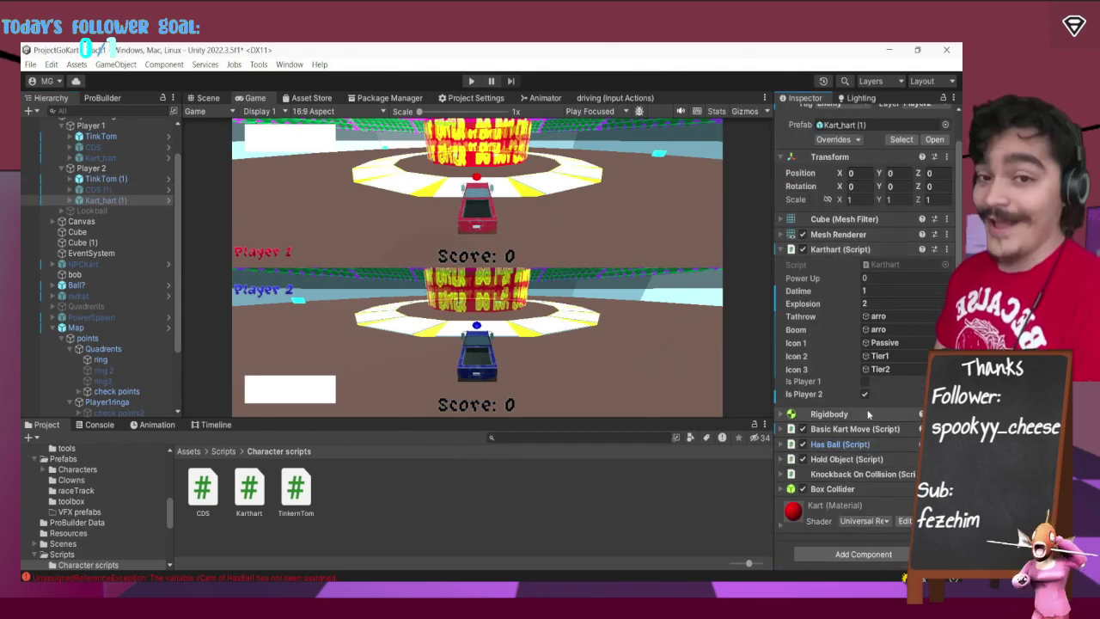
click(95, 190)
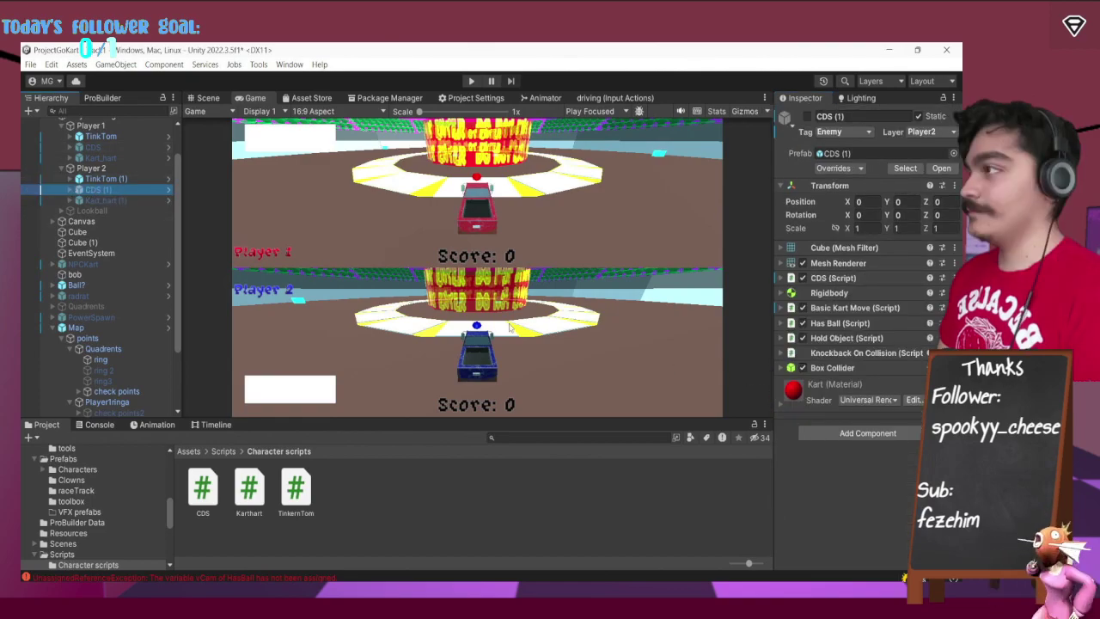
click(832, 325)
click(832, 325)
scroll(860, 327, down, 6)
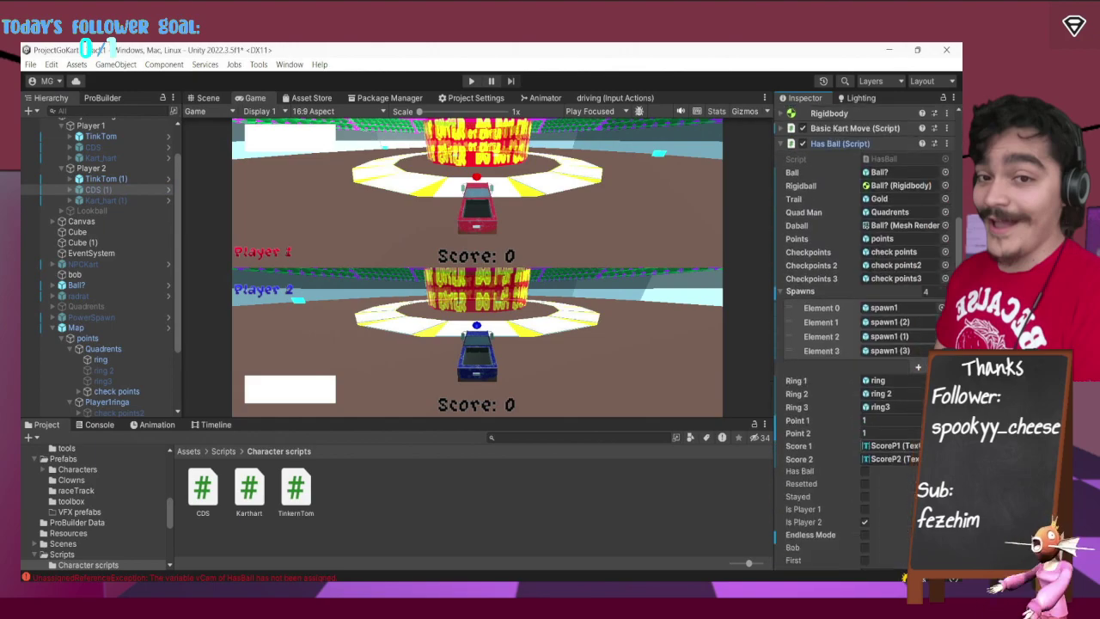
Assign Lookball as the V Cam in the Has Ball script of Kart_hart (1) and of Player 1's Kart_hart and CDS.
click(103, 200)
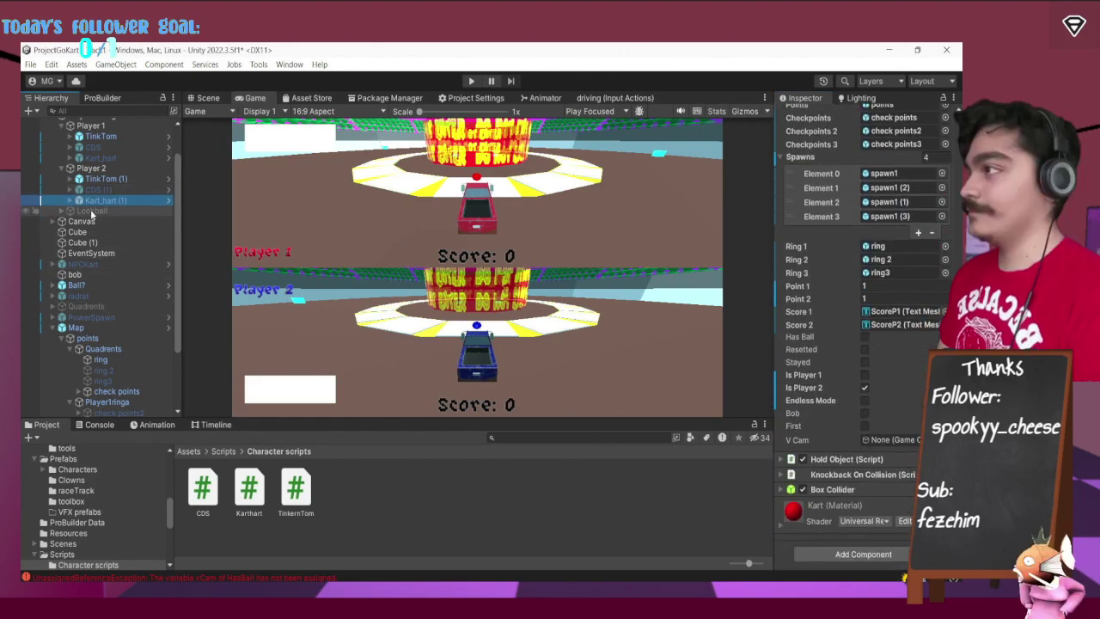
click(892, 440)
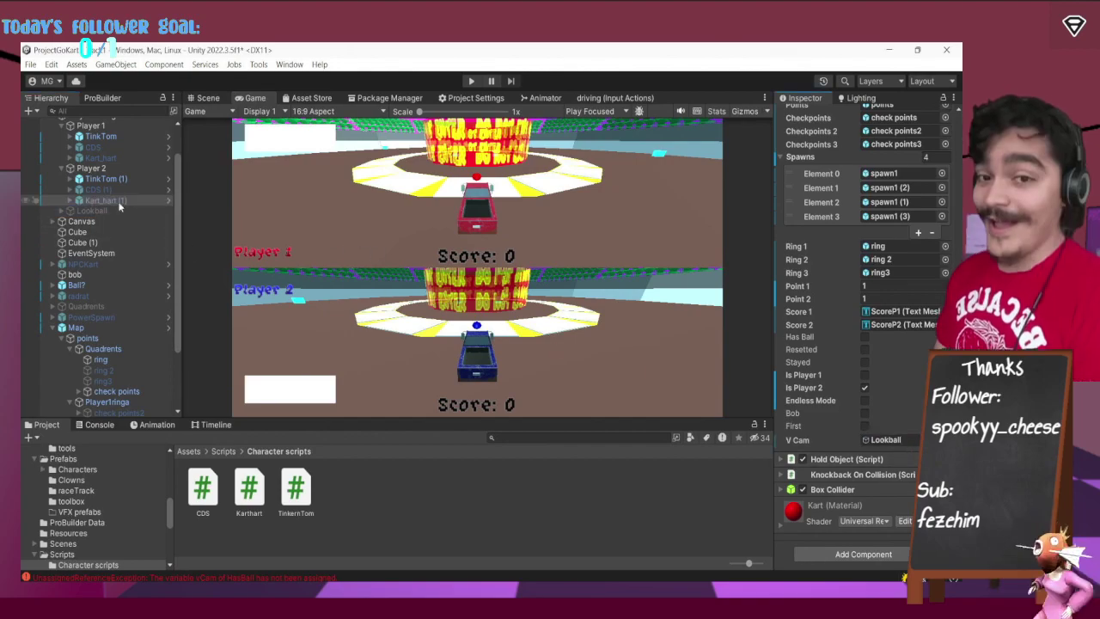
click(101, 159)
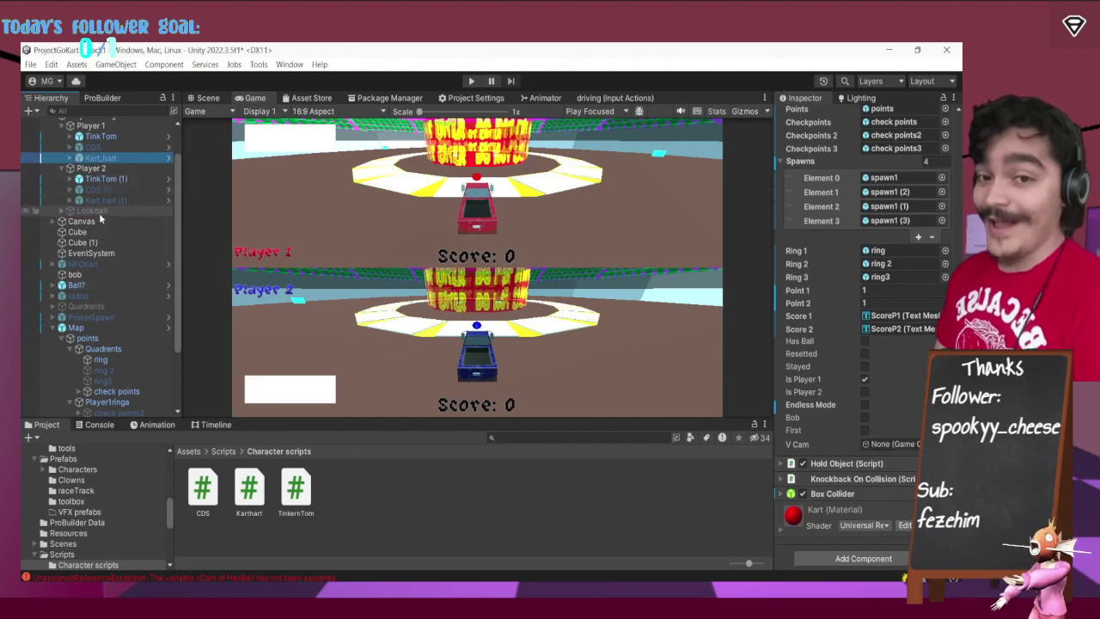
drag(99, 158, 885, 440)
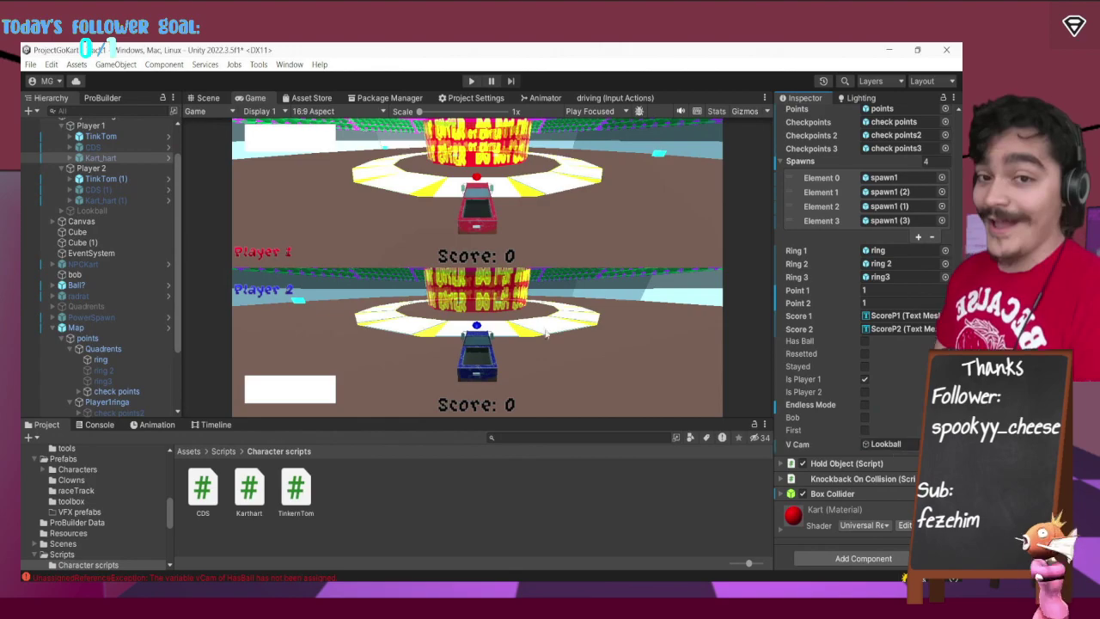
click(92, 147)
drag(102, 211, 890, 444)
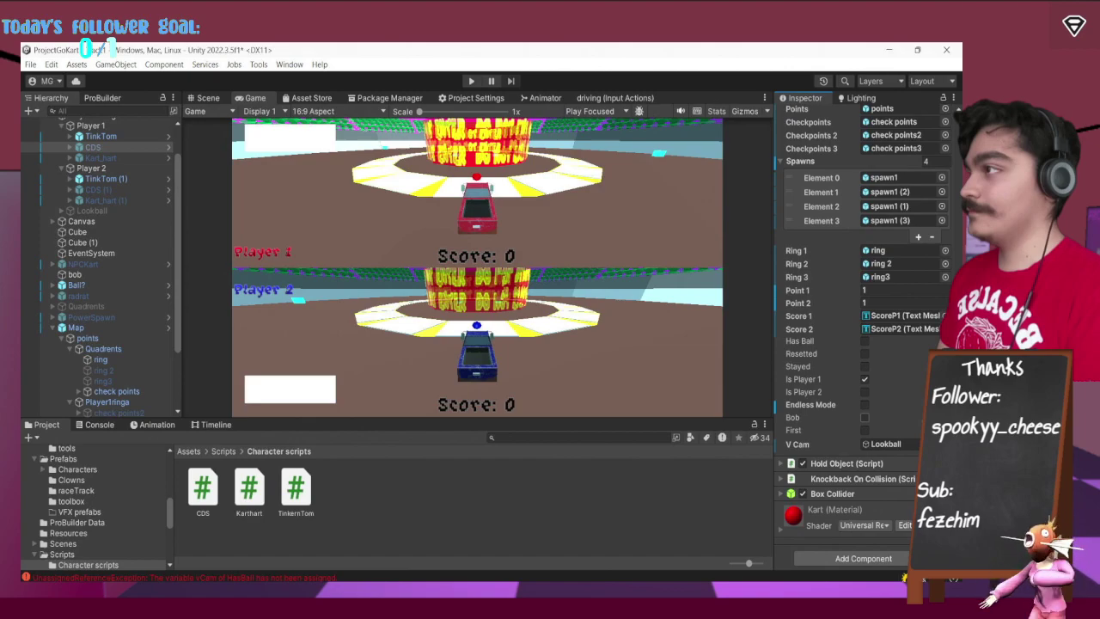
Clear the logged messages from the console and return to the Character scripts folder.
click(100, 427)
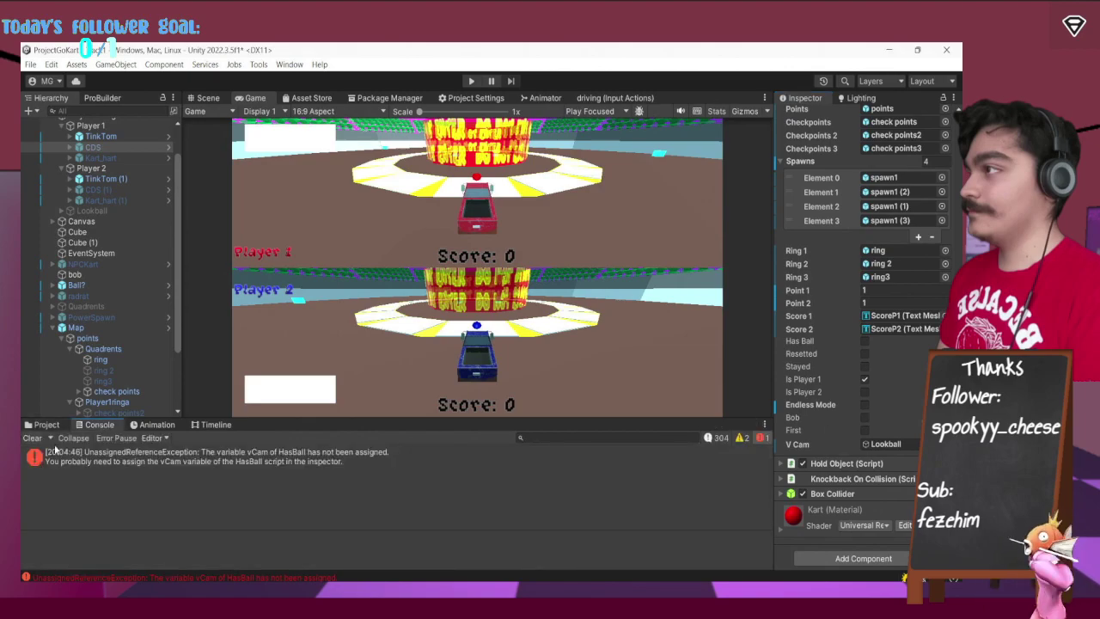
click(50, 437)
click(32, 438)
click(46, 424)
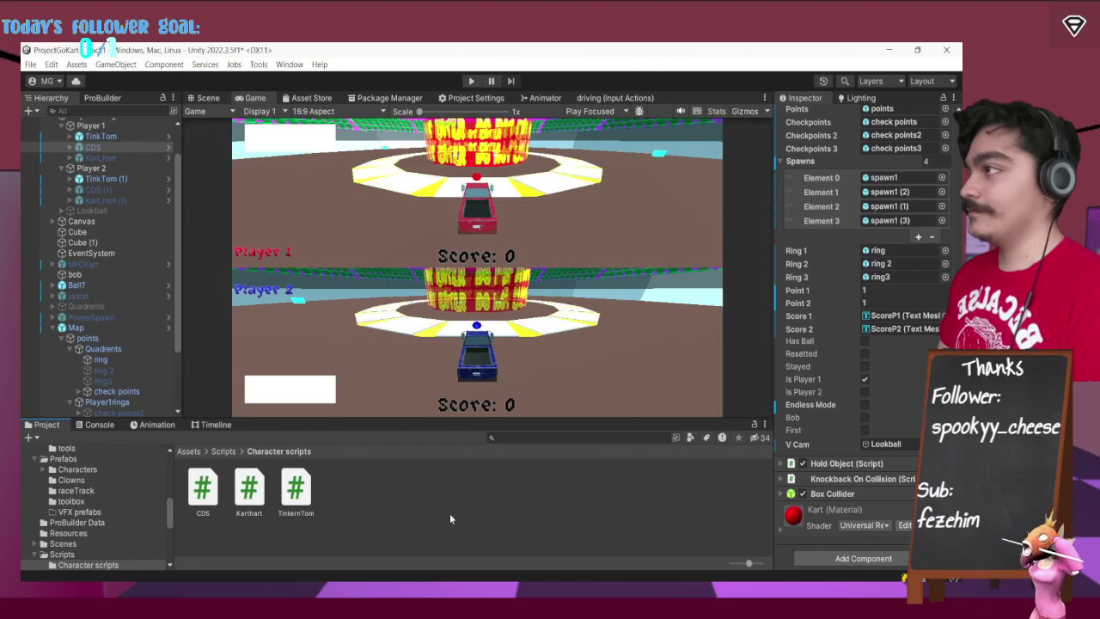
Create an empty object named rings inside the Canvas's regular game group.
scroll(116, 281, up, 3)
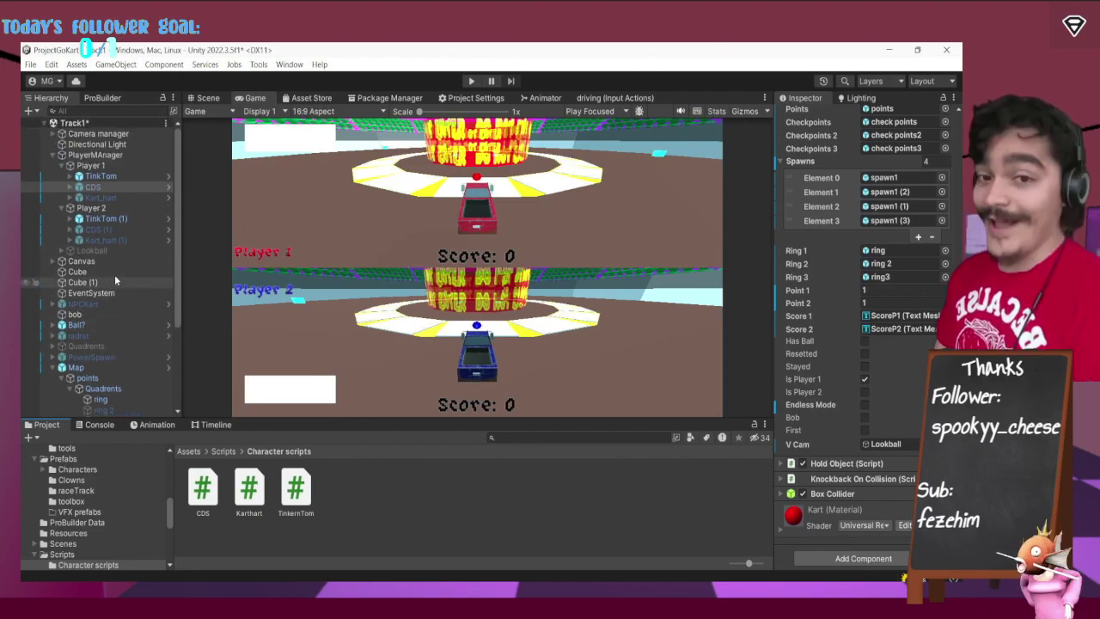
click(52, 261)
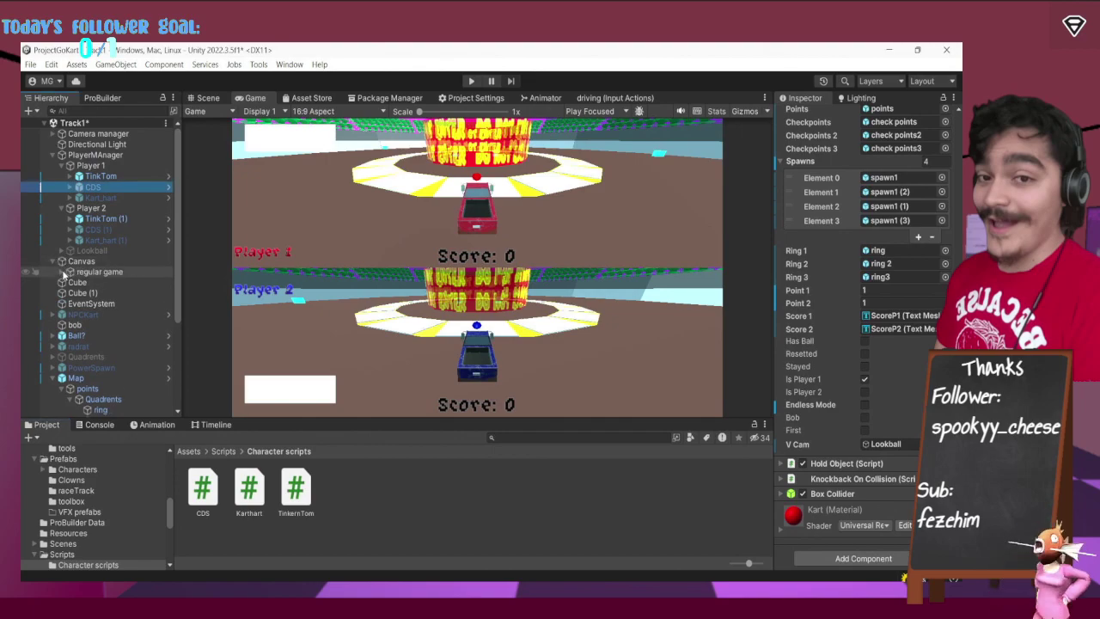
click(63, 272)
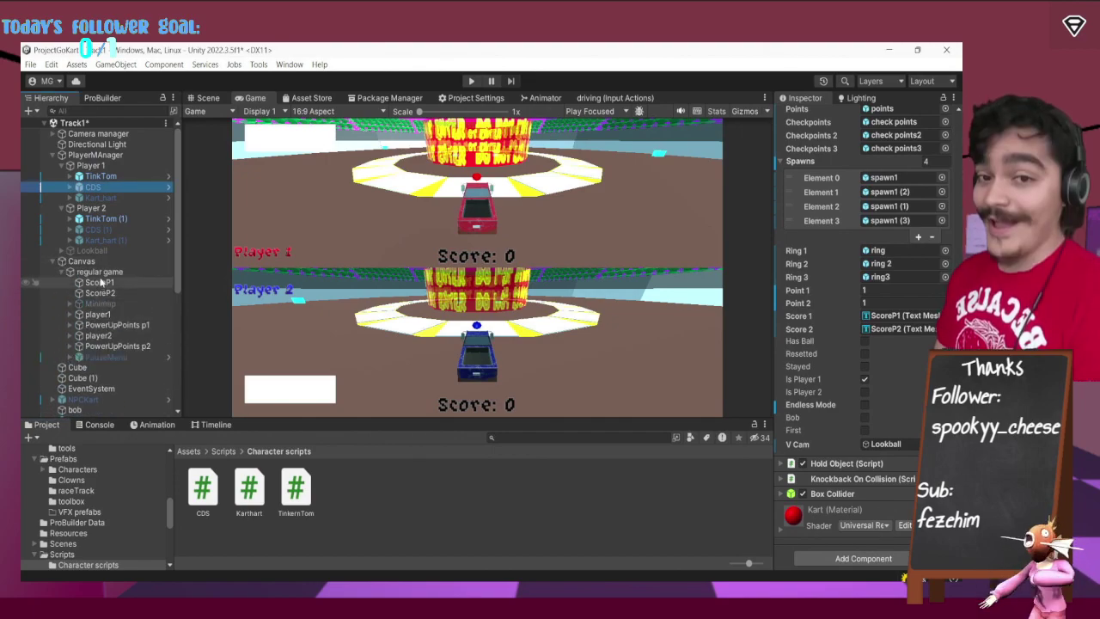
click(102, 273)
right_click(102, 273)
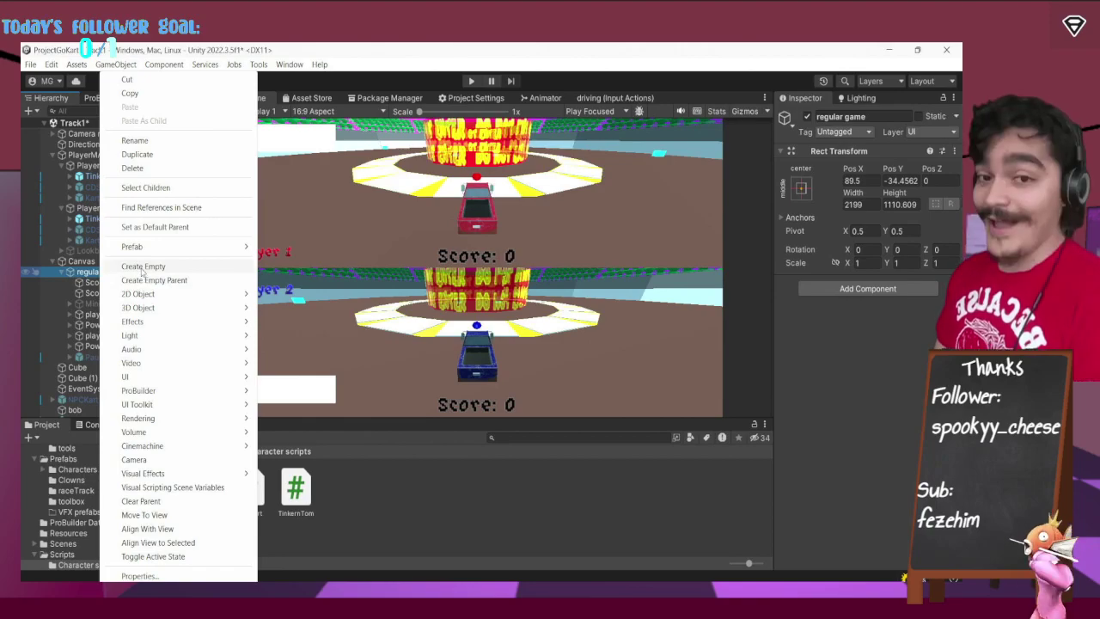
mouse_move(144, 294)
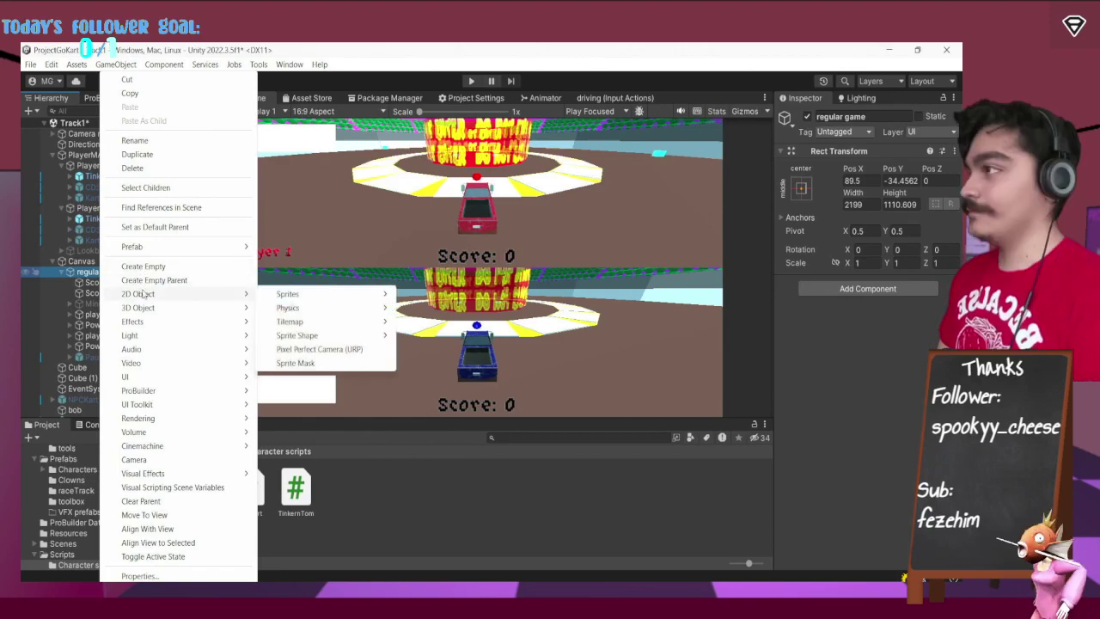
click(142, 266)
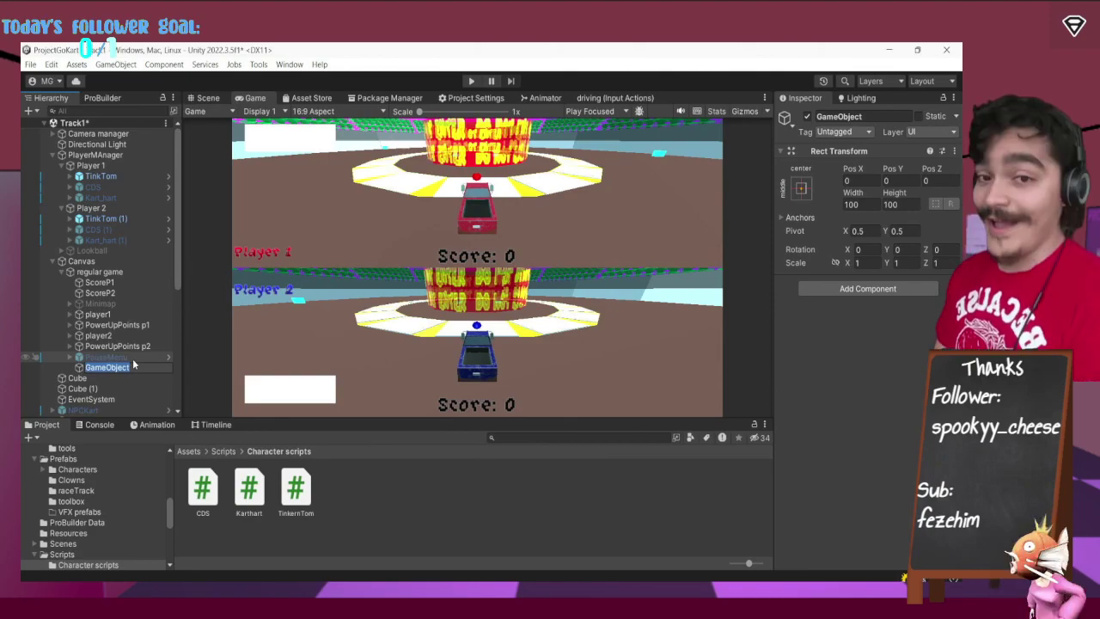
text(rings)
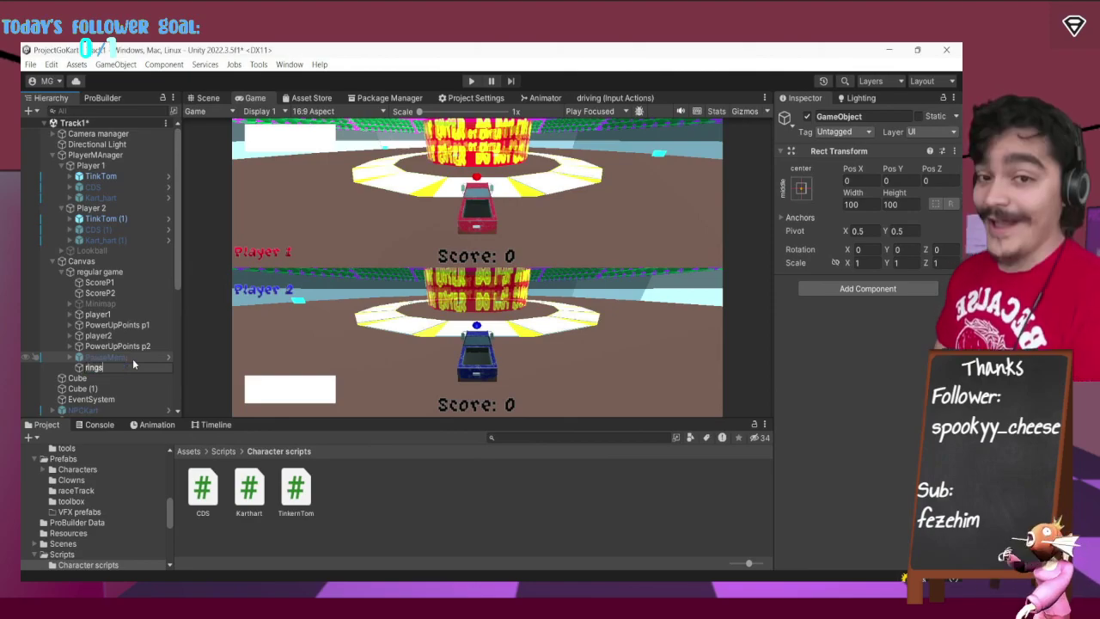
key(Return)
Add a Triangle 2D sprite as a child of the rings object.
right_click(106, 368)
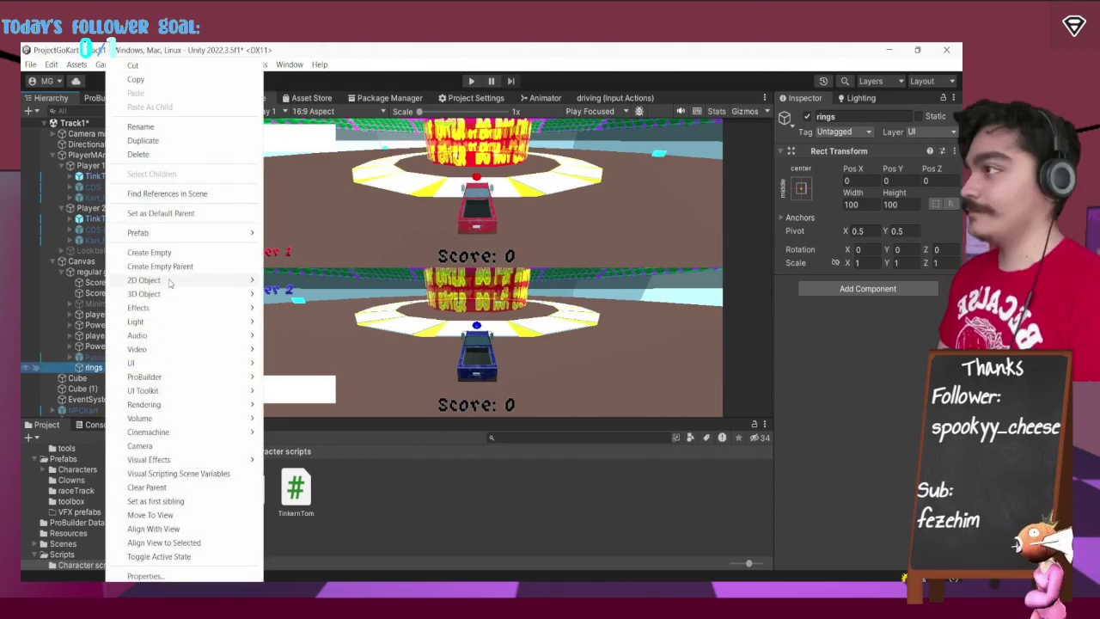
mouse_move(170, 282)
mouse_move(297, 280)
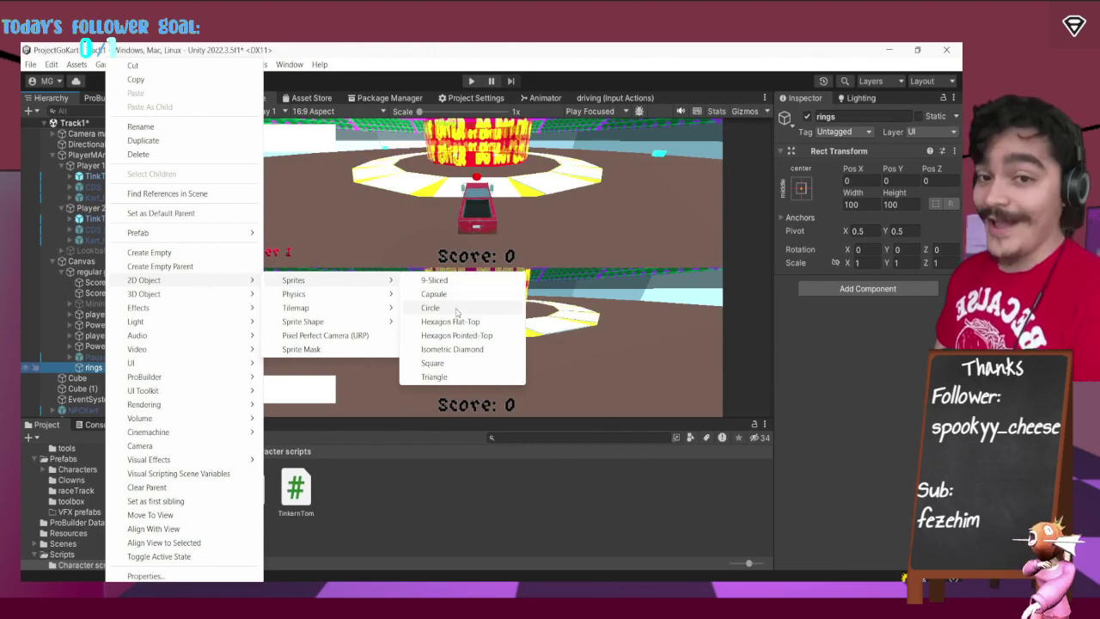
click(434, 377)
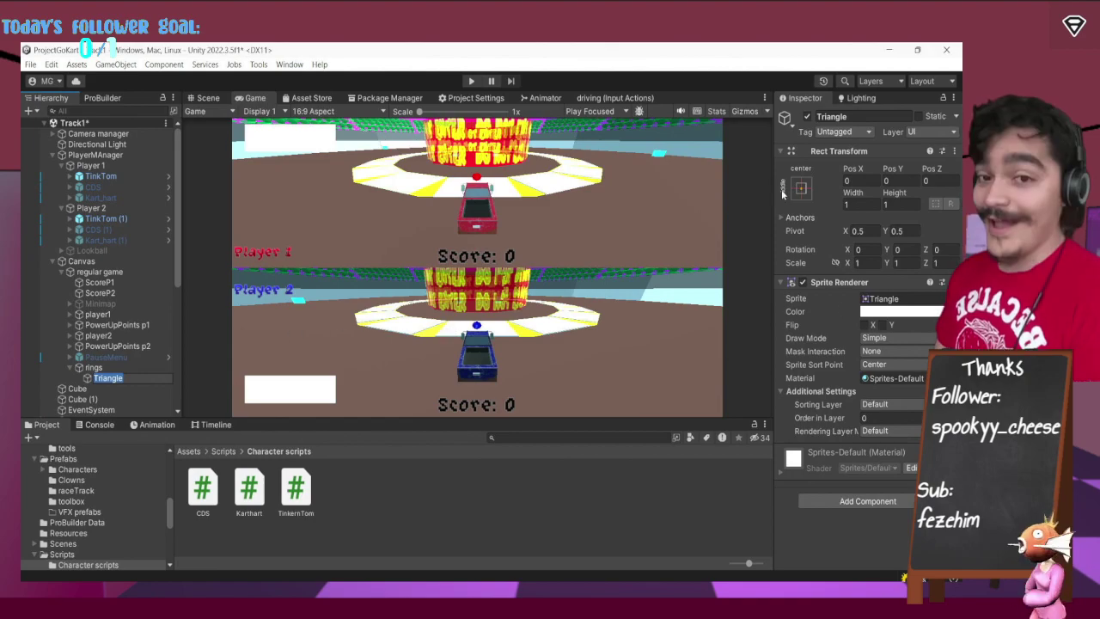
Tint the triangle sprite a muted red and look through the available materials without replacing its current one.
click(903, 311)
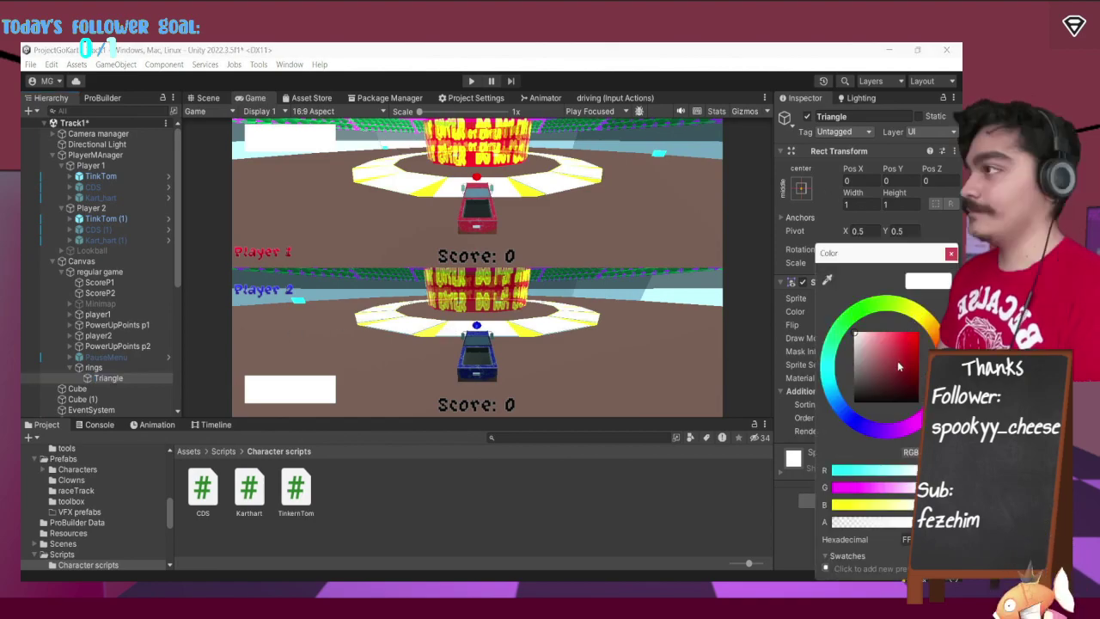
click(871, 356)
click(951, 253)
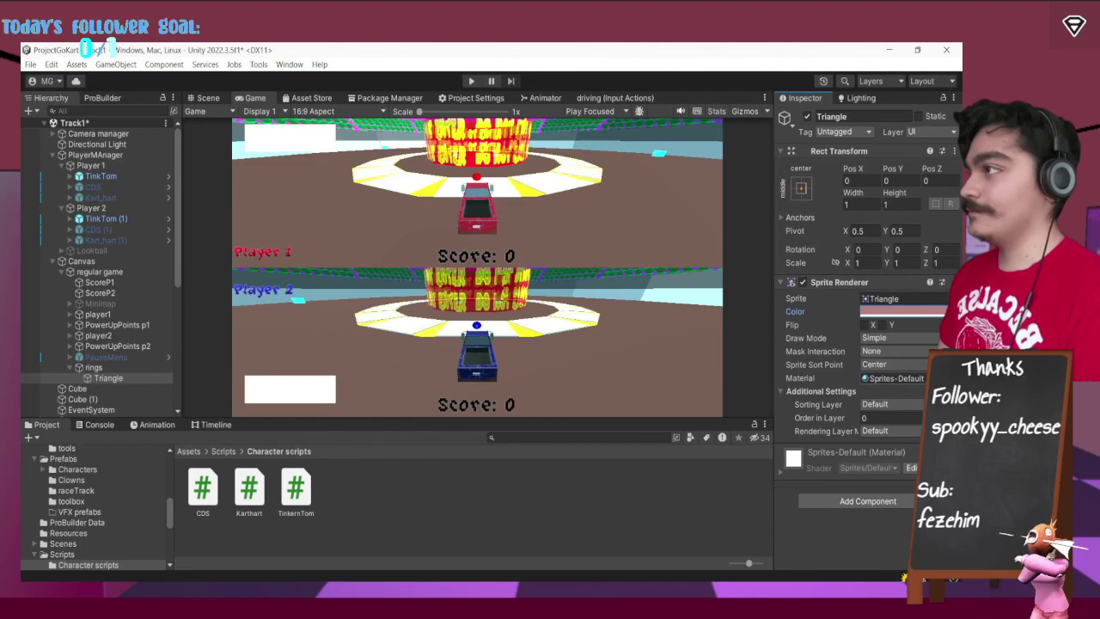
click(943, 379)
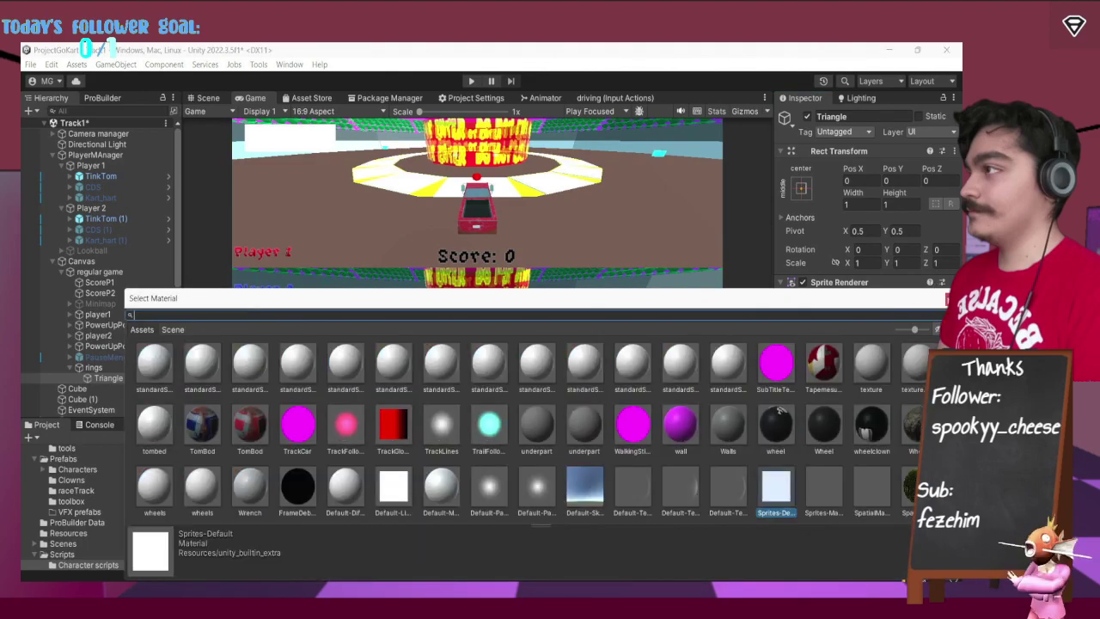
click(946, 298)
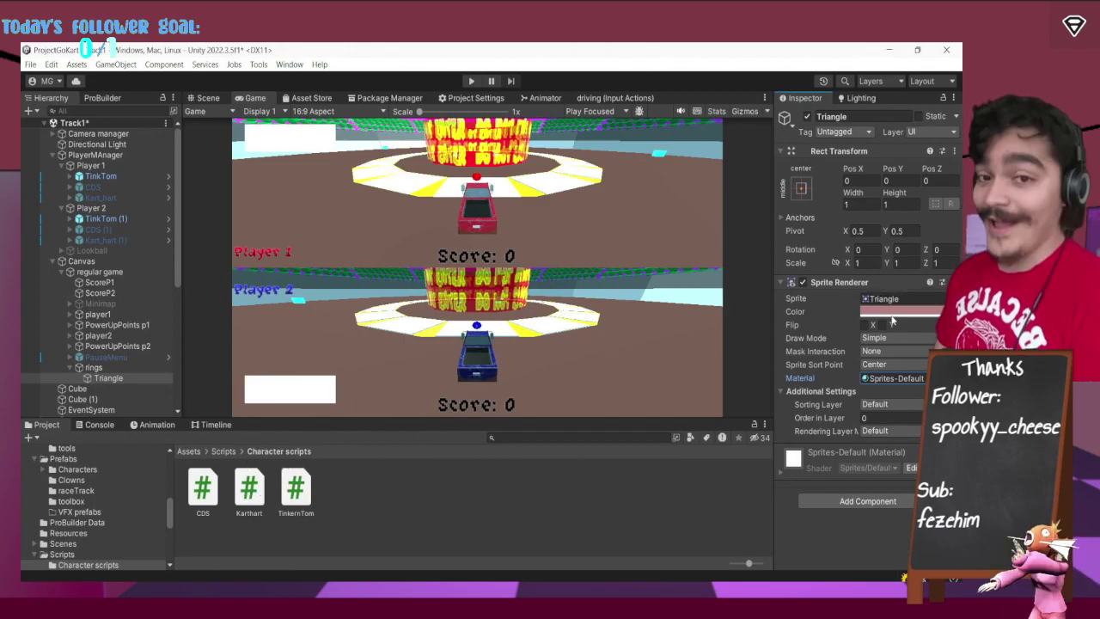
Move the triangle to Pos X 13.8 and Pos Y 5.79, and scale it proportionally to 12.73.
drag(853, 169, 938, 172)
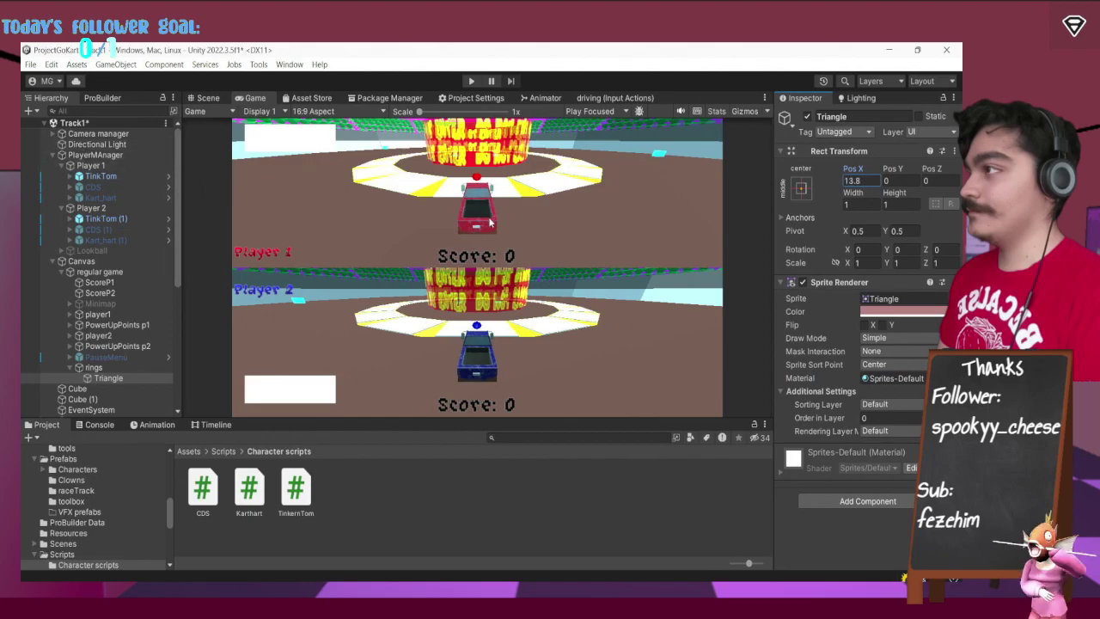
drag(896, 168, 729, 223)
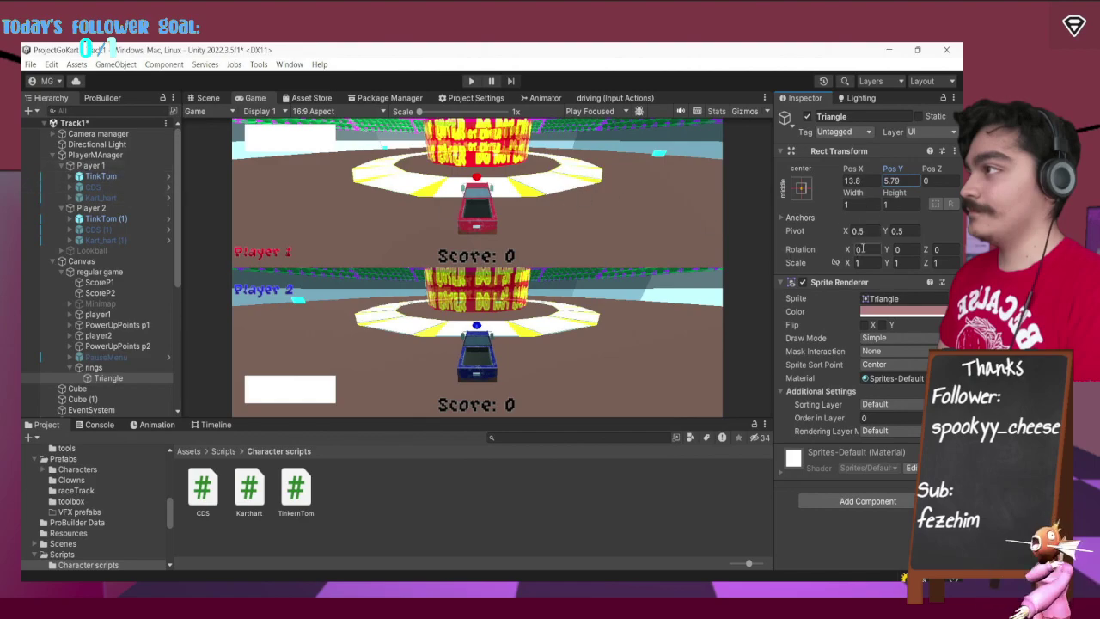
click(835, 263)
drag(848, 263, 38, 265)
click(890, 263)
Examine the triangle head-on in the Scene view and check whether it shows in the Game view.
click(195, 111)
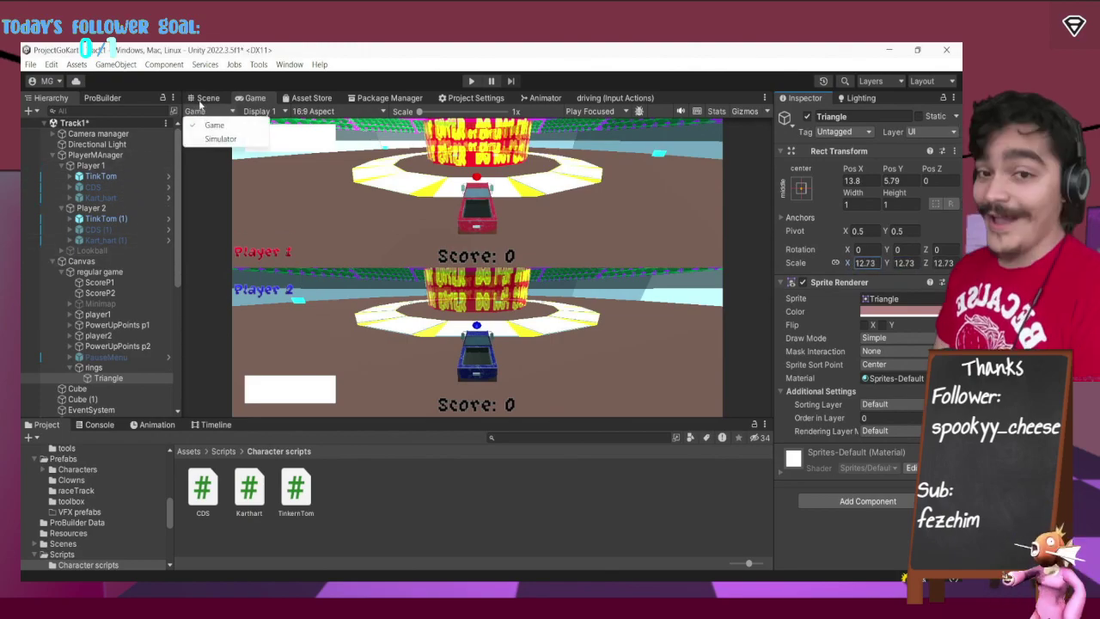
click(204, 97)
key(f)
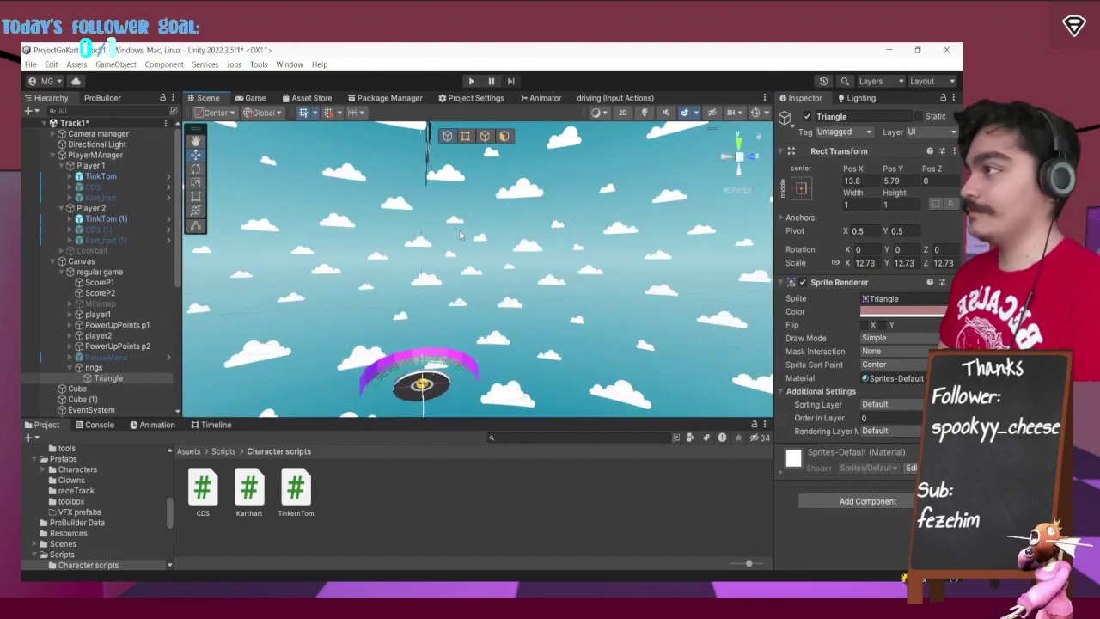
right_drag(455, 265, 640, 284)
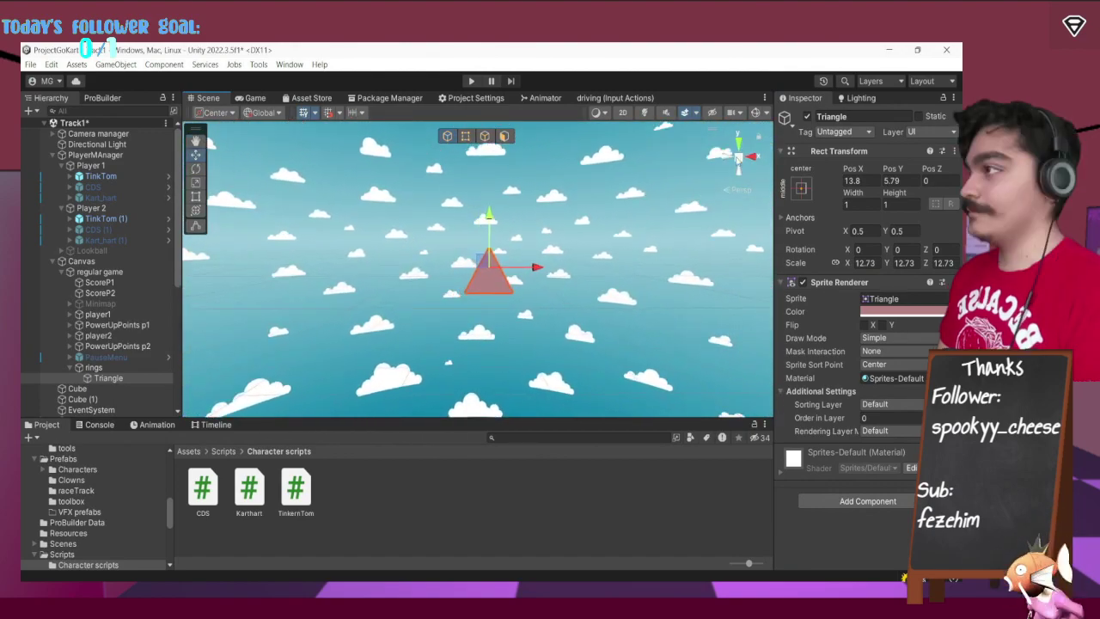
click(734, 161)
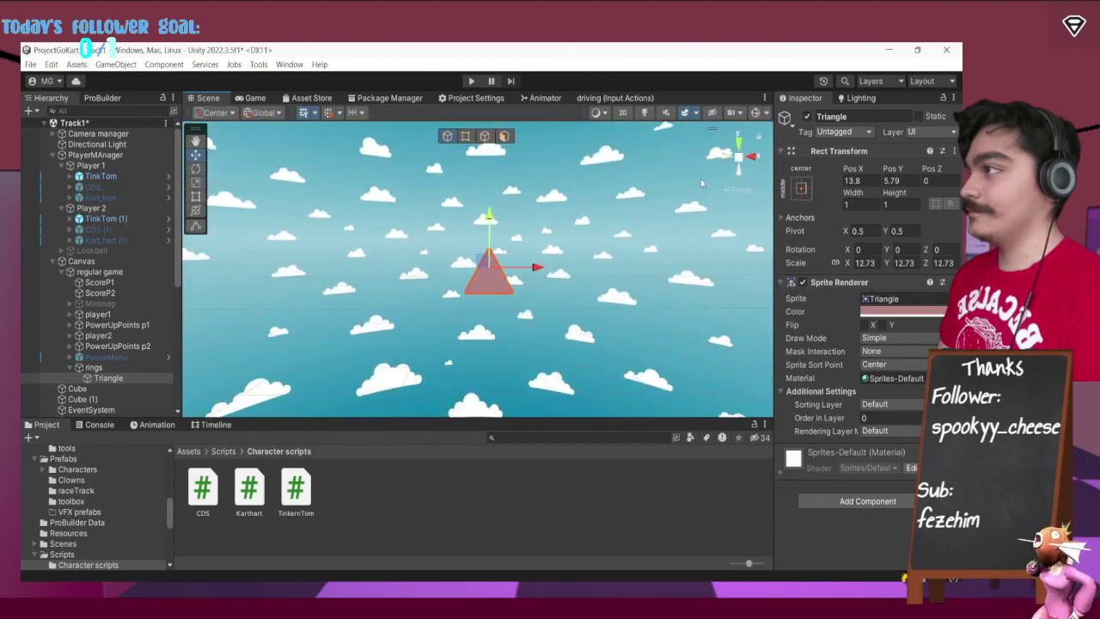
click(735, 161)
scroll(633, 245, down, 3)
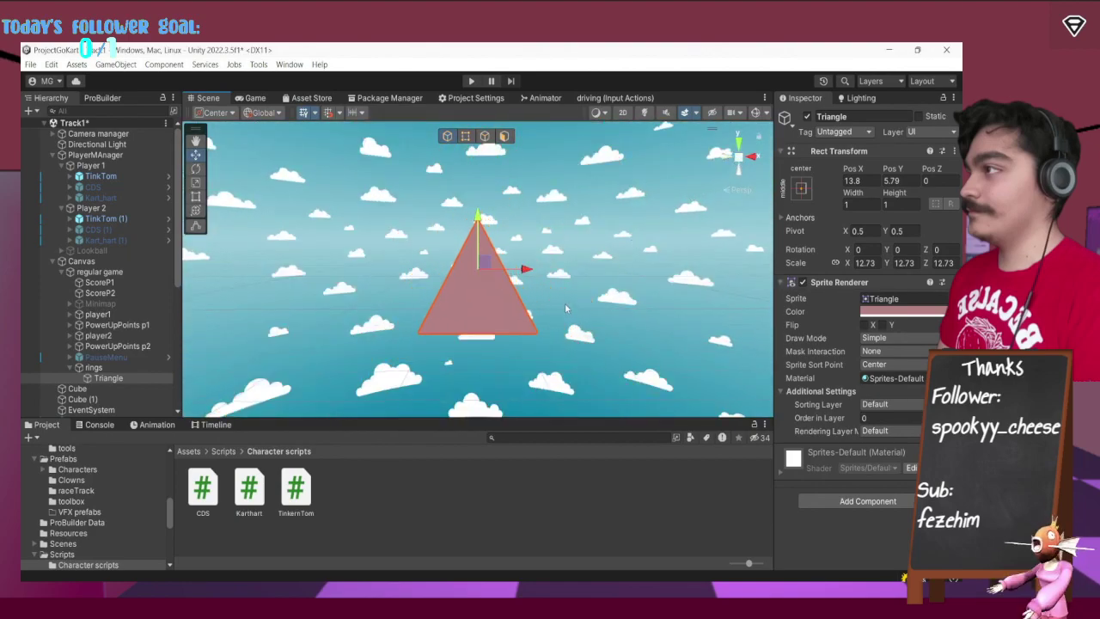
click(256, 97)
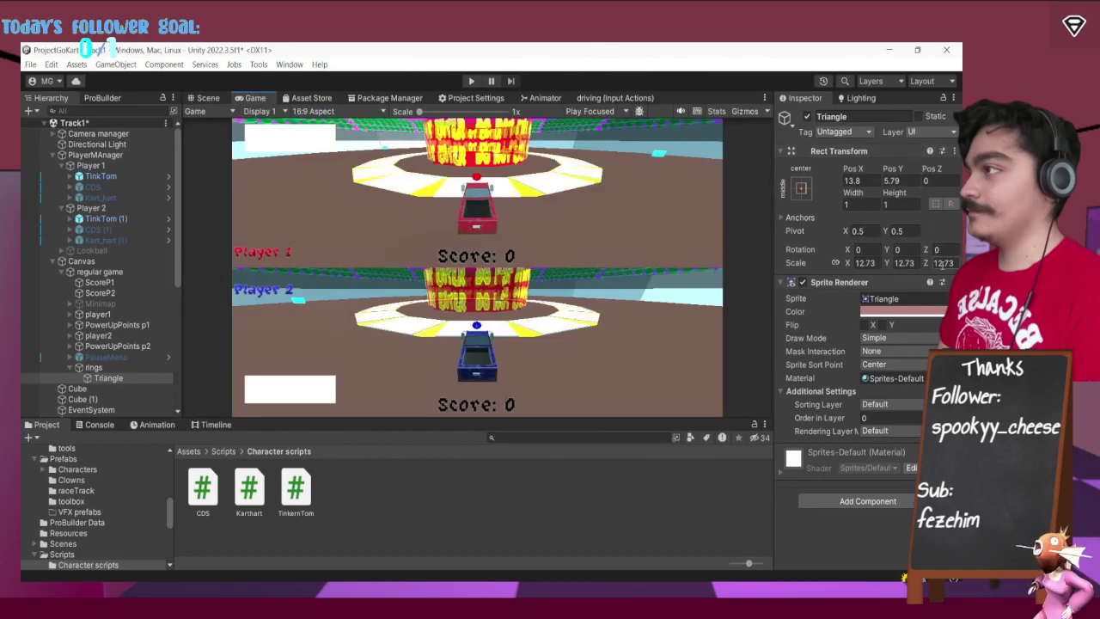
Change the triangle's colour to black and compare its size with the score text in the Scene view.
click(903, 312)
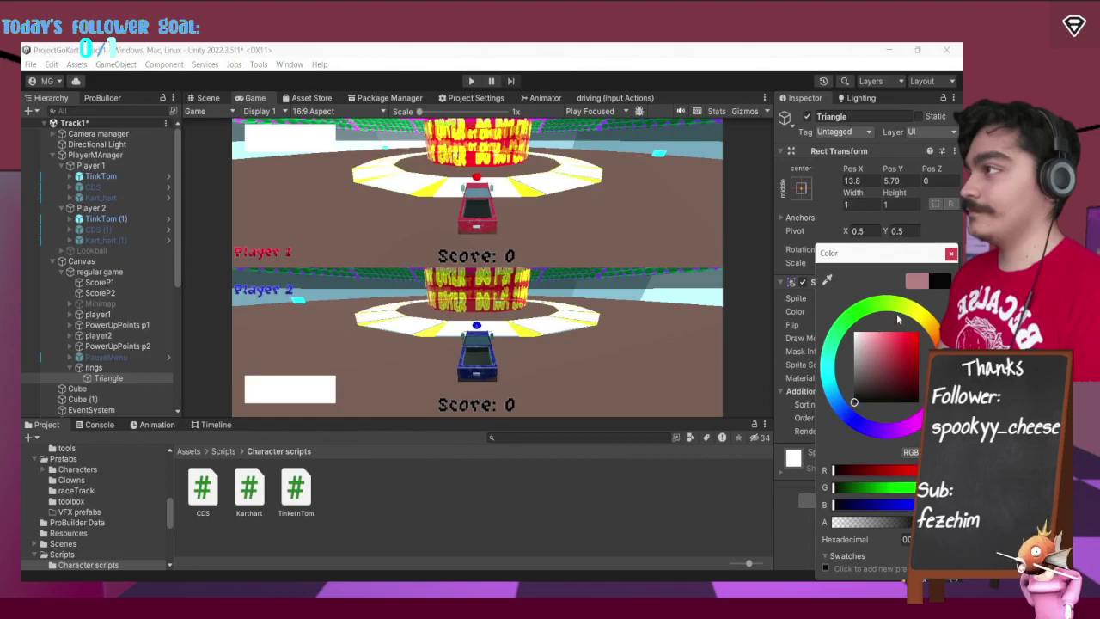
click(951, 254)
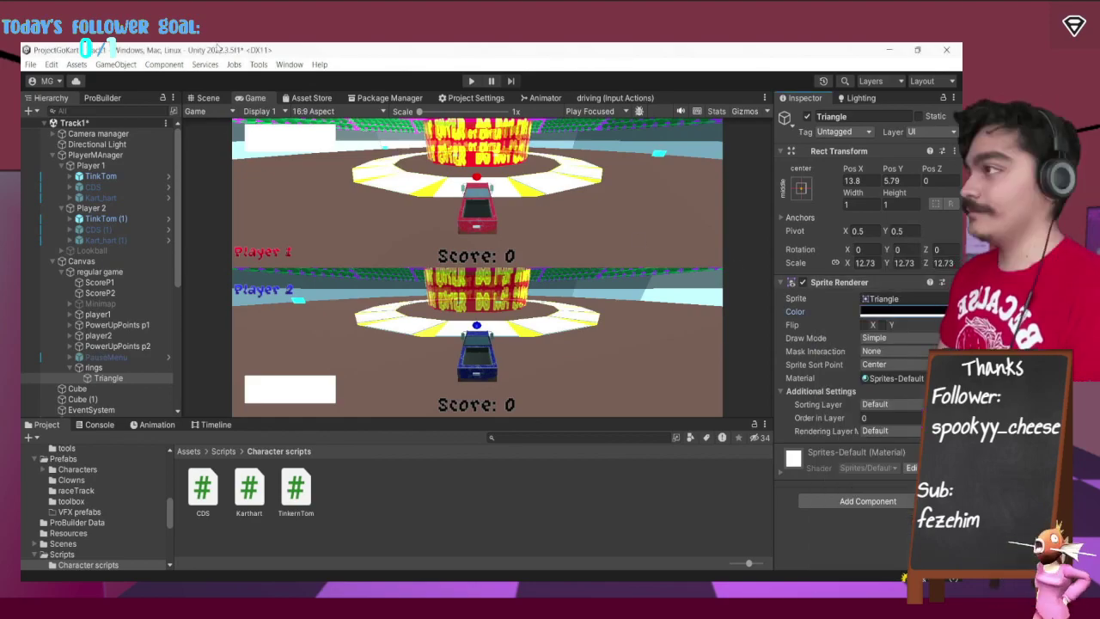
click(212, 99)
alt+drag(370, 202, 405, 180)
scroll(405, 180, down, 5)
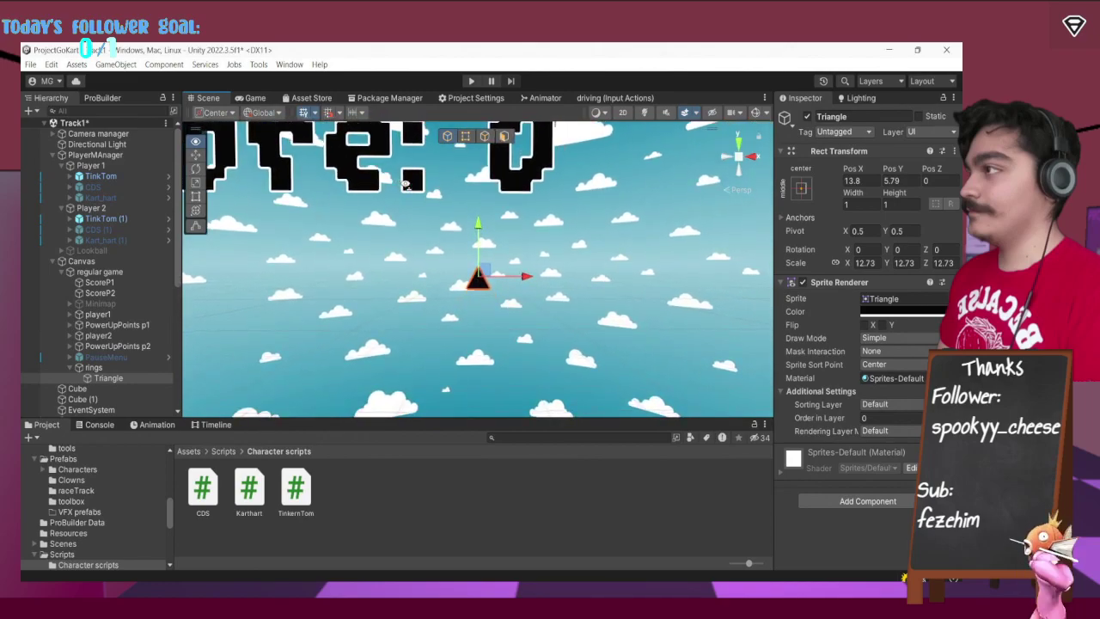
scroll(407, 182, down, 3)
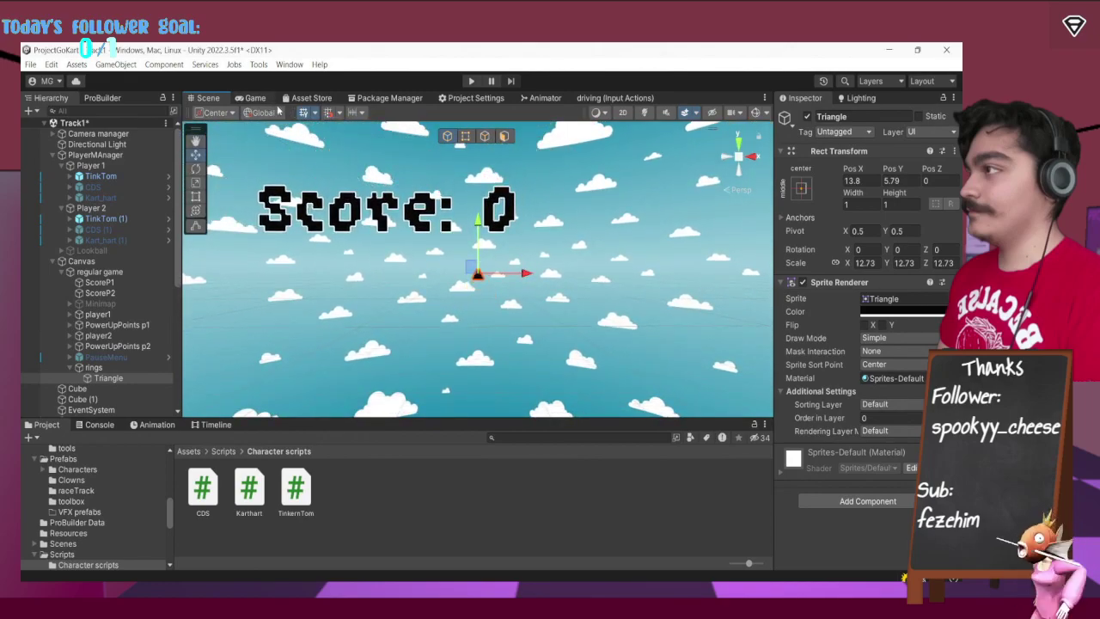
Set the triangle's proportional scale to 100 and check it in the Game view.
click(859, 263)
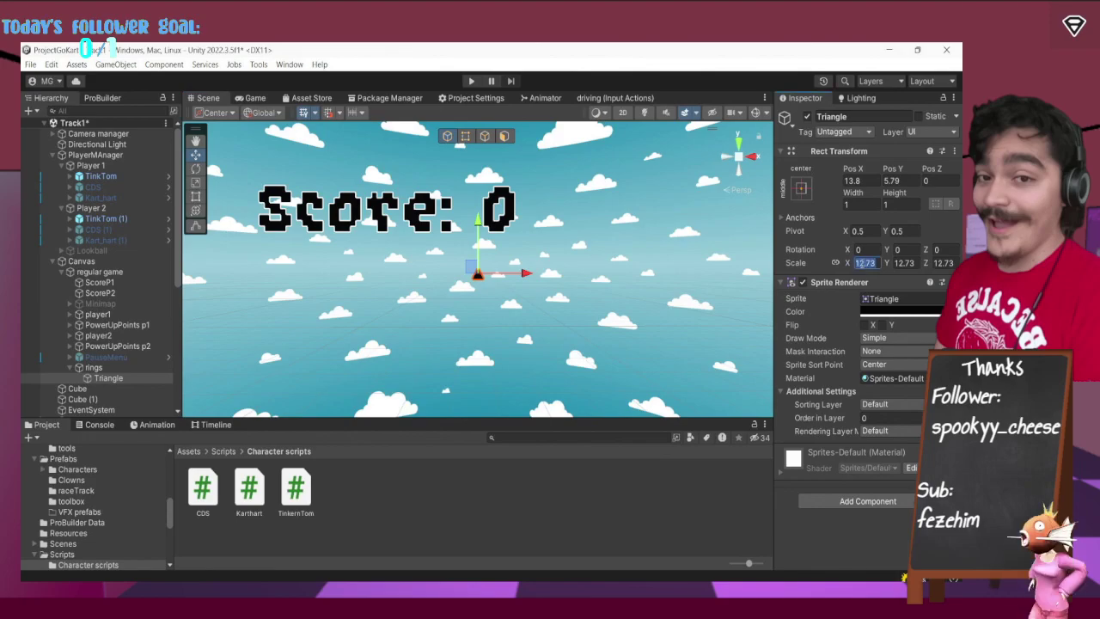
text(100)
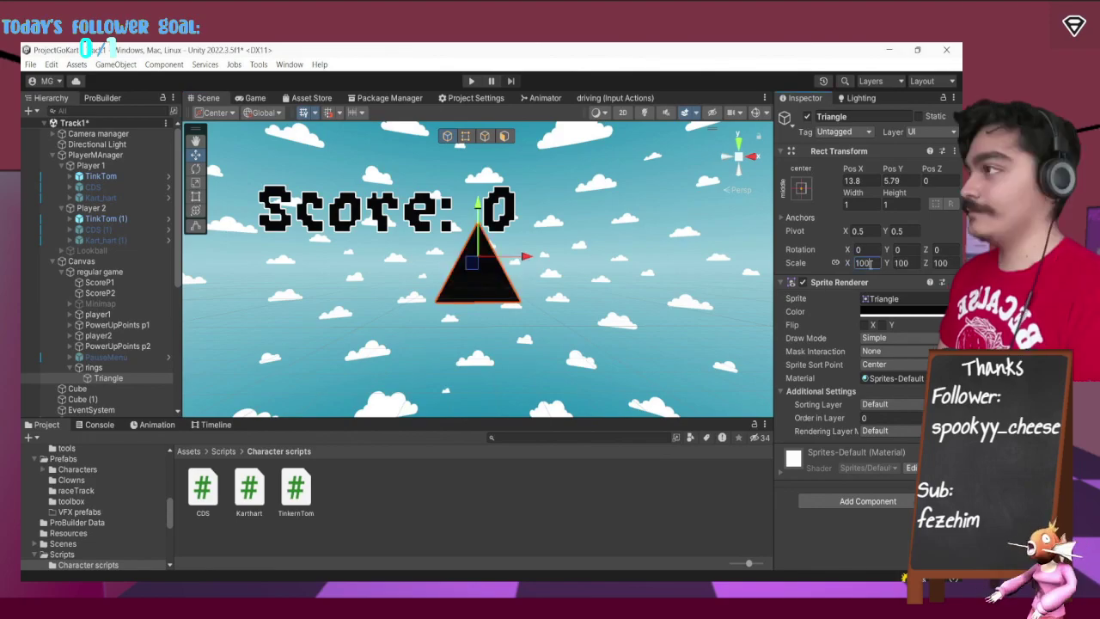
click(252, 98)
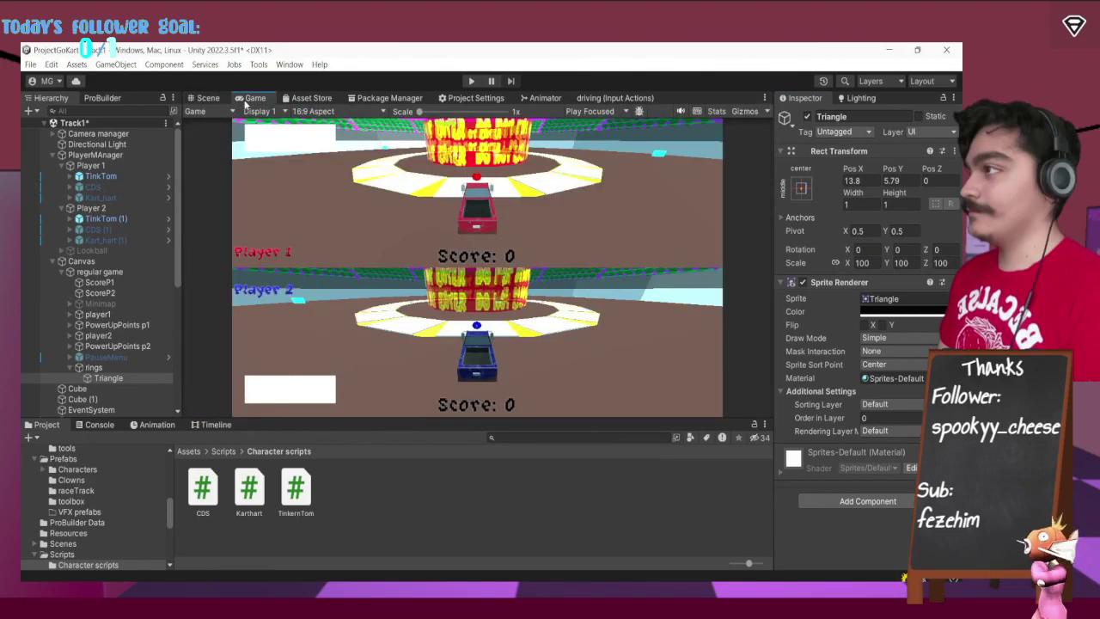
Set the triangle sprite's Order in Layer to 1 and check it in the Game view.
click(209, 98)
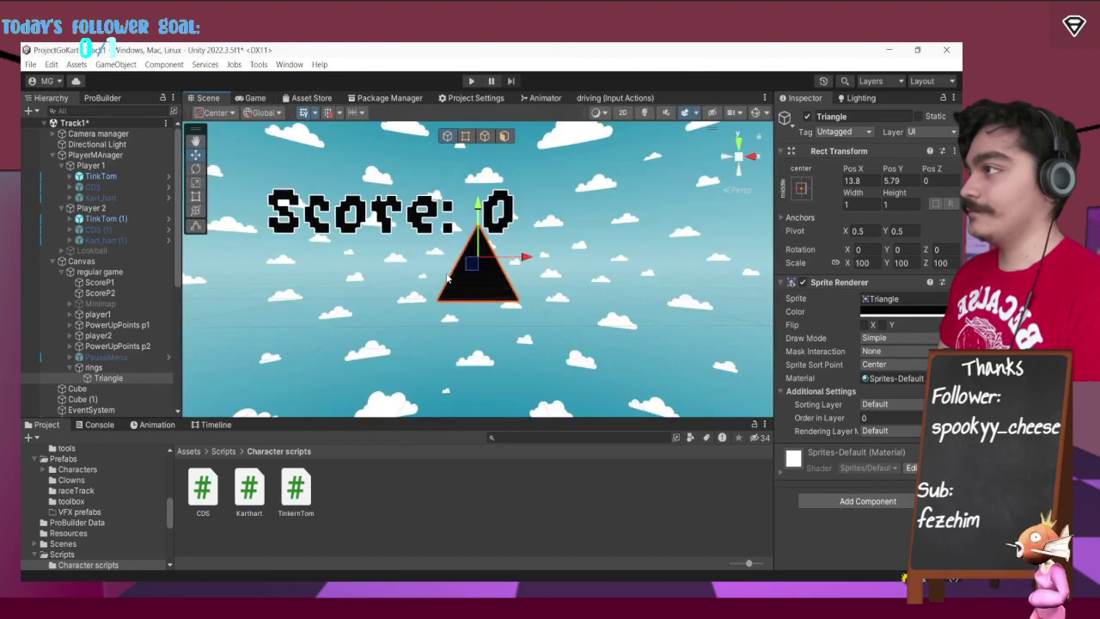
mouse_move(477, 267)
alt+mouse_down()
mouse_move(479, 443)
mouse_move(477, 268)
alt+mouse_up()
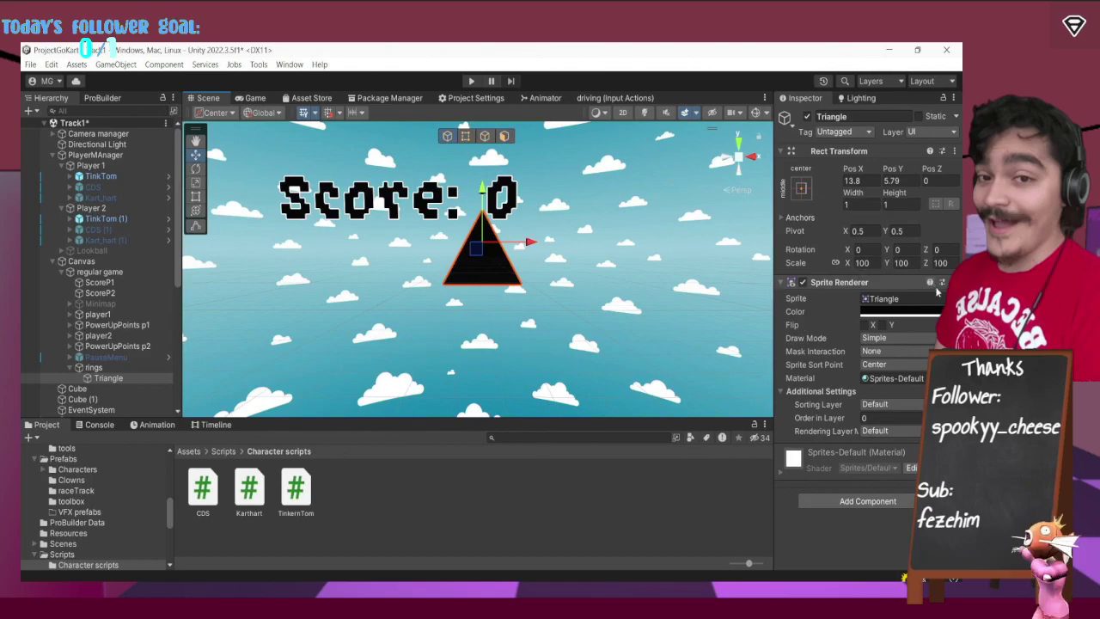
click(873, 417)
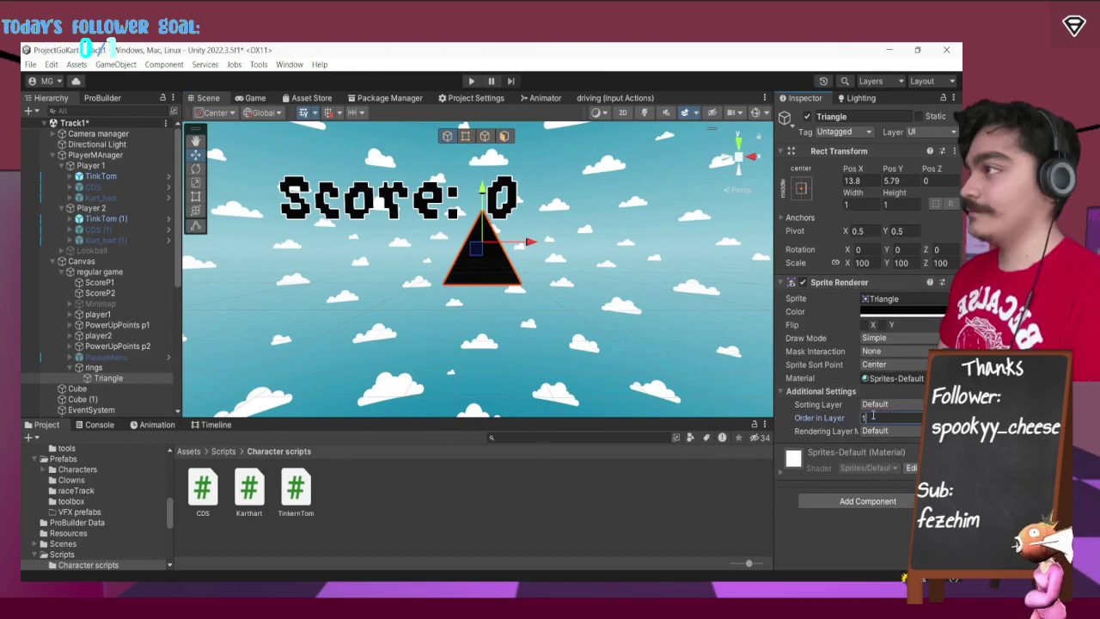
click(254, 98)
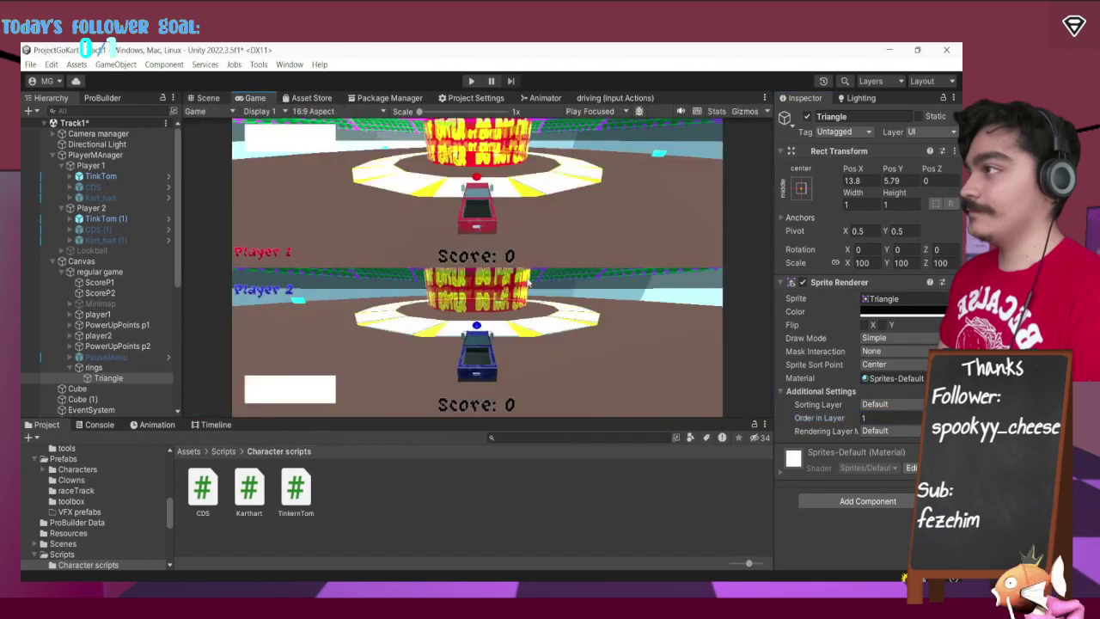
Try a negative Order in Layer on the triangle sprite, then set it to 0.
drag(829, 422, 843, 421)
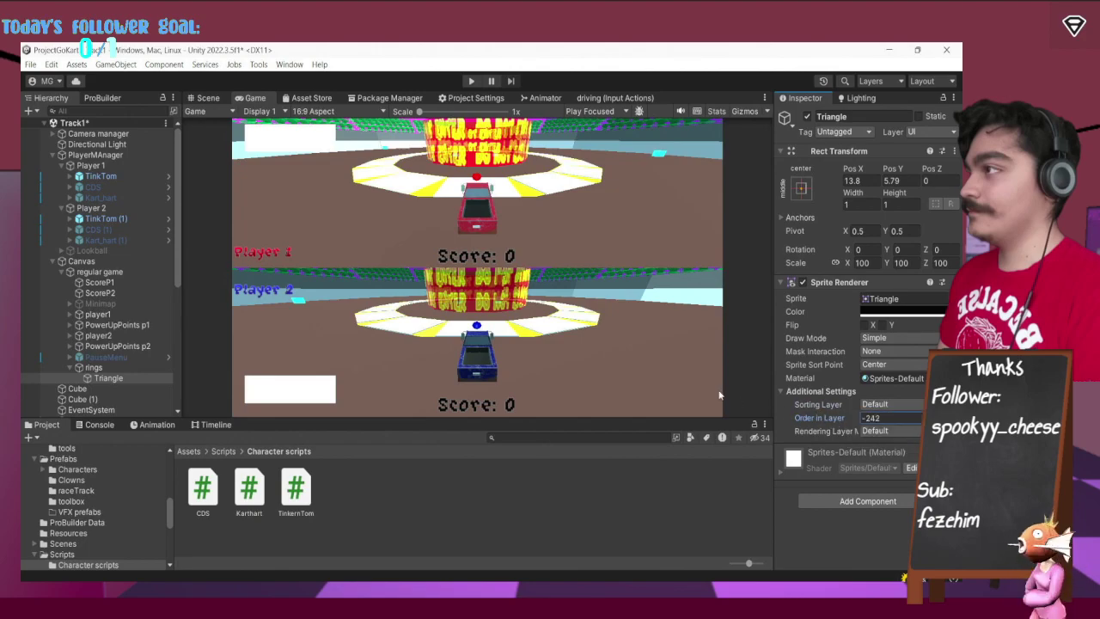
click(883, 418)
text(0)
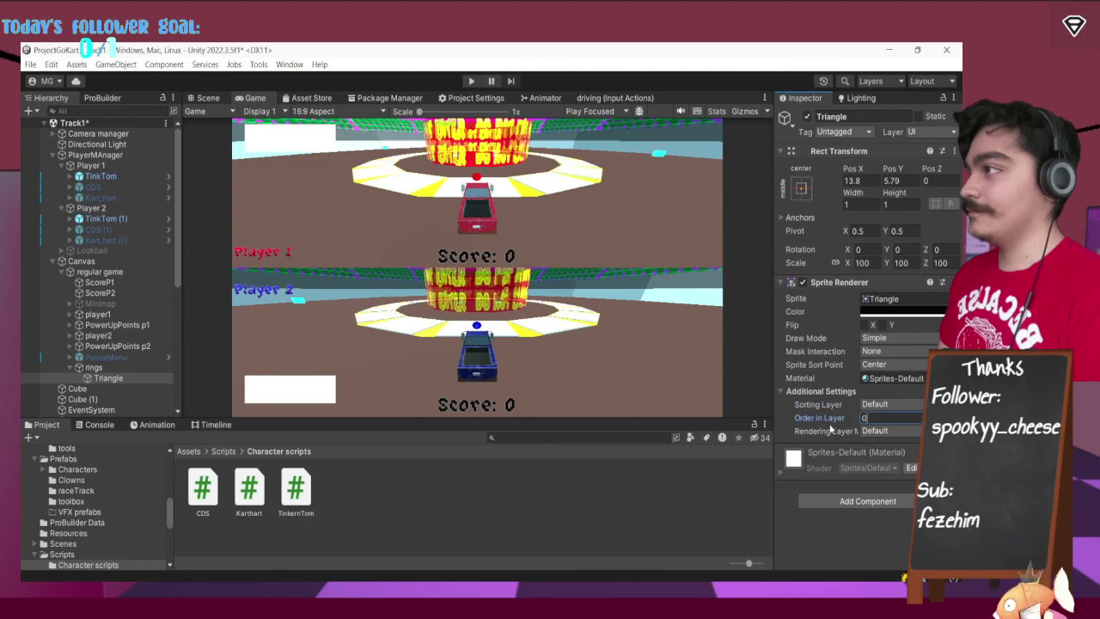
Examine the ScoreP1 text settings and the layers of PowerUpPoints p1 and its icon groups for comparison with the triangle.
click(101, 282)
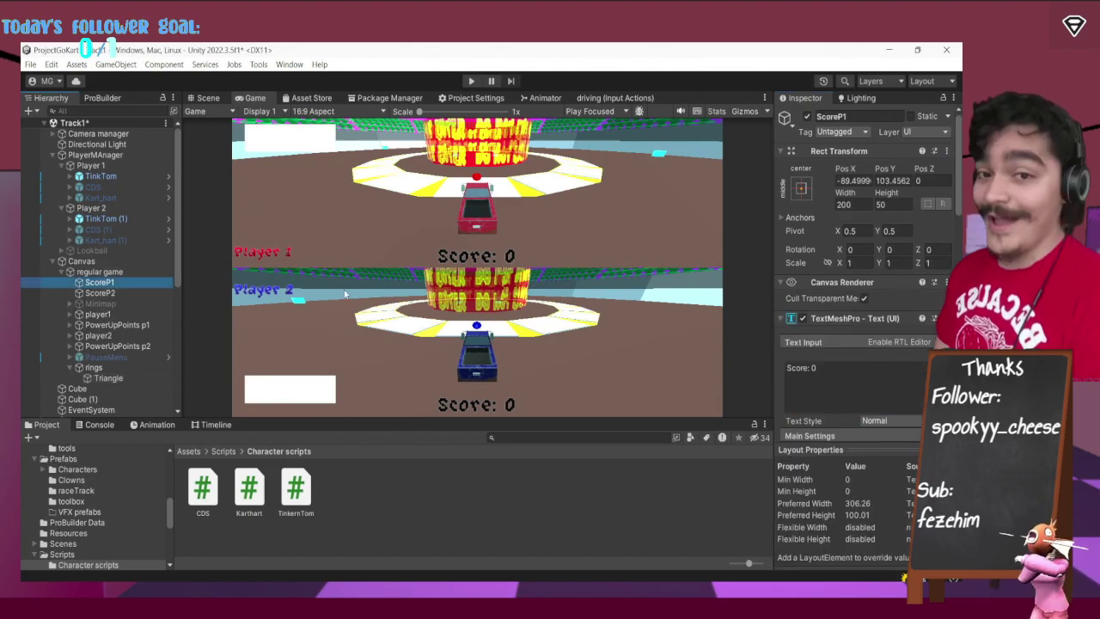
scroll(885, 310, down, 1)
scroll(886, 311, down, 7)
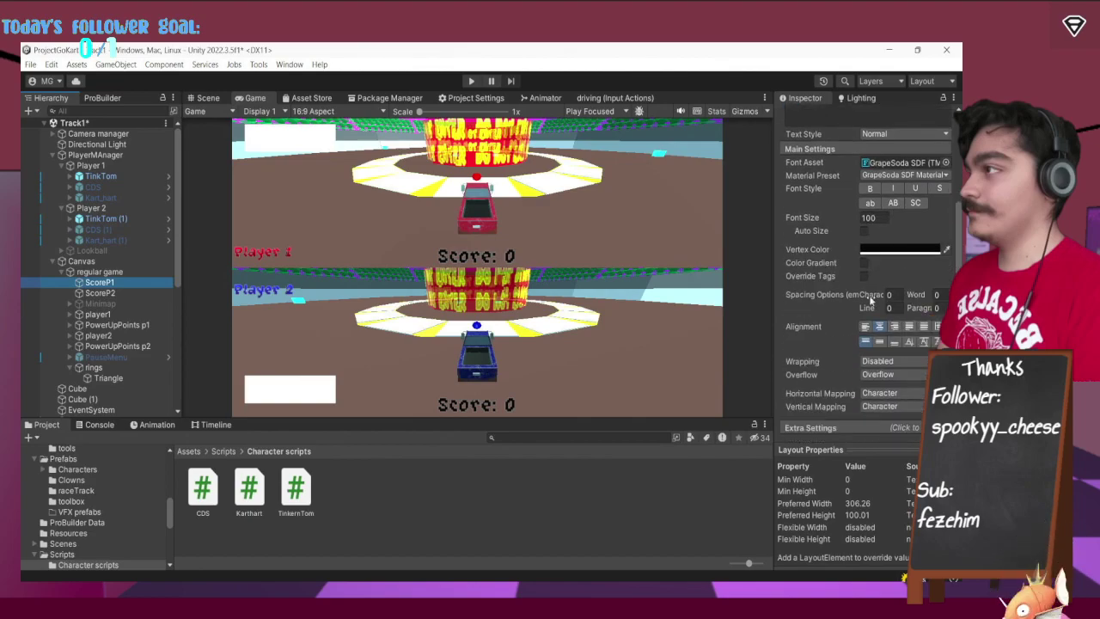
scroll(870, 299, down, 3)
scroll(870, 296, up, 8)
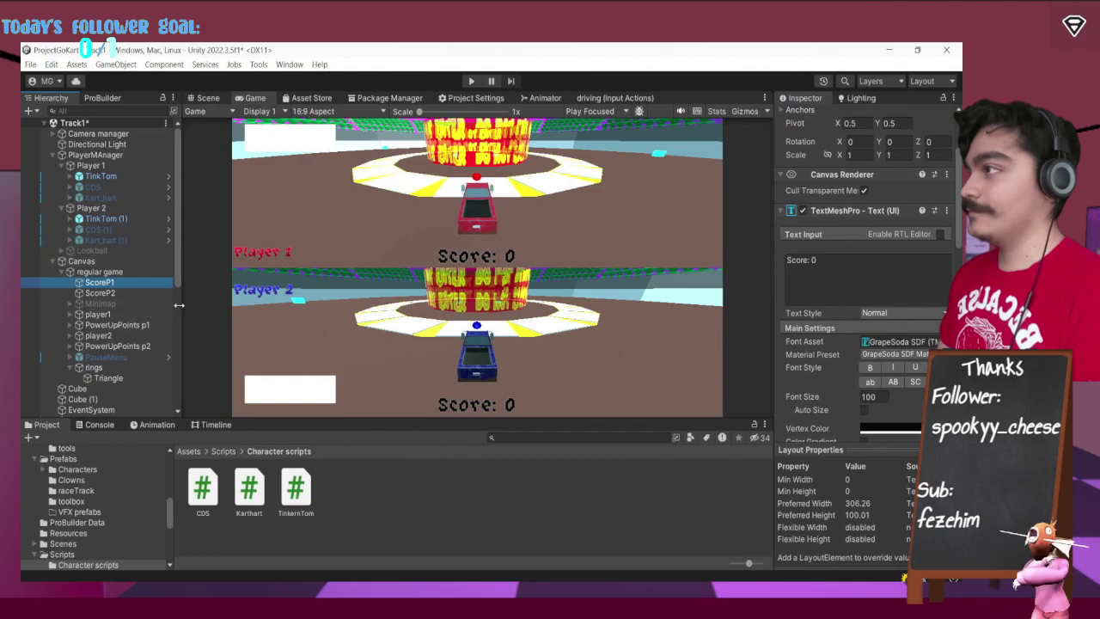
click(106, 327)
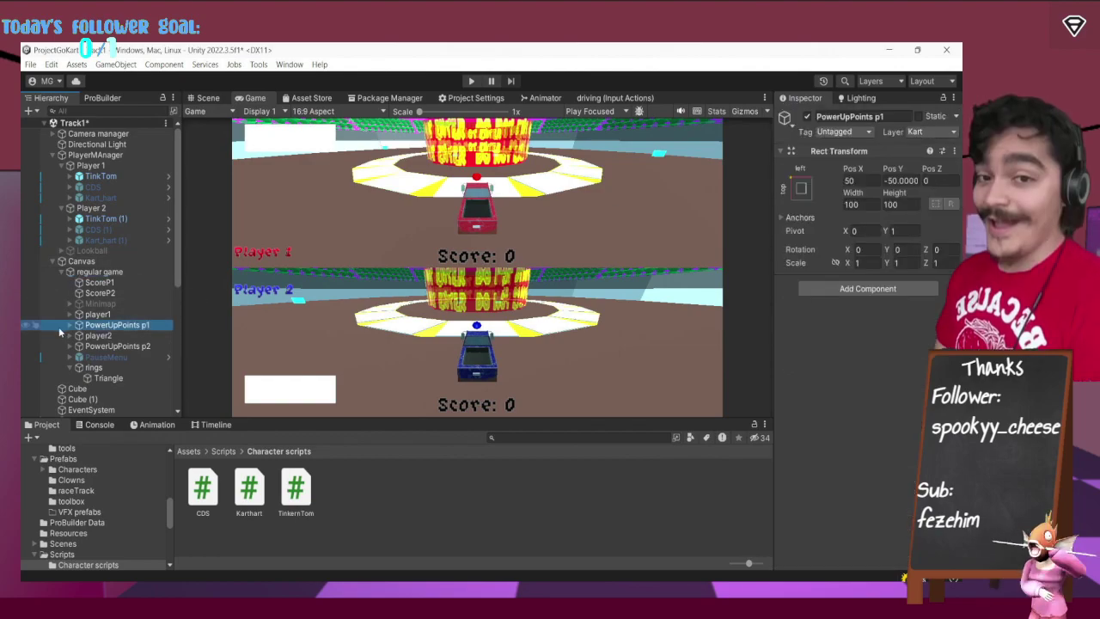
click(70, 325)
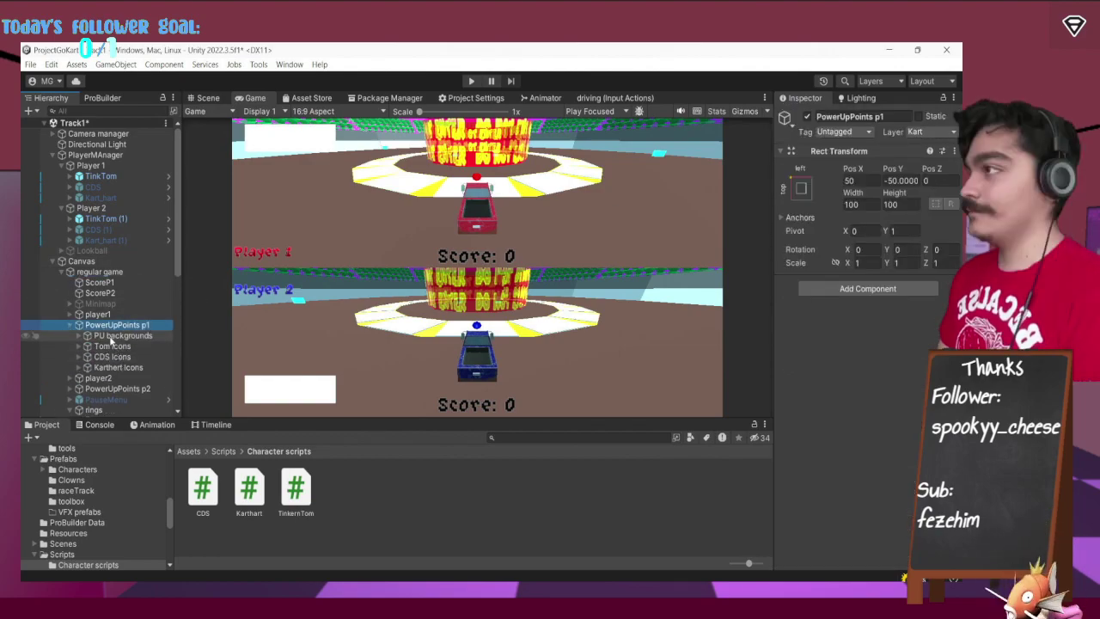
click(110, 336)
click(112, 346)
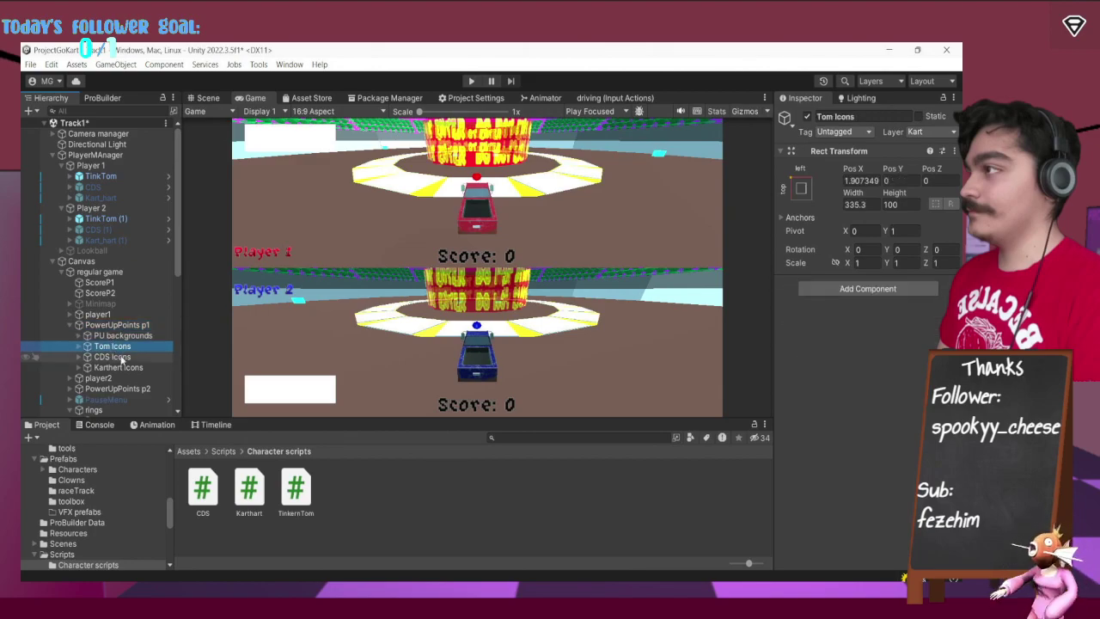
click(123, 368)
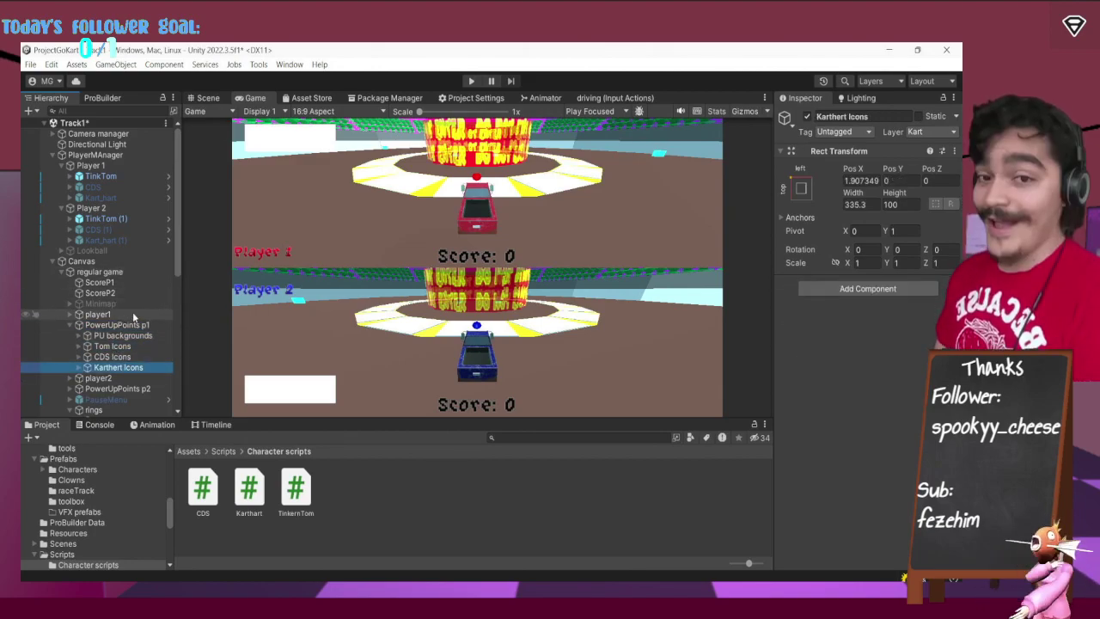
Set the layer of the rings group and its children to Kart and check the triangle's settings.
click(120, 410)
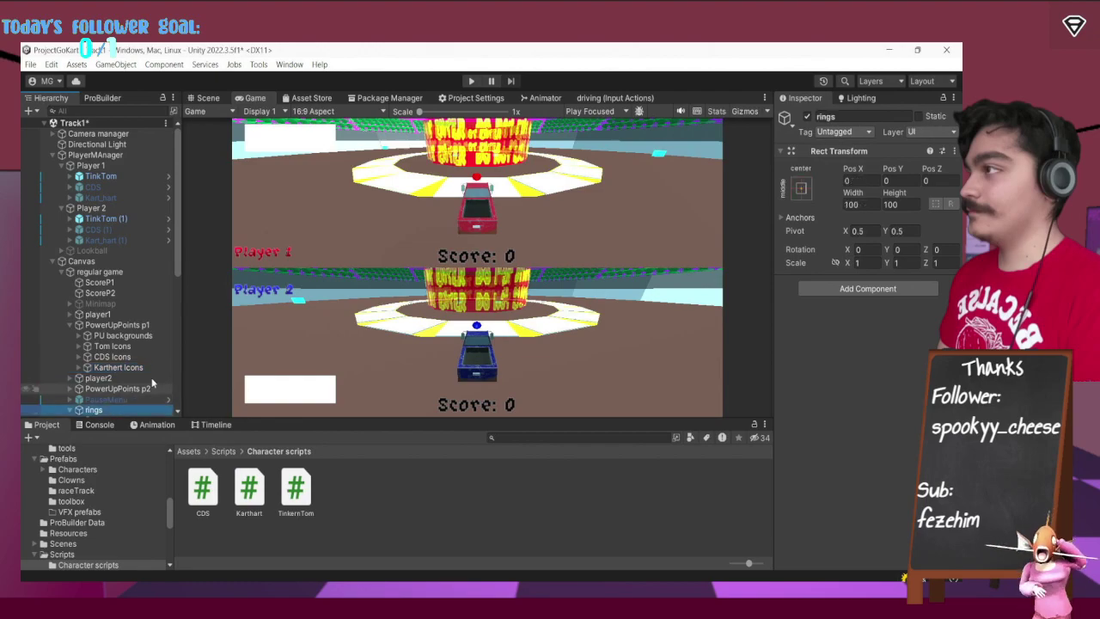
click(924, 131)
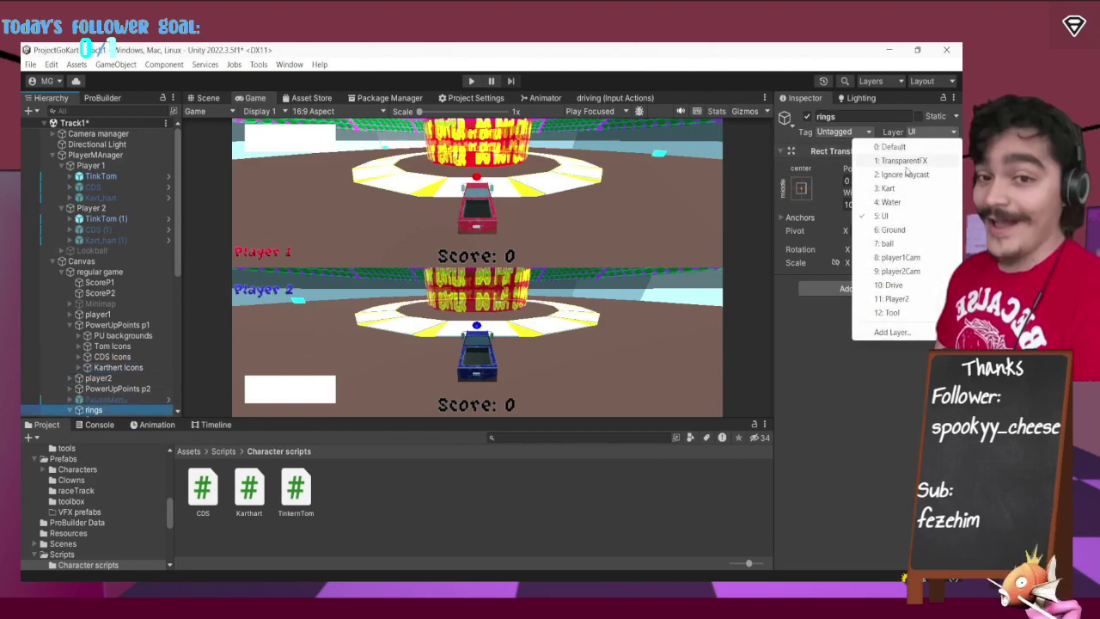
click(887, 188)
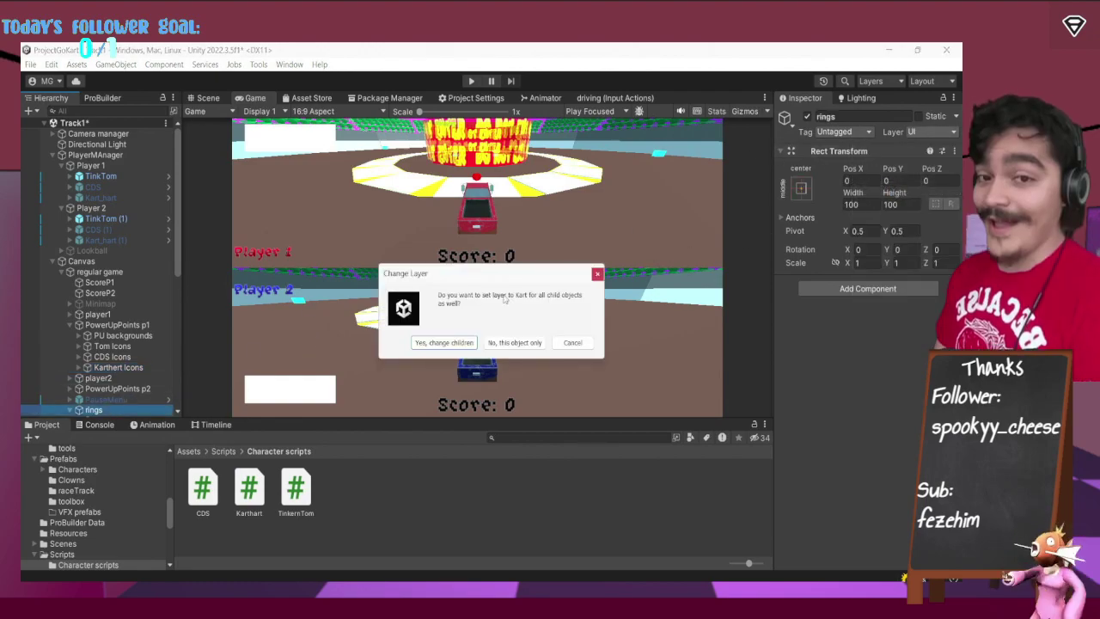
click(444, 341)
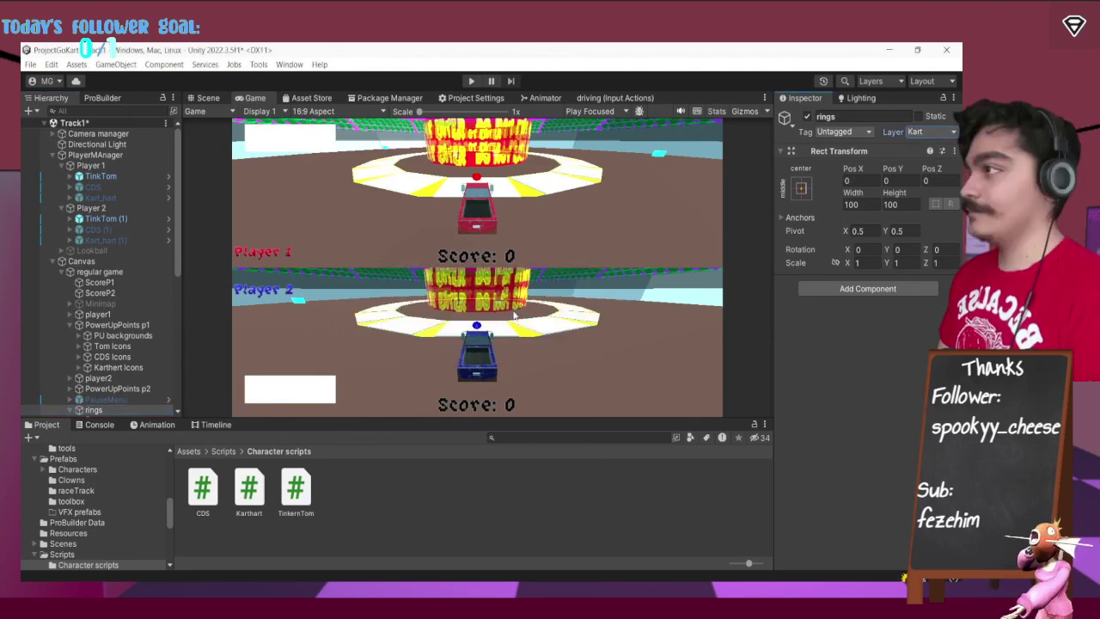
scroll(134, 320, down, 3)
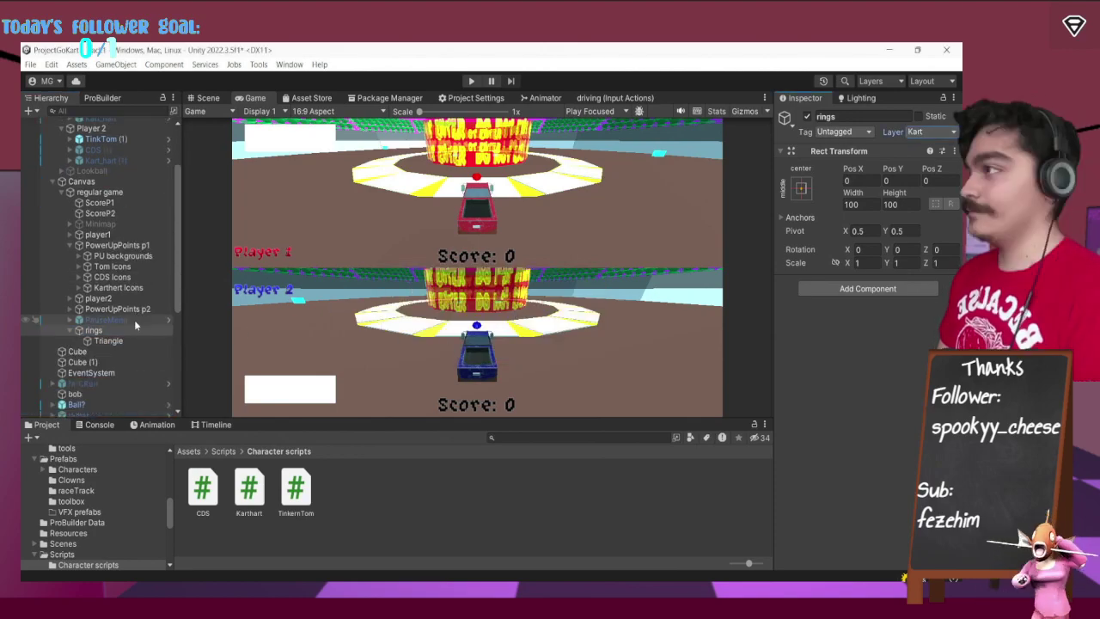
click(126, 342)
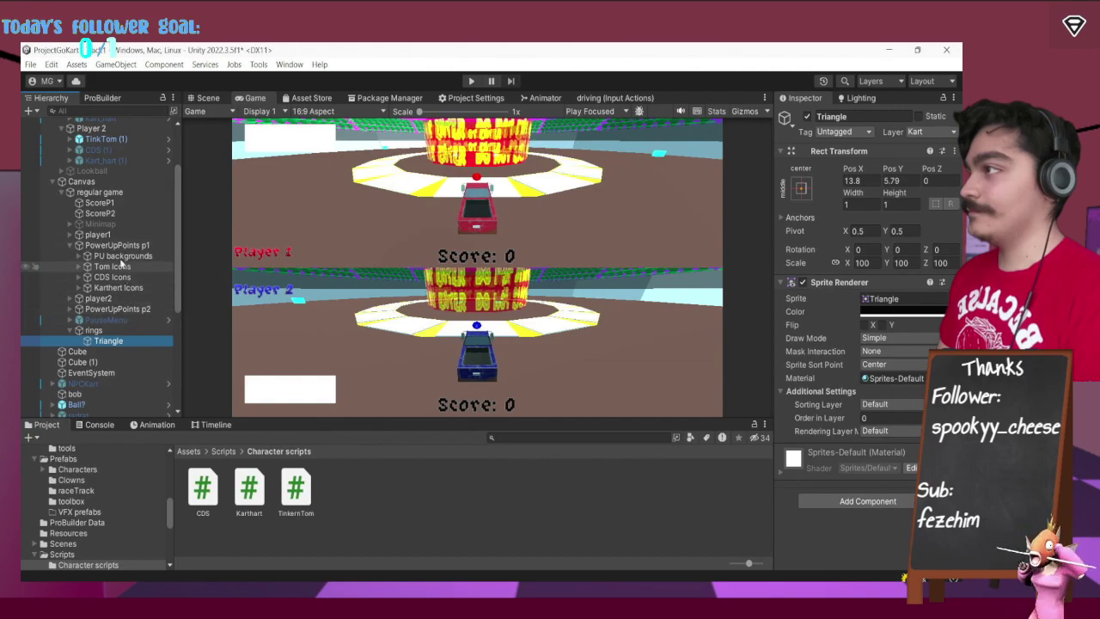
Examine the settings of ScoreP2, the player2 (1) label, rings and PU backgrounds to compare how each Canvas element is set up.
click(124, 212)
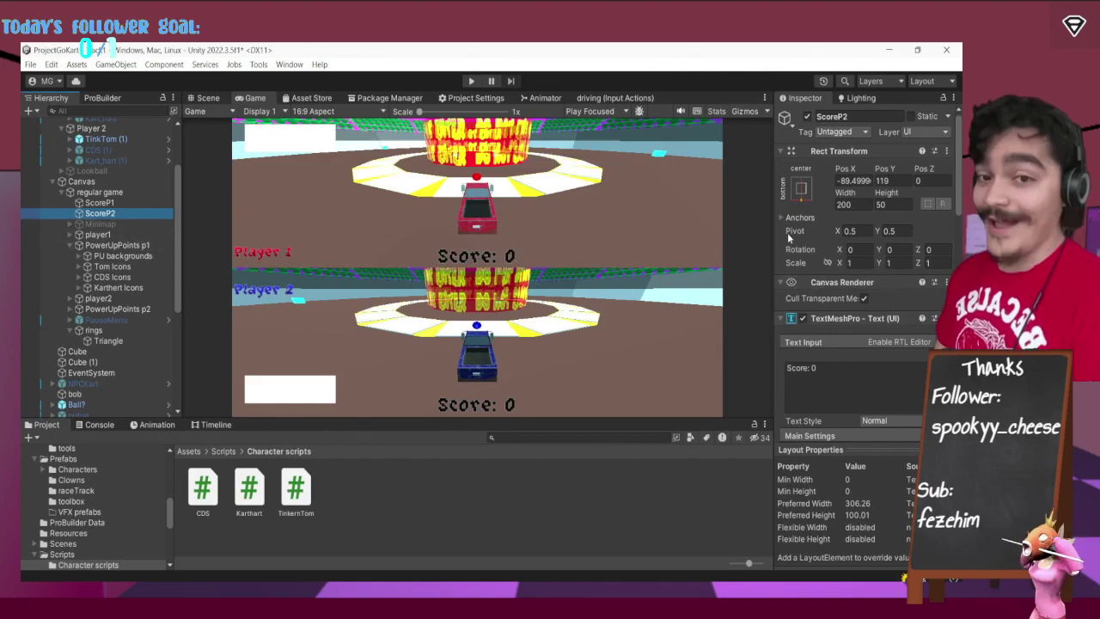
scroll(886, 324, down, 10)
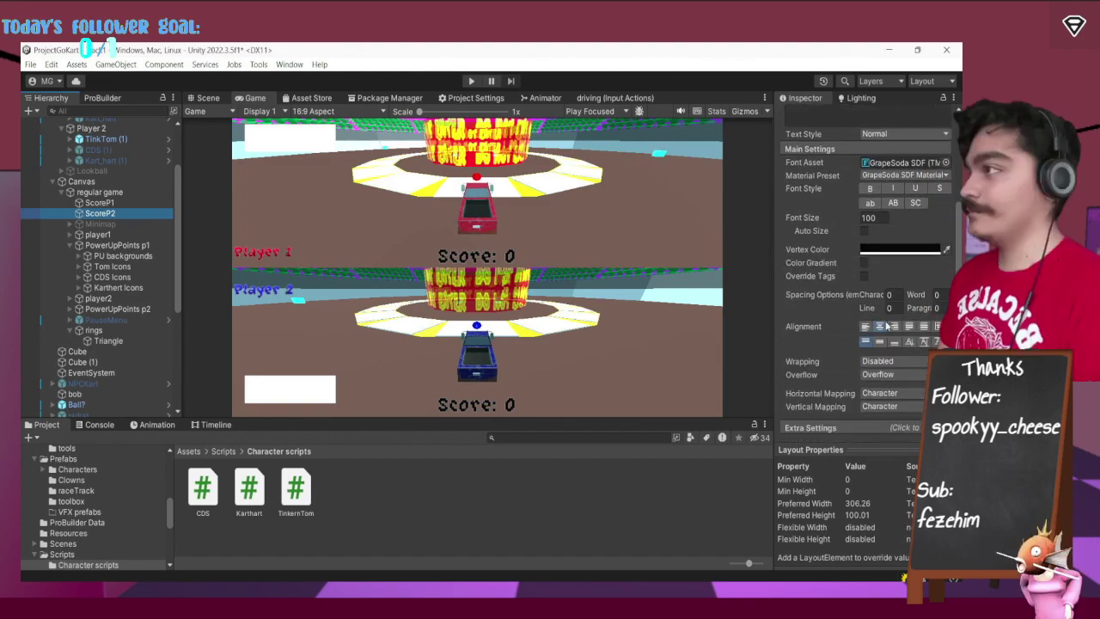
scroll(887, 324, down, 3)
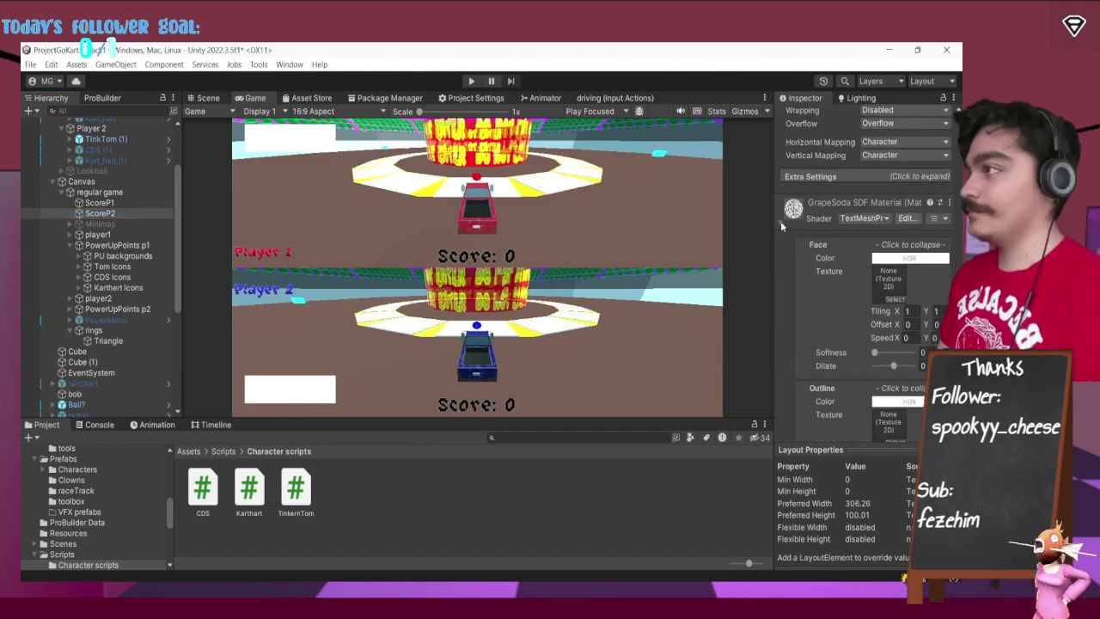
click(791, 242)
scroll(870, 344, up, 8)
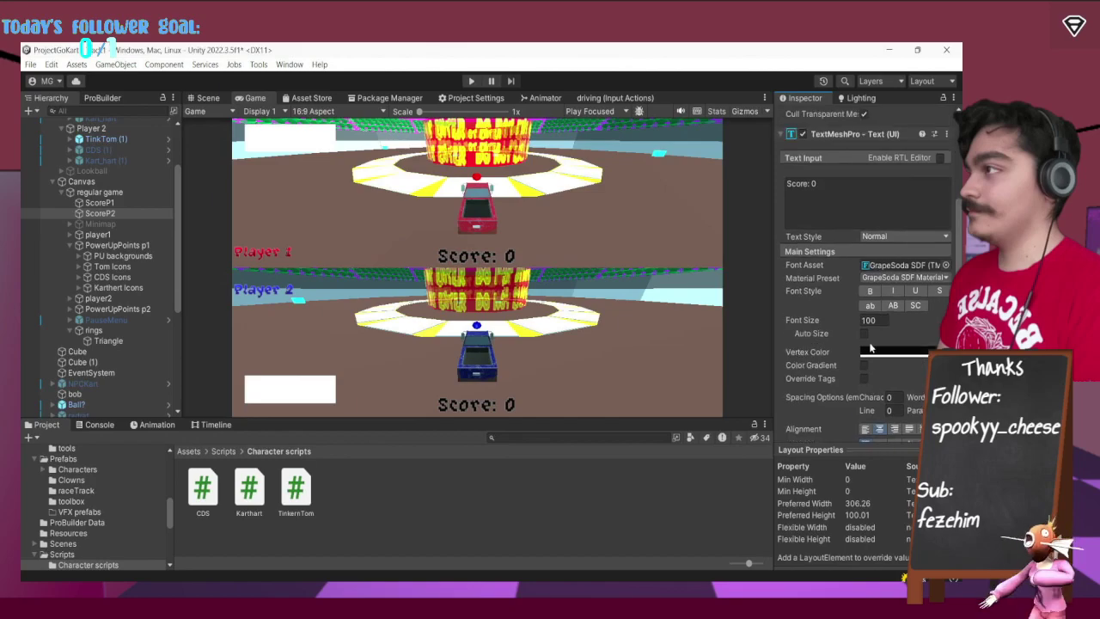
scroll(870, 342, up, 2)
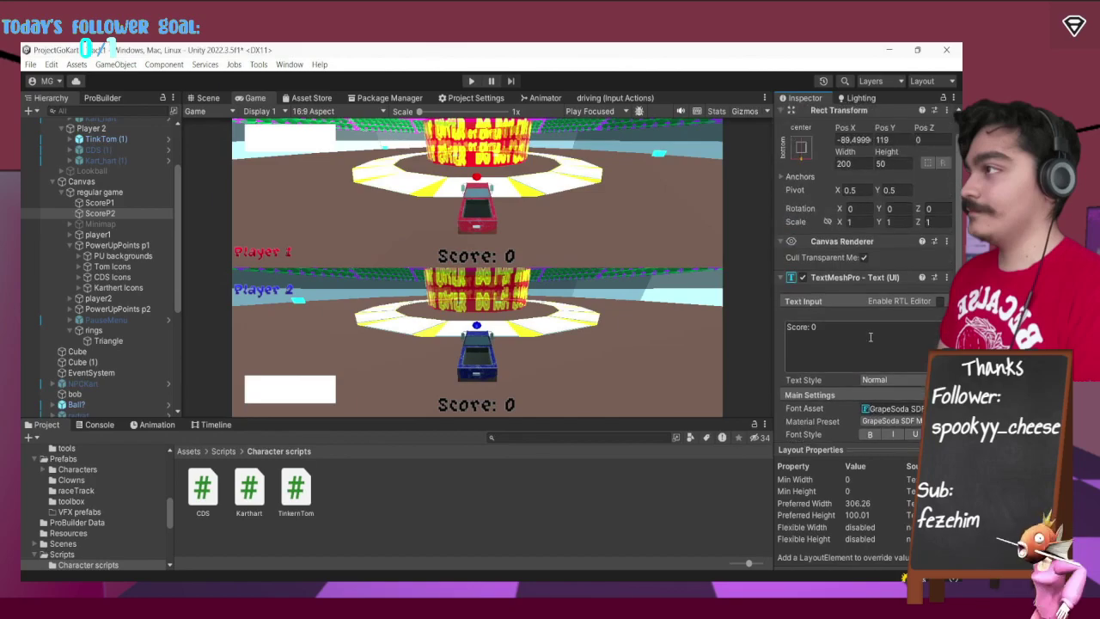
scroll(871, 339, up, 2)
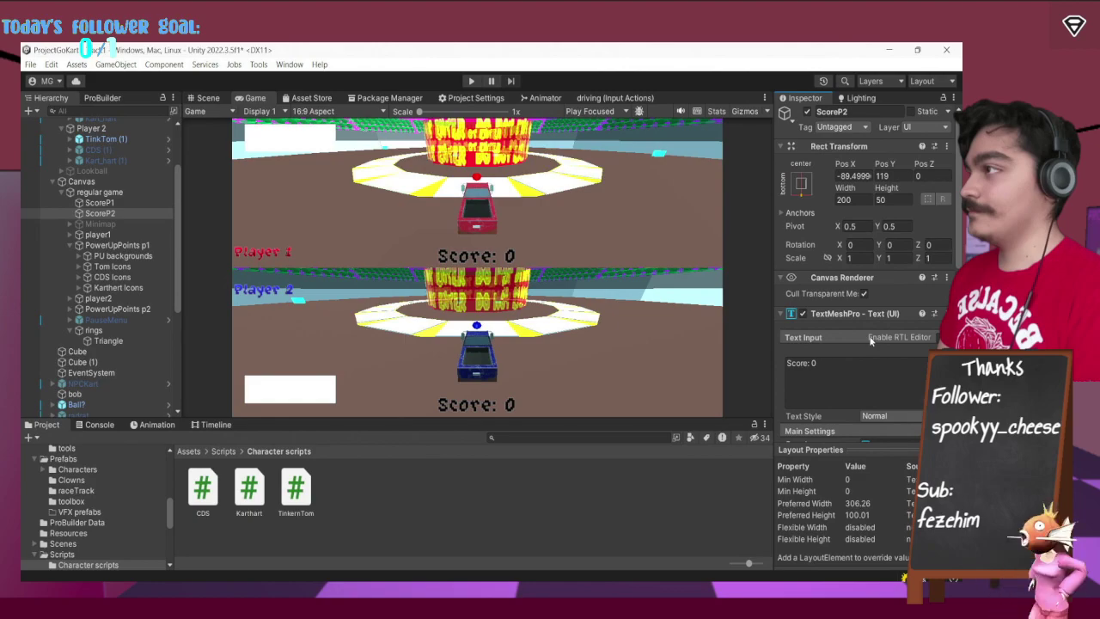
scroll(870, 341, up, 1)
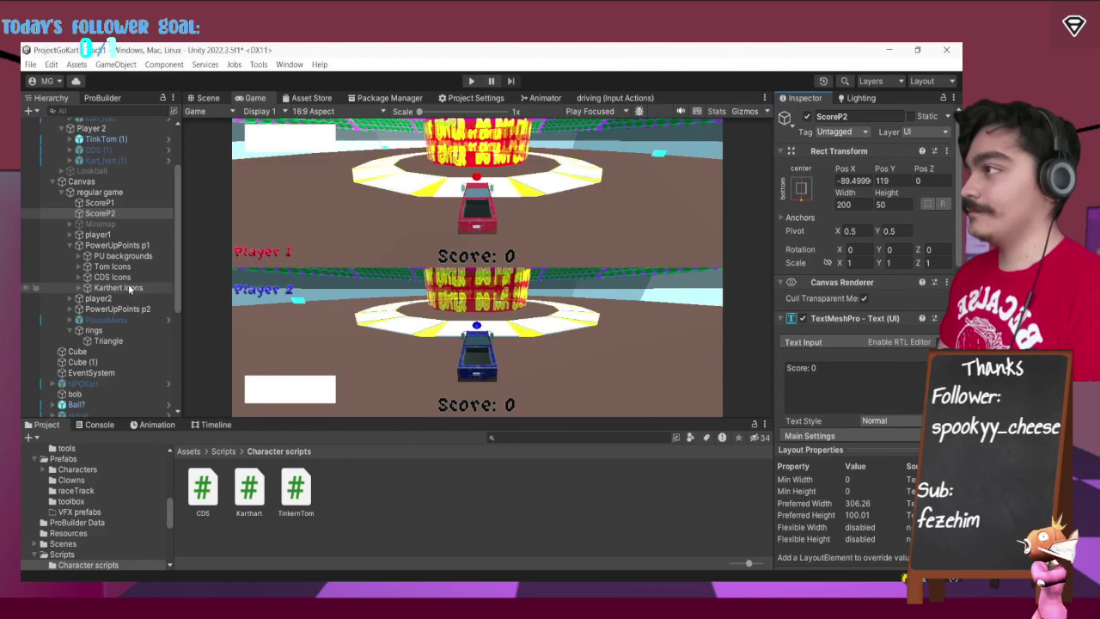
click(70, 298)
click(107, 309)
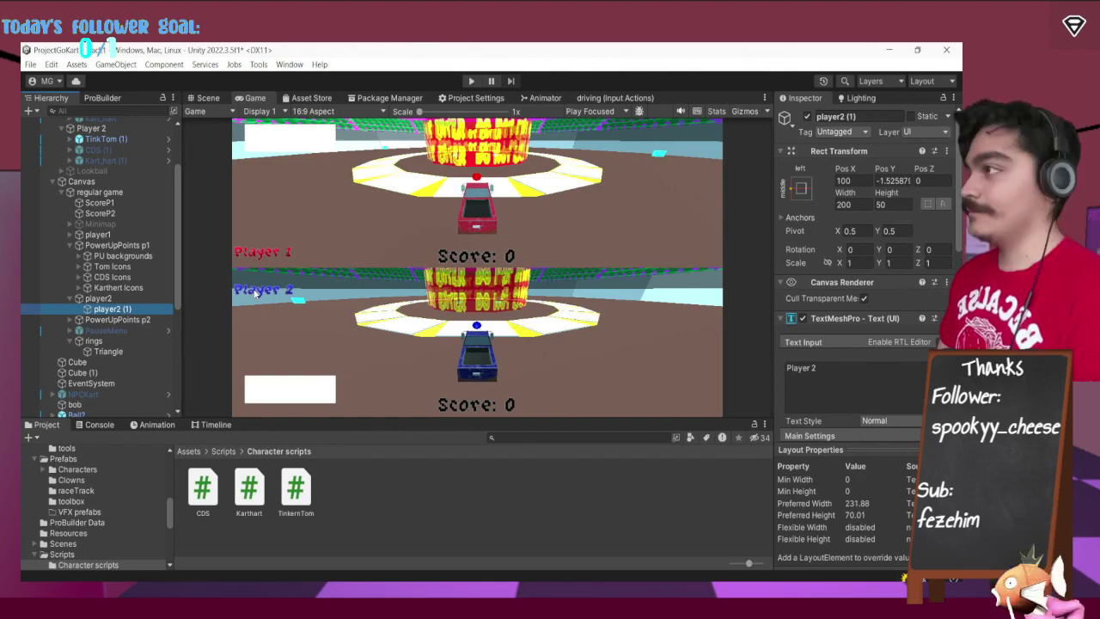
click(101, 342)
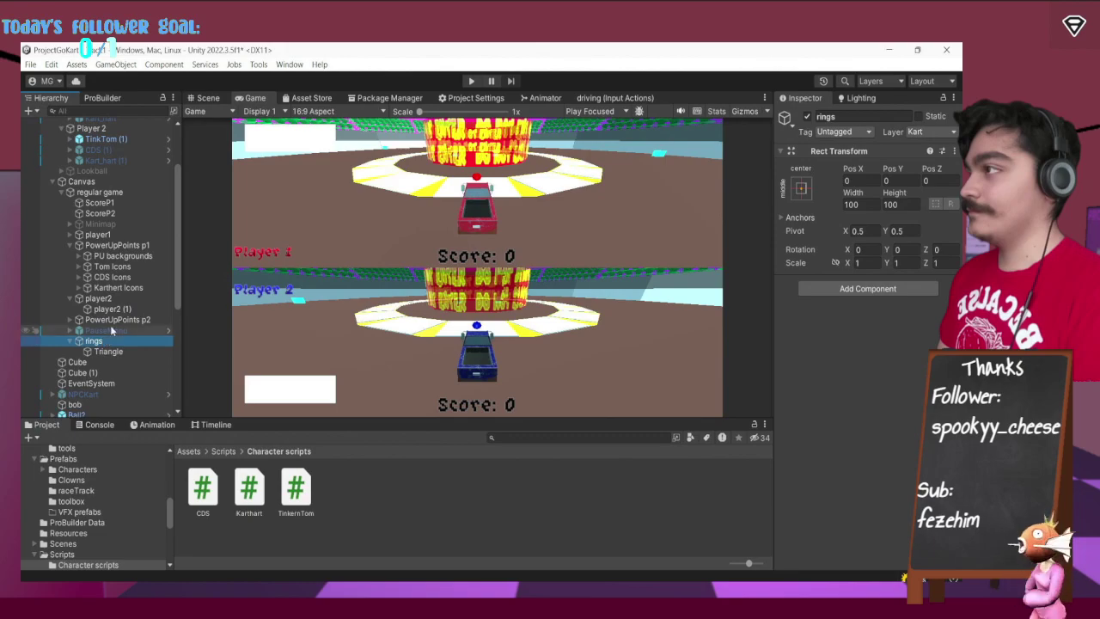
click(121, 257)
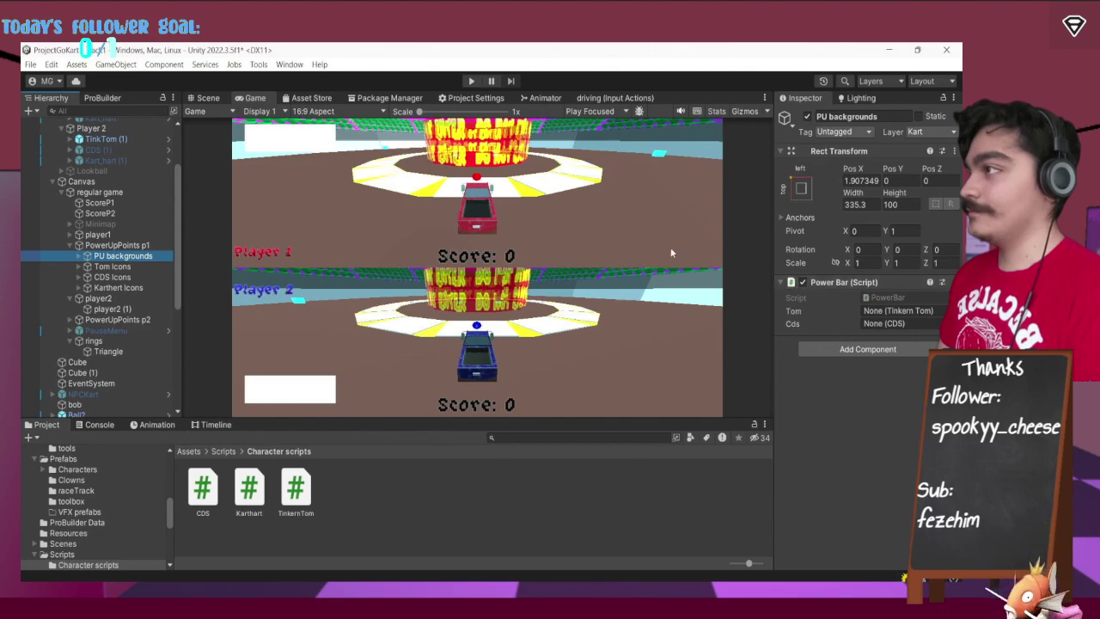
Raise the triangle to Pos Y 73, over the upper score text in the Scene view, and check it in the Game view.
click(210, 98)
right_click(230, 100)
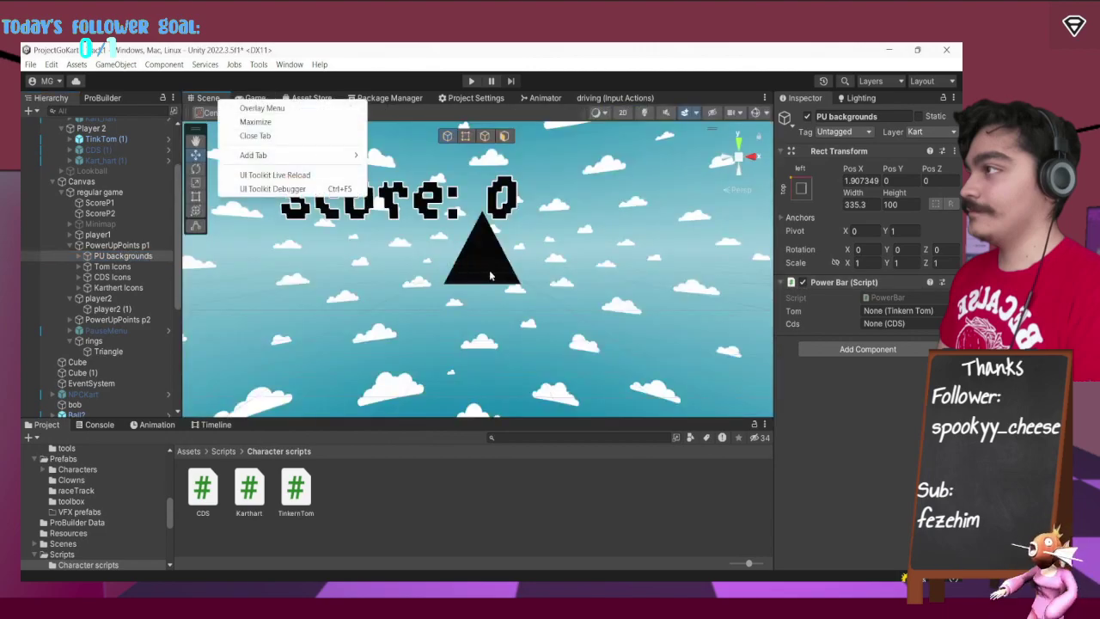
click(485, 253)
mouse_move(568, 228)
alt+mouse_down()
mouse_move(547, 185)
mouse_move(566, 230)
alt+mouse_up()
key(x)
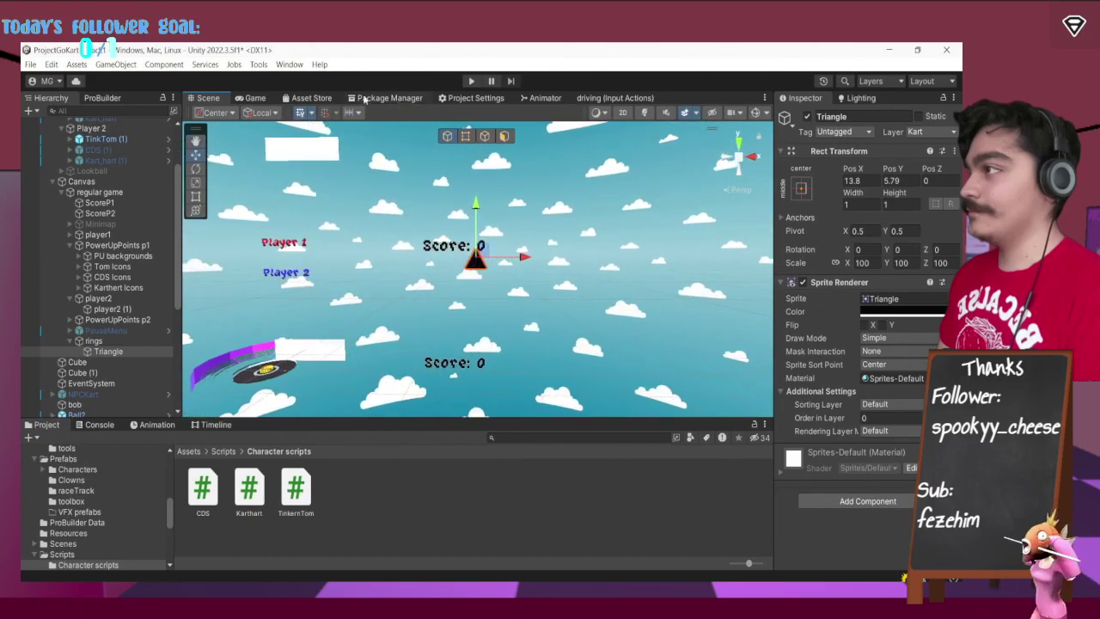
click(249, 98)
click(207, 98)
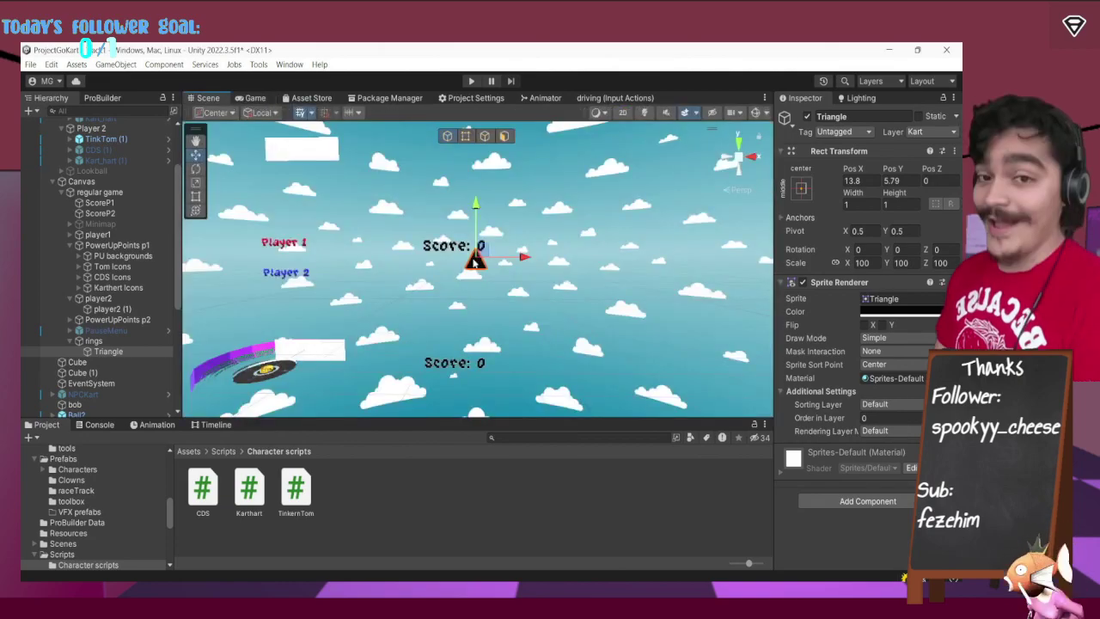
drag(483, 209, 479, 204)
click(256, 98)
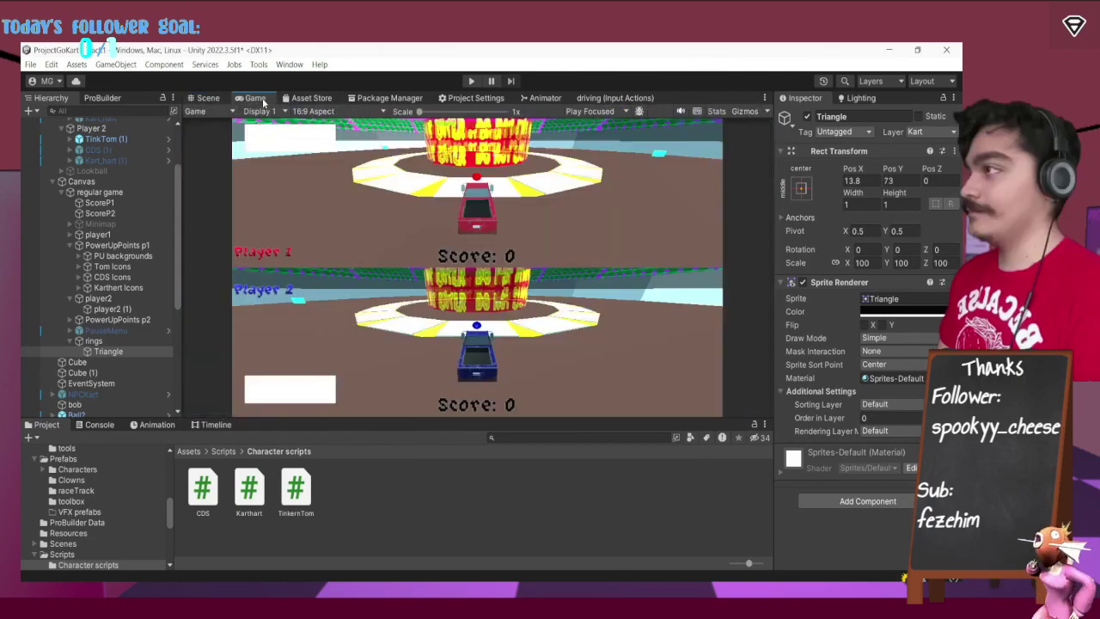
click(220, 99)
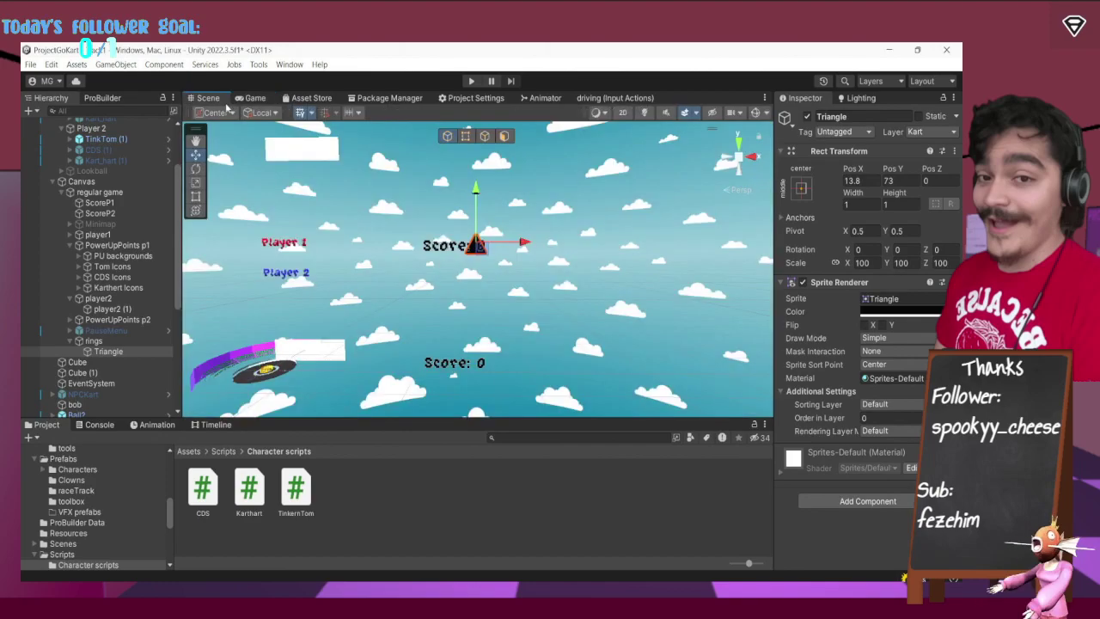
Try Visible Inside Mask and Visible Outside Mask as the triangle's Mask Interaction, reset it to None, and keep Sprite Sort Point at Center.
click(885, 352)
click(894, 380)
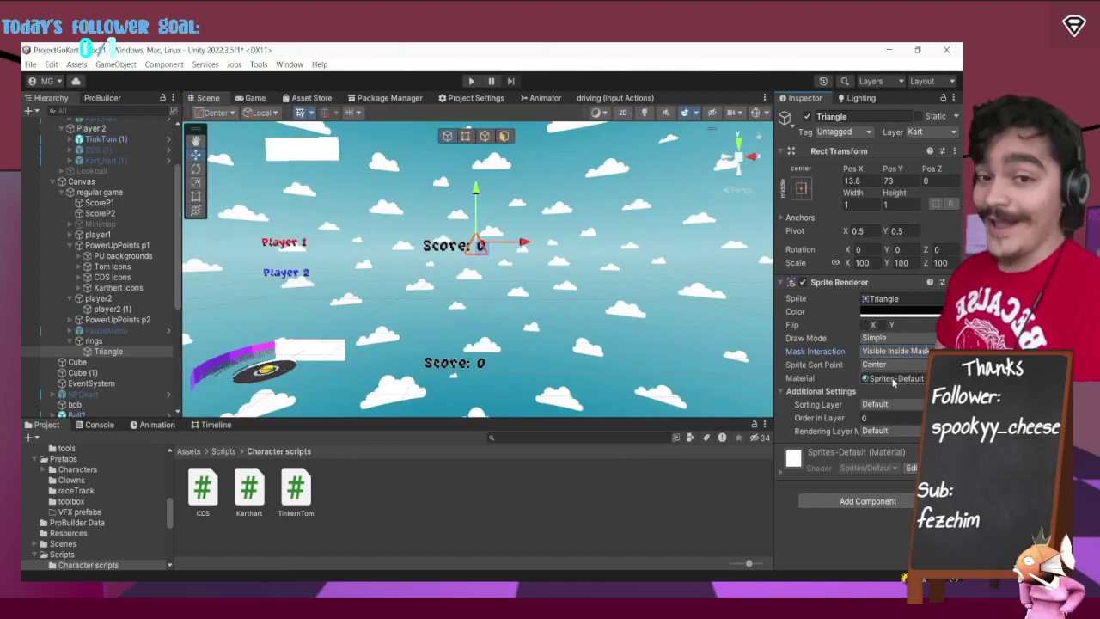
click(254, 98)
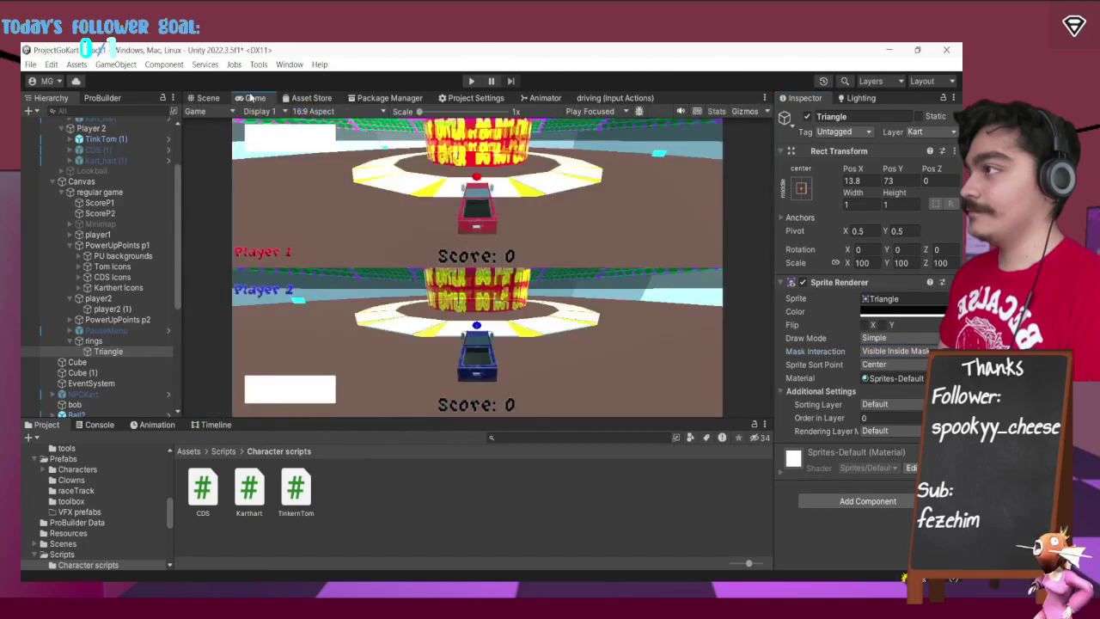
click(911, 352)
click(892, 380)
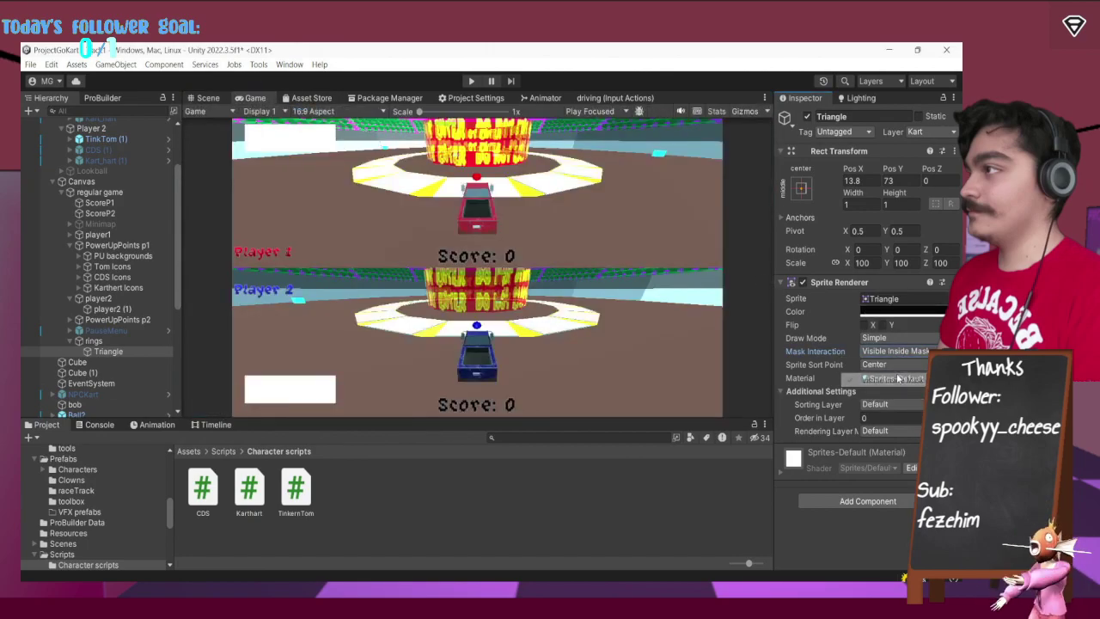
click(894, 352)
click(871, 366)
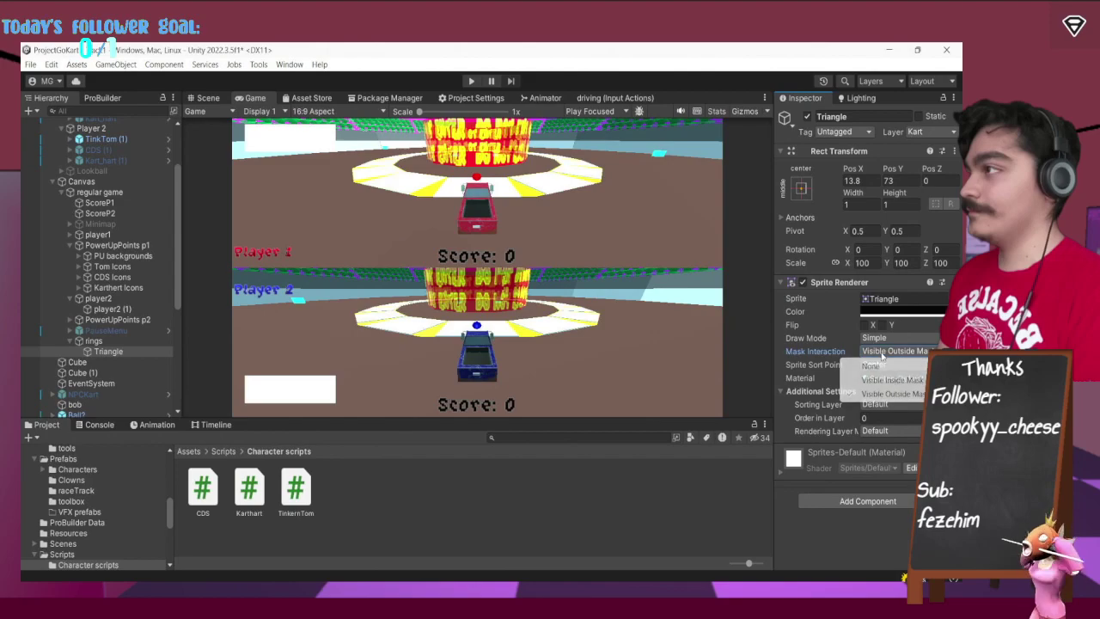
click(885, 365)
click(892, 379)
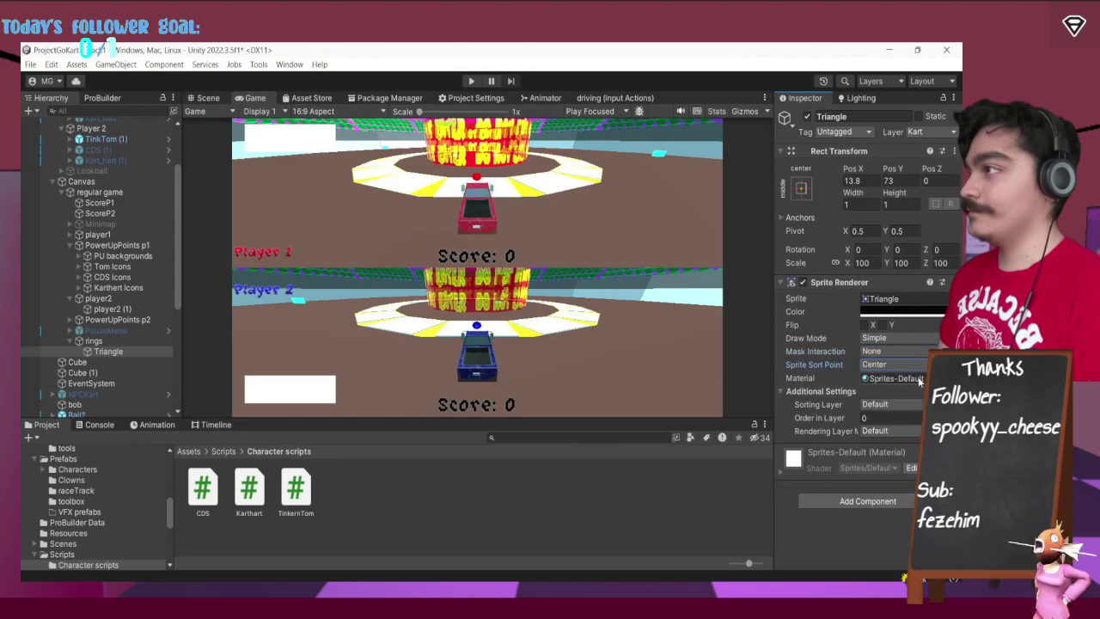
Assign the R1 material from the Matereal/teamColor folder to the triangle's Sprite Renderer.
click(911, 380)
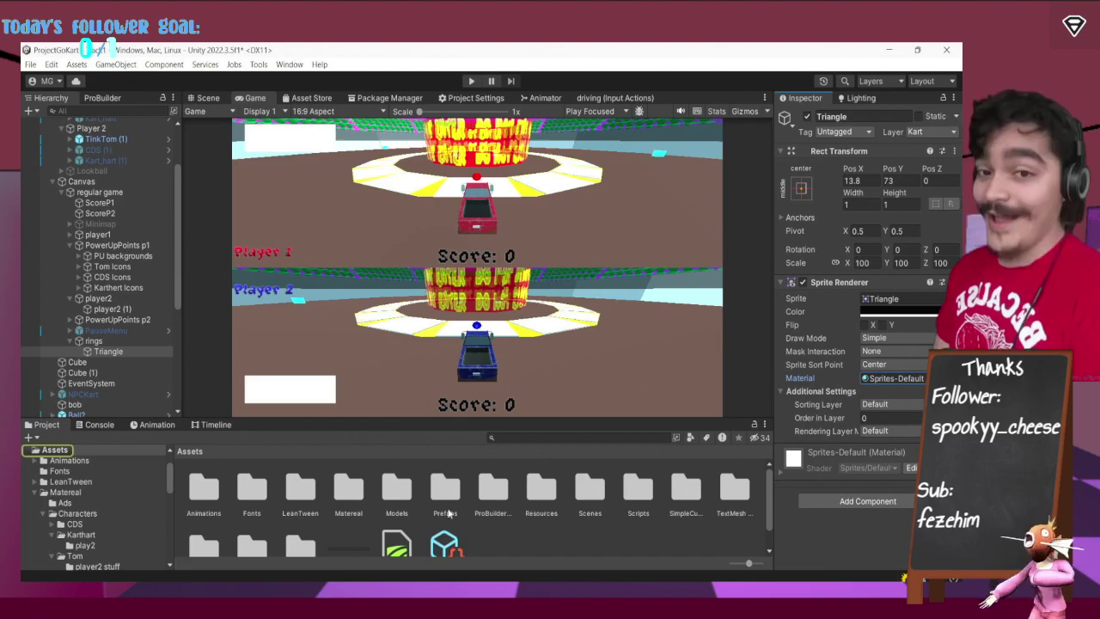
click(349, 492)
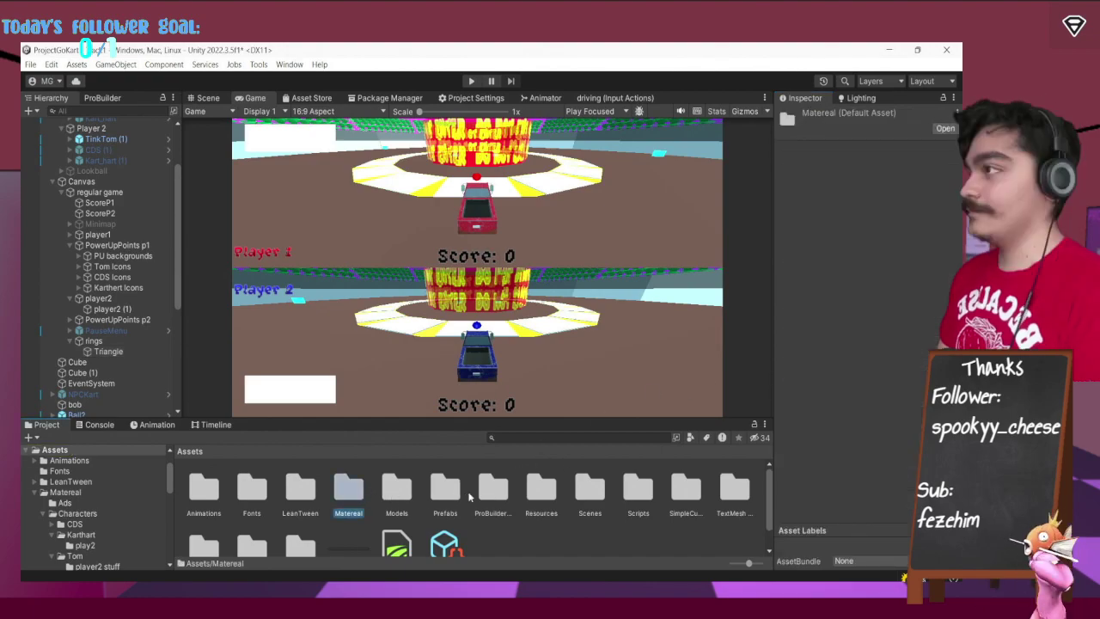
double_click(355, 491)
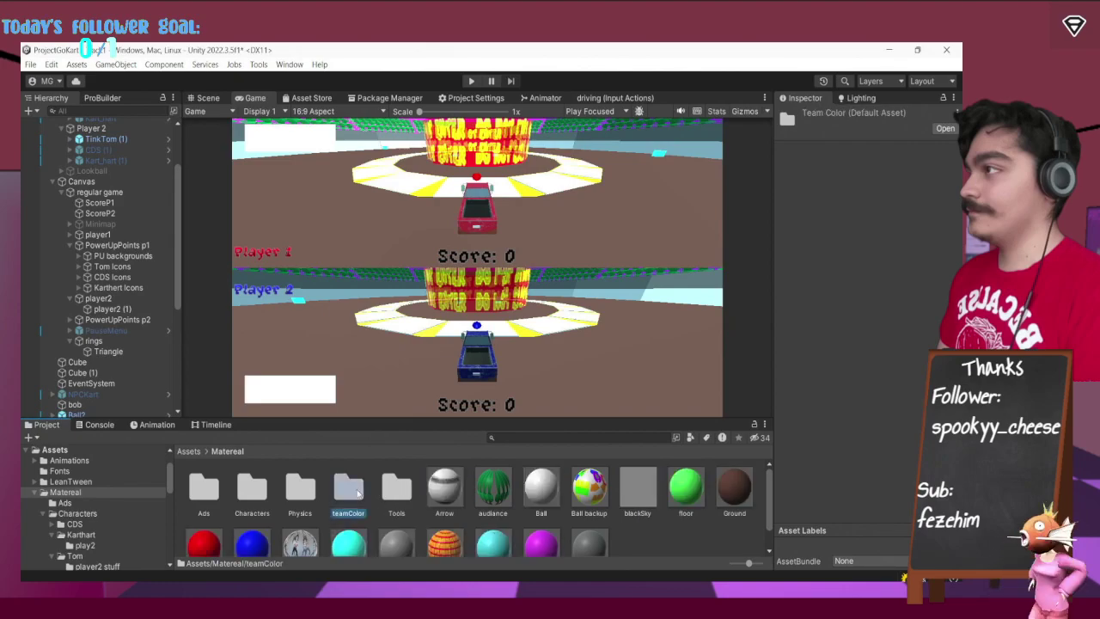
double_click(349, 488)
scroll(516, 516, down, 1)
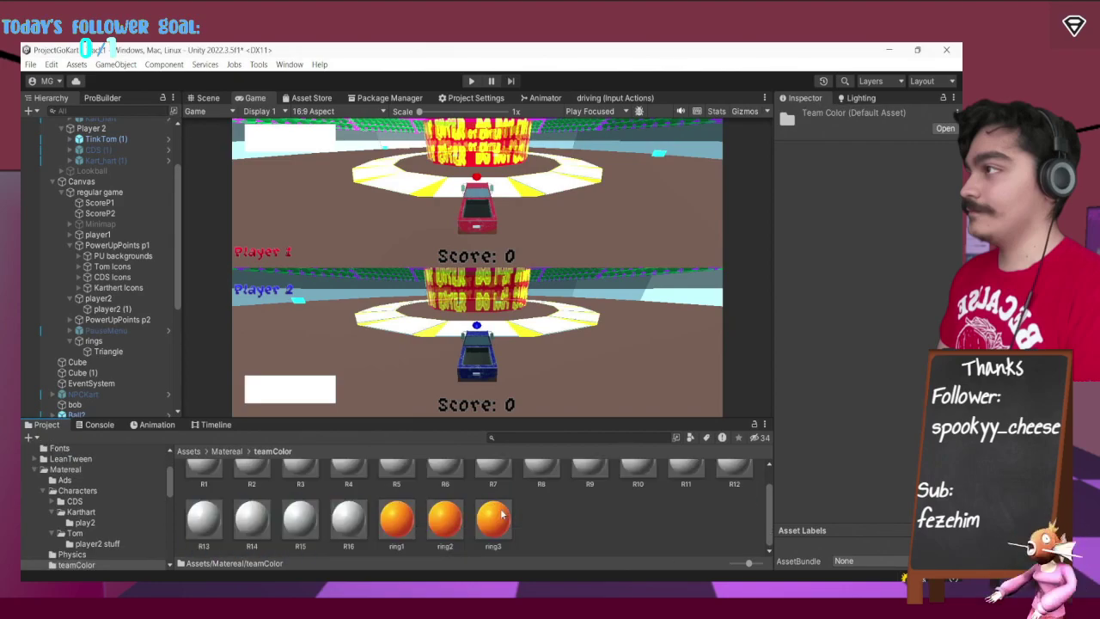
scroll(507, 516, up, 1)
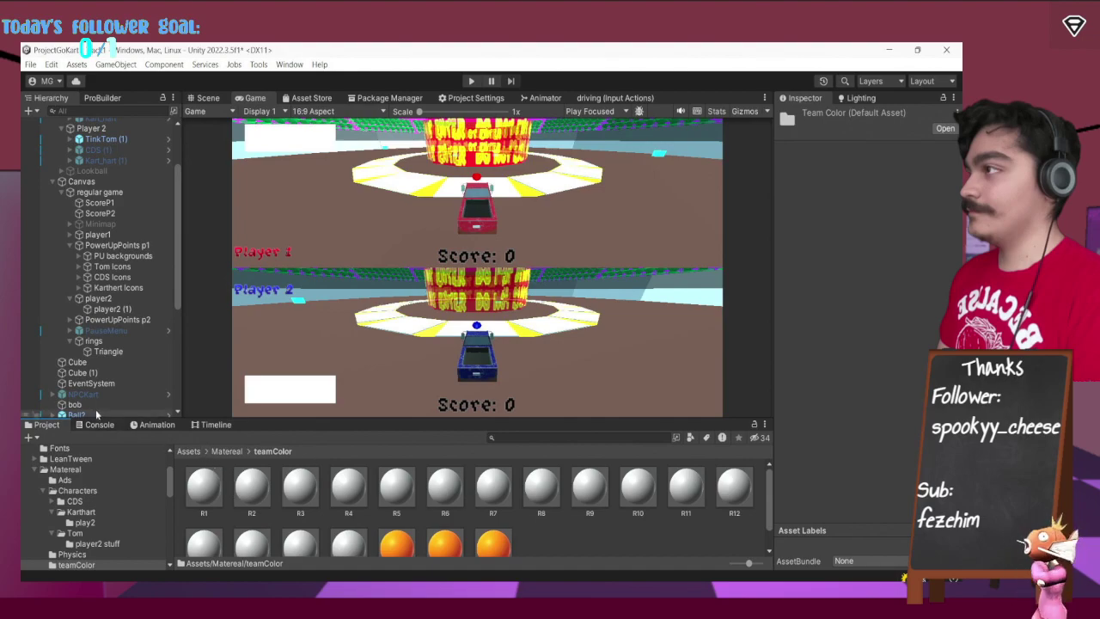
click(109, 352)
drag(210, 492, 894, 379)
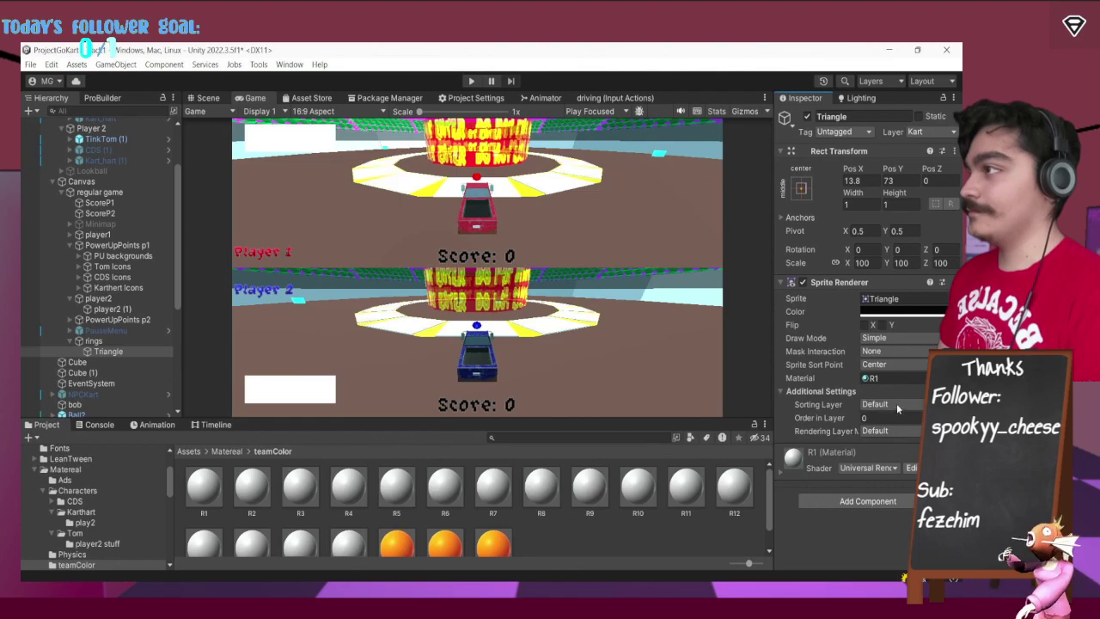
Set the triangle's Rendering Layer Mask to Everything.
click(885, 431)
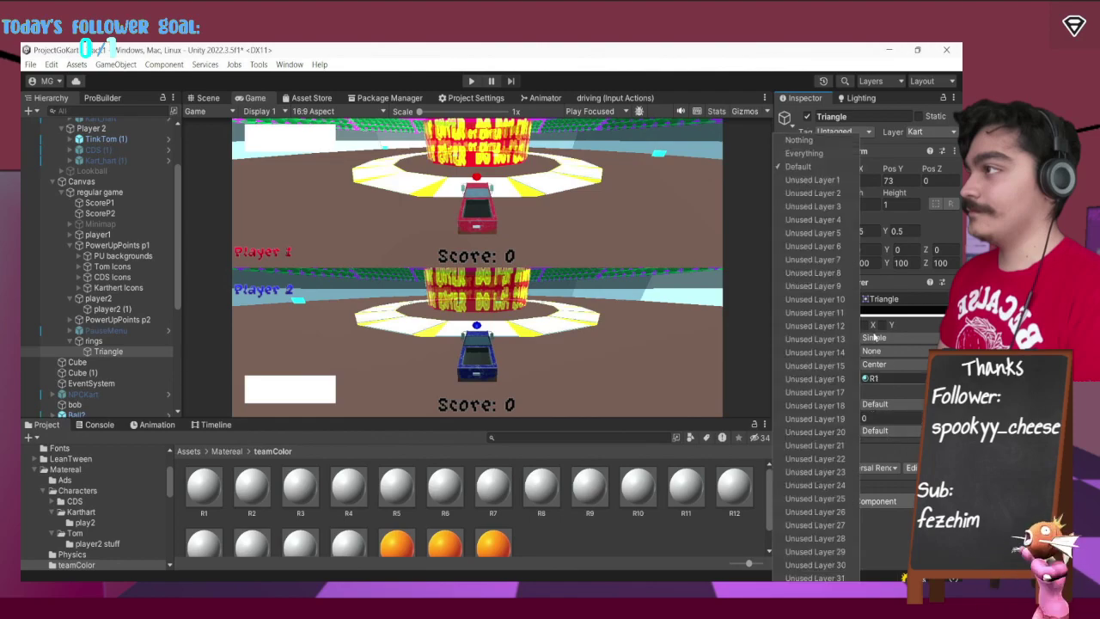
click(814, 154)
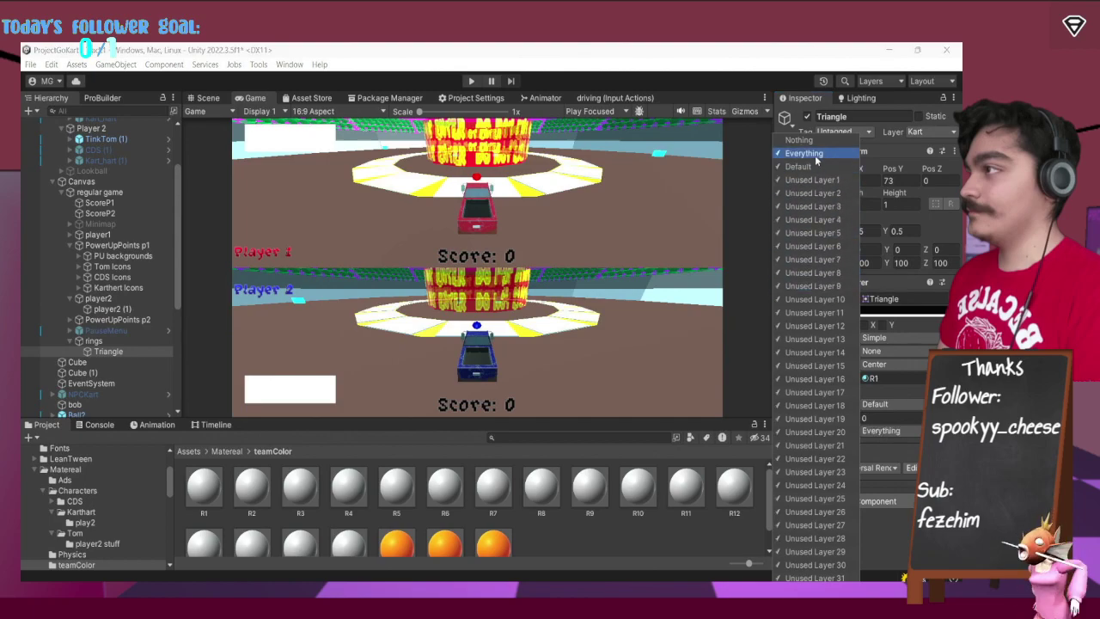
click(890, 450)
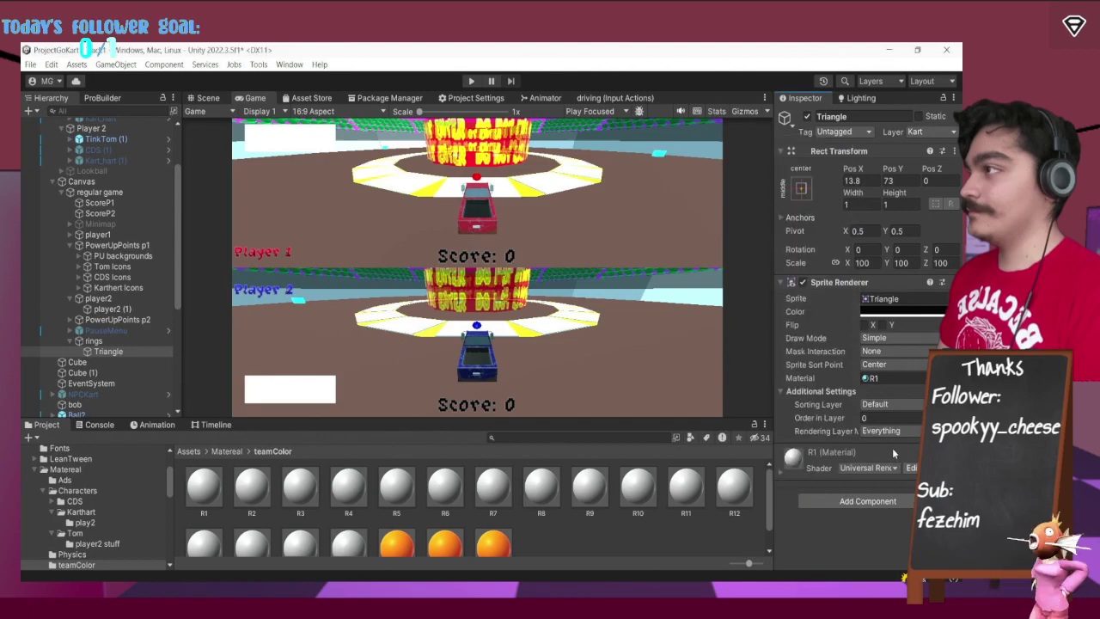
click(827, 464)
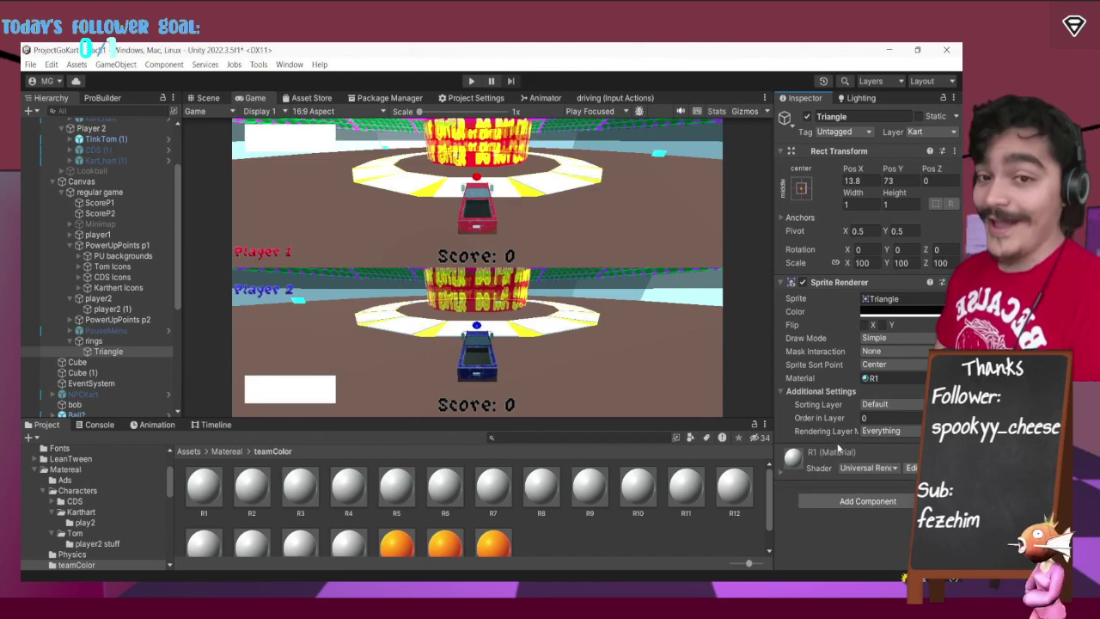
Open the Tags & Layers settings from the triangle's Sorting Layer and review the sorting layers and user layers.
click(893, 404)
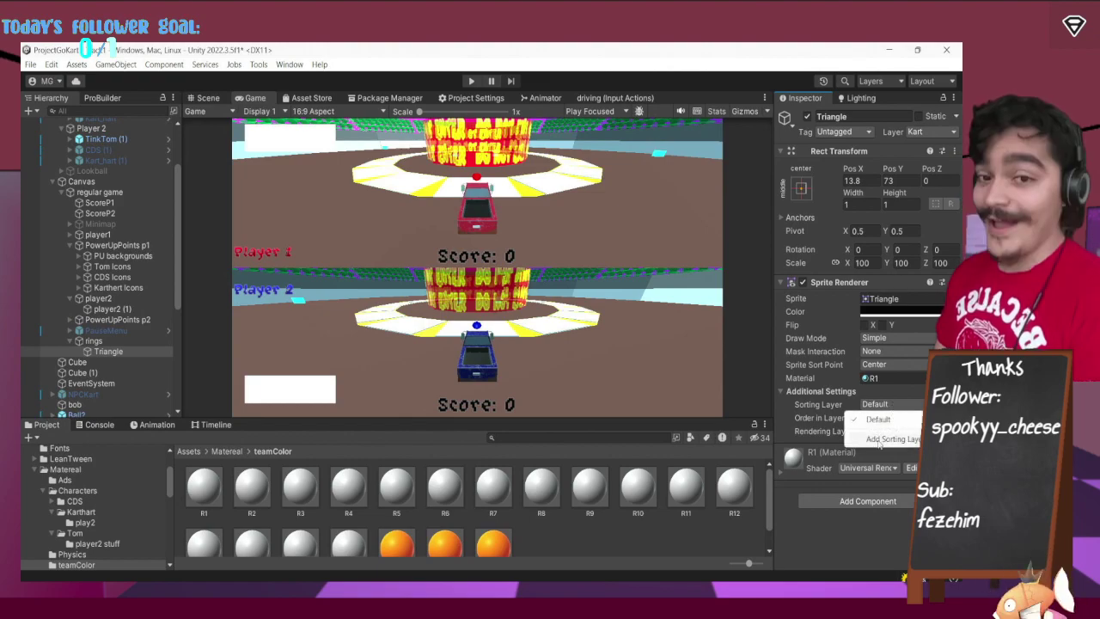
click(879, 443)
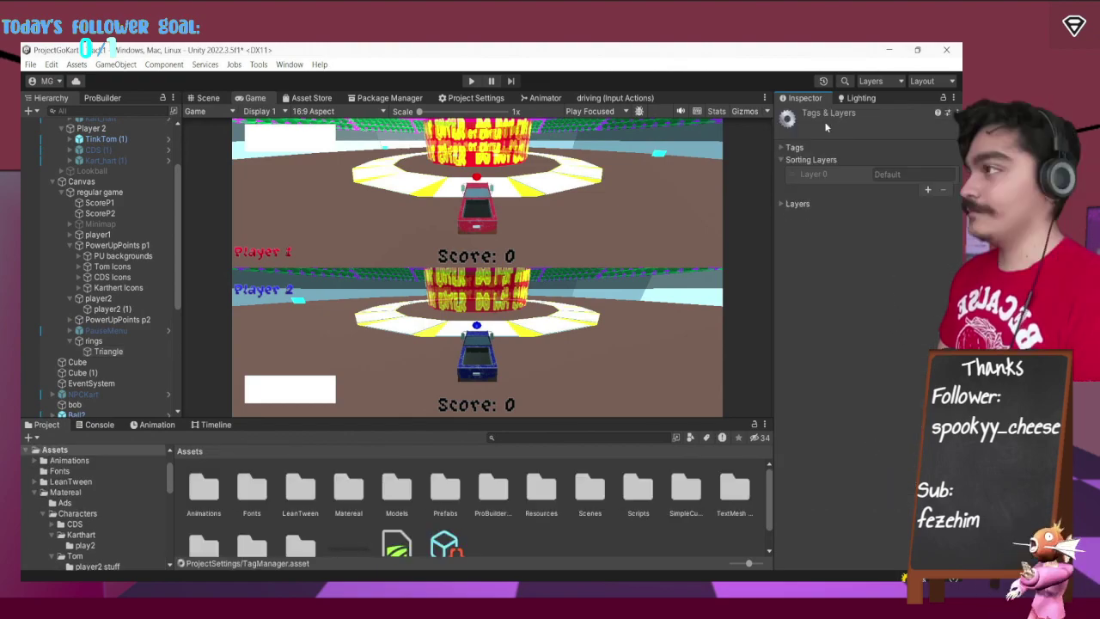
click(789, 204)
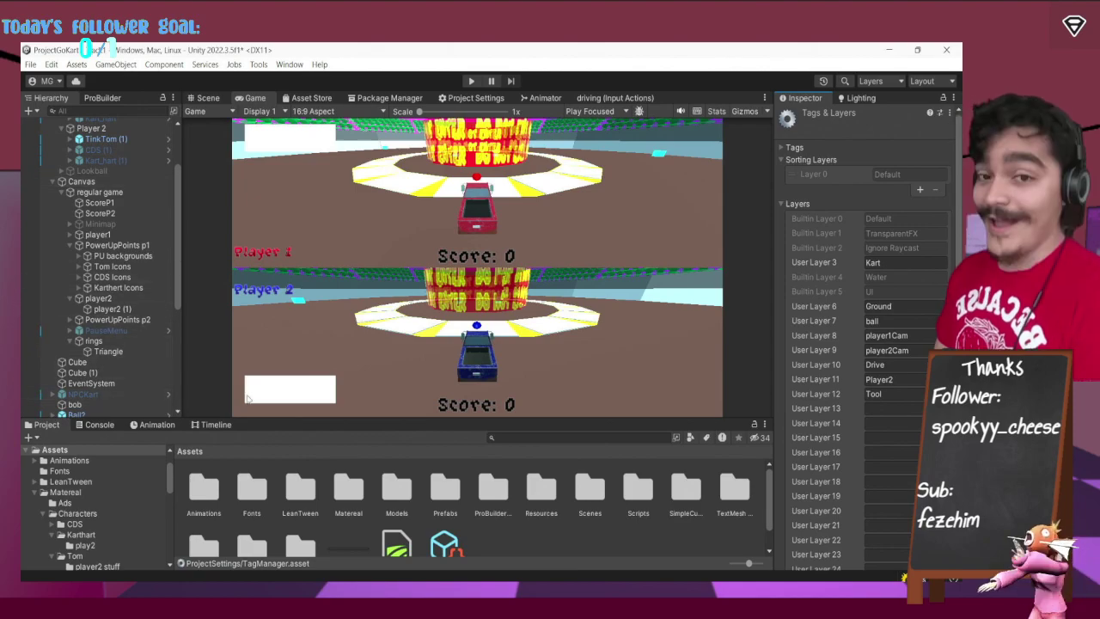
Delete the Triangle object from the rings group.
click(108, 351)
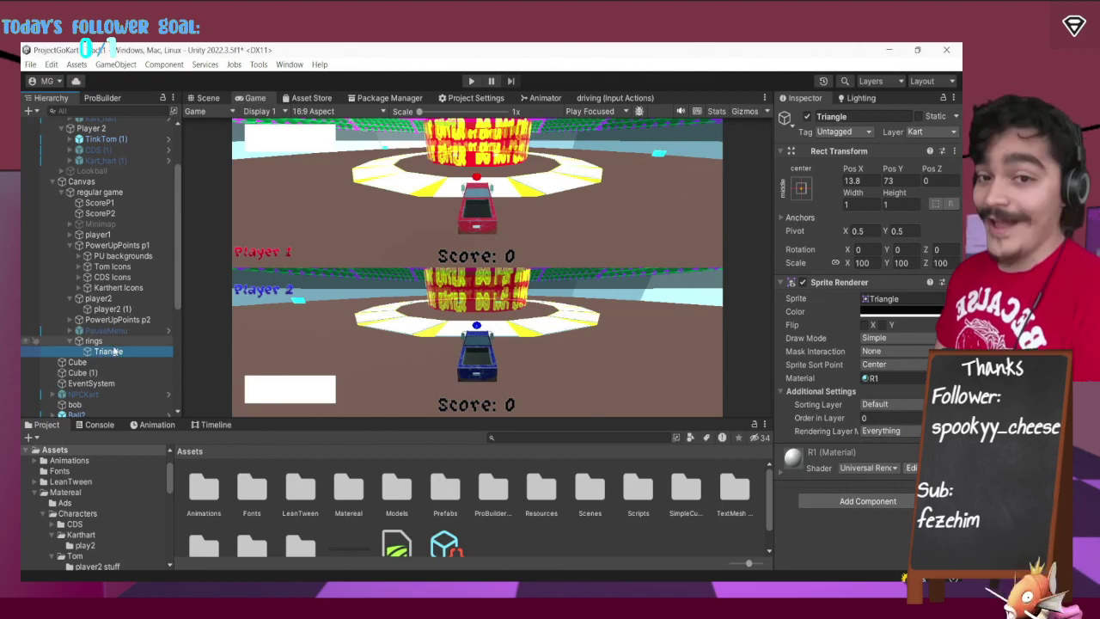
scroll(112, 349, up, 3)
key(Delete)
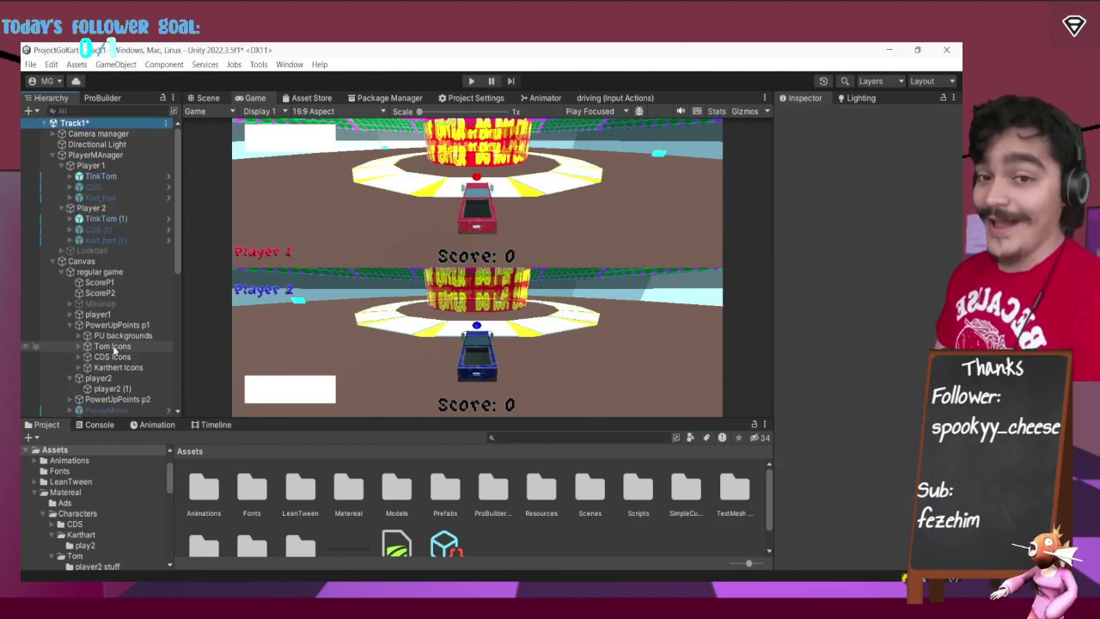
scroll(113, 348, down, 5)
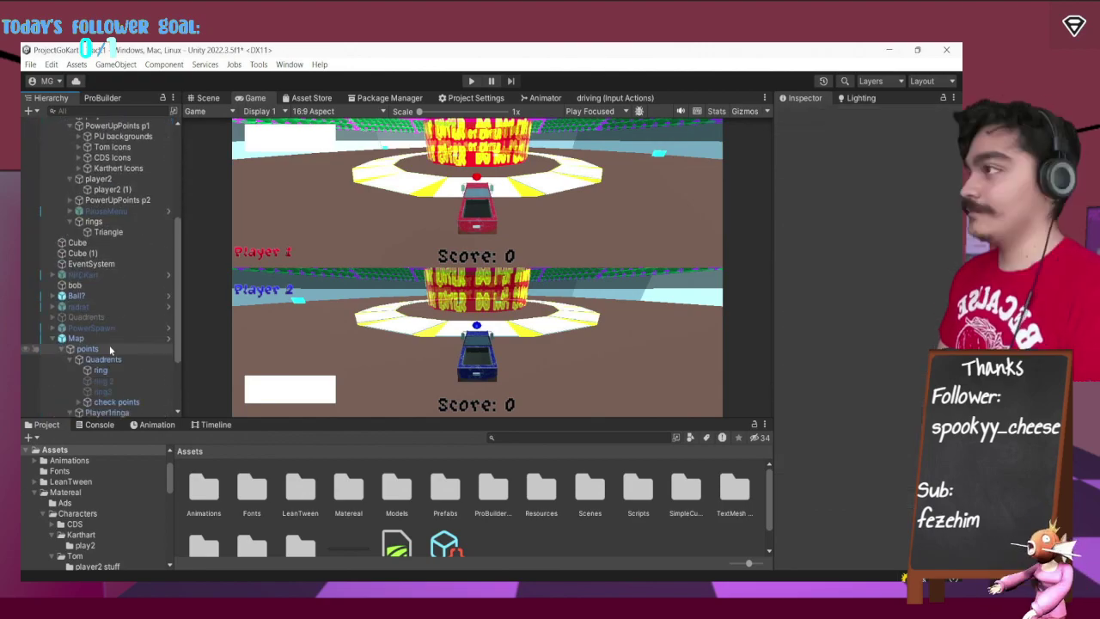
click(109, 232)
key(Delete)
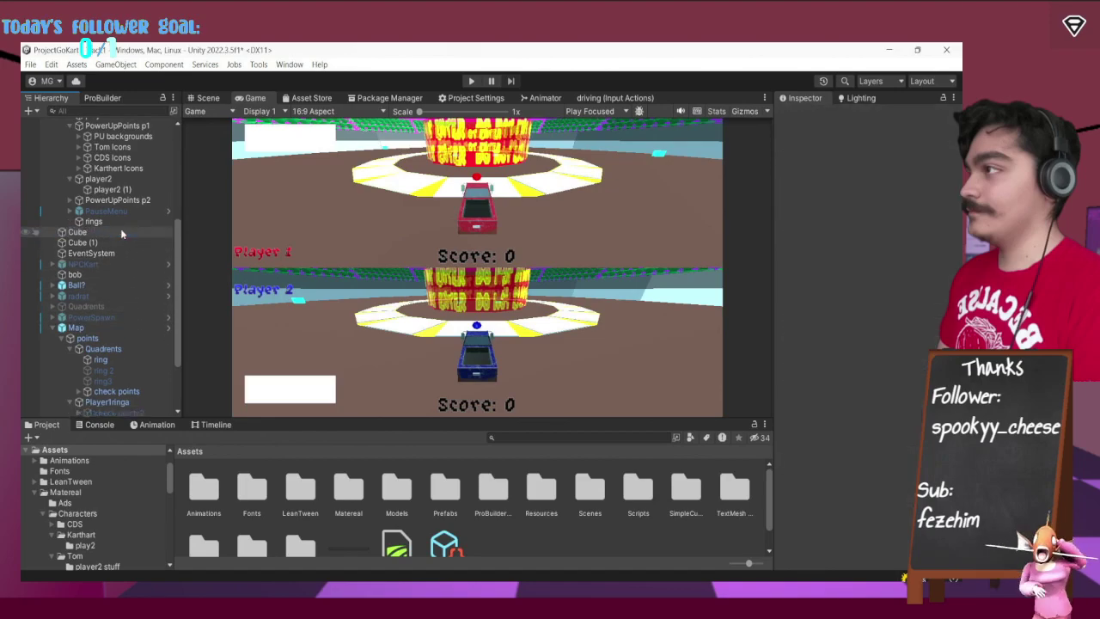
Duplicate the Image under player 1's PU backgrounds and move the copy into the rings group.
scroll(122, 234, up, 3)
click(120, 216)
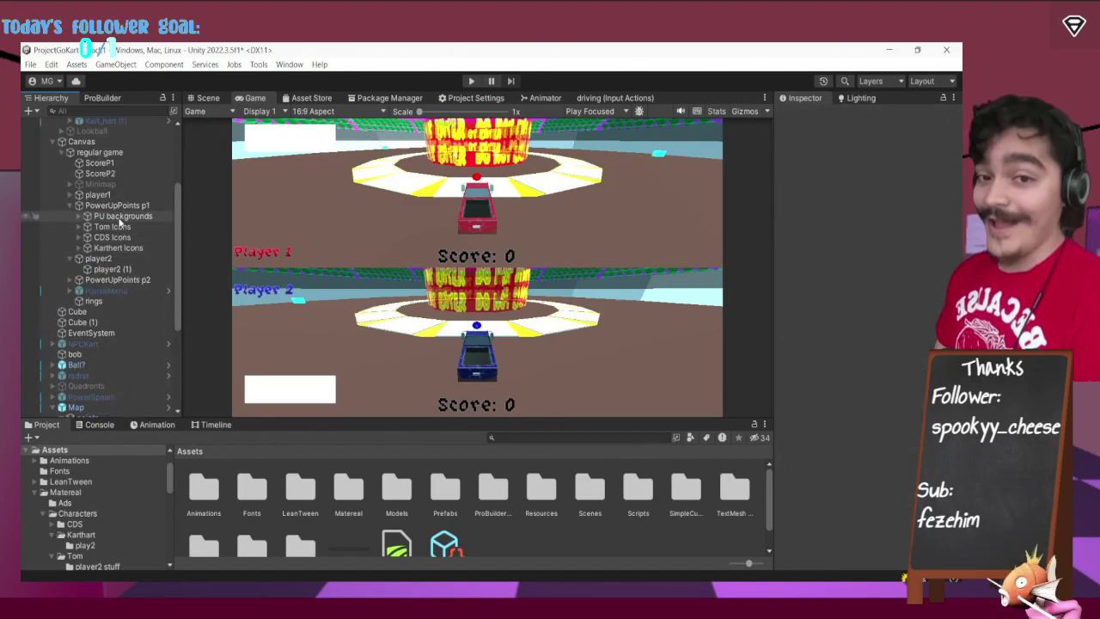
click(77, 217)
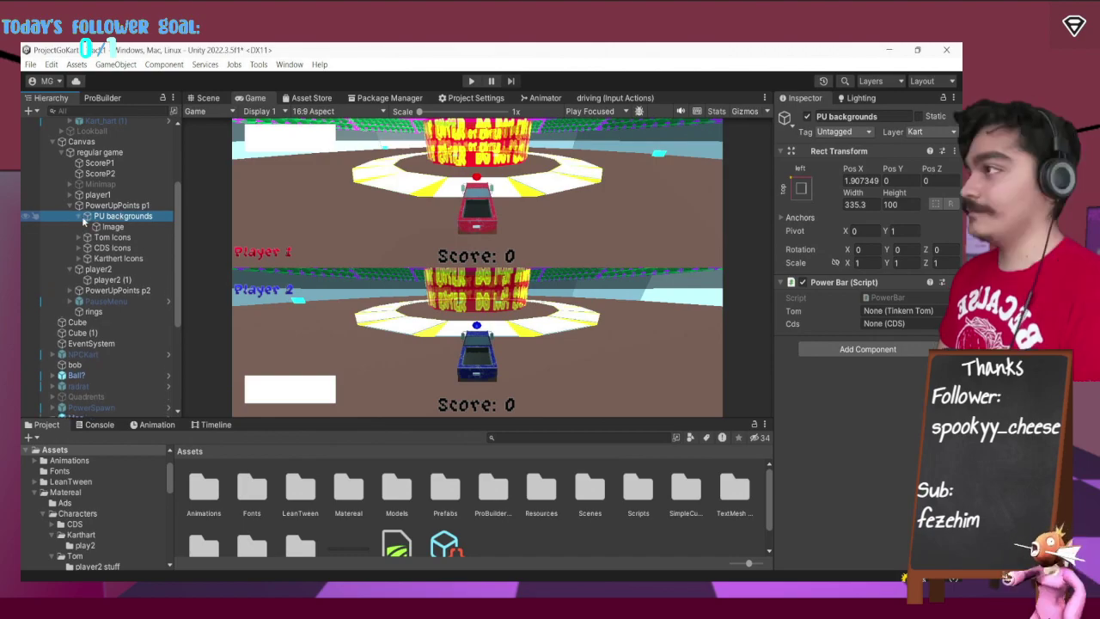
click(108, 227)
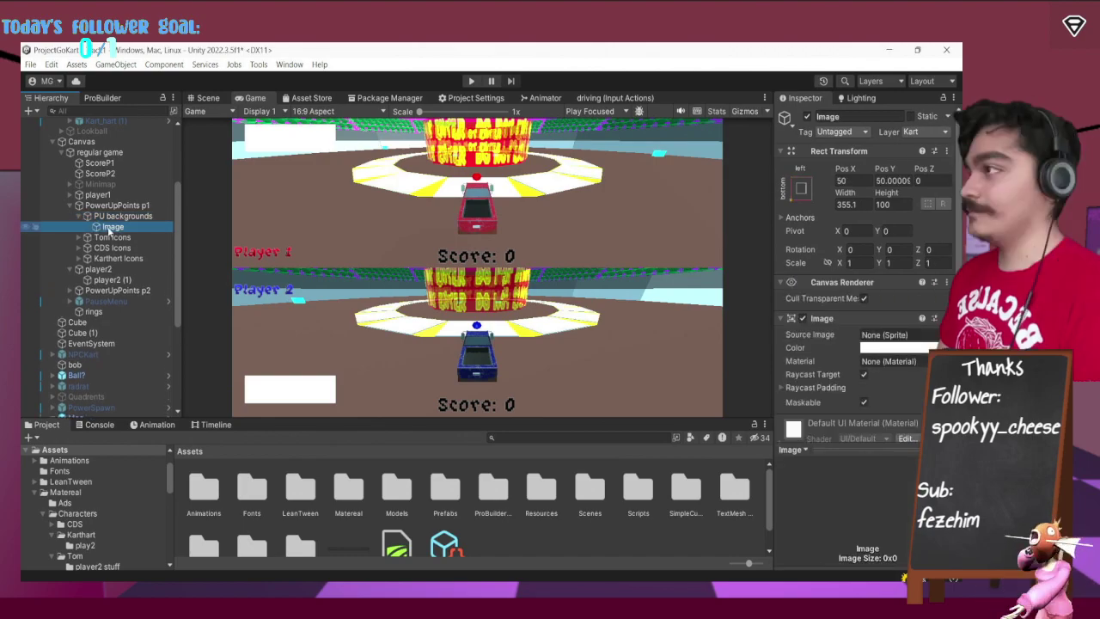
right_click(113, 227)
click(142, 155)
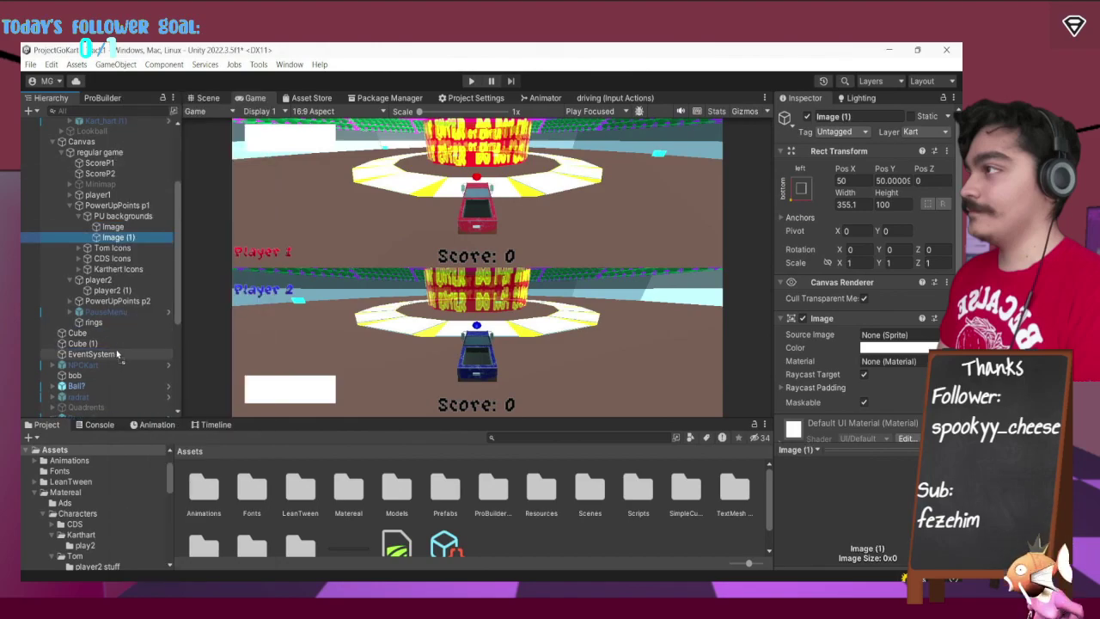
drag(114, 330, 113, 324)
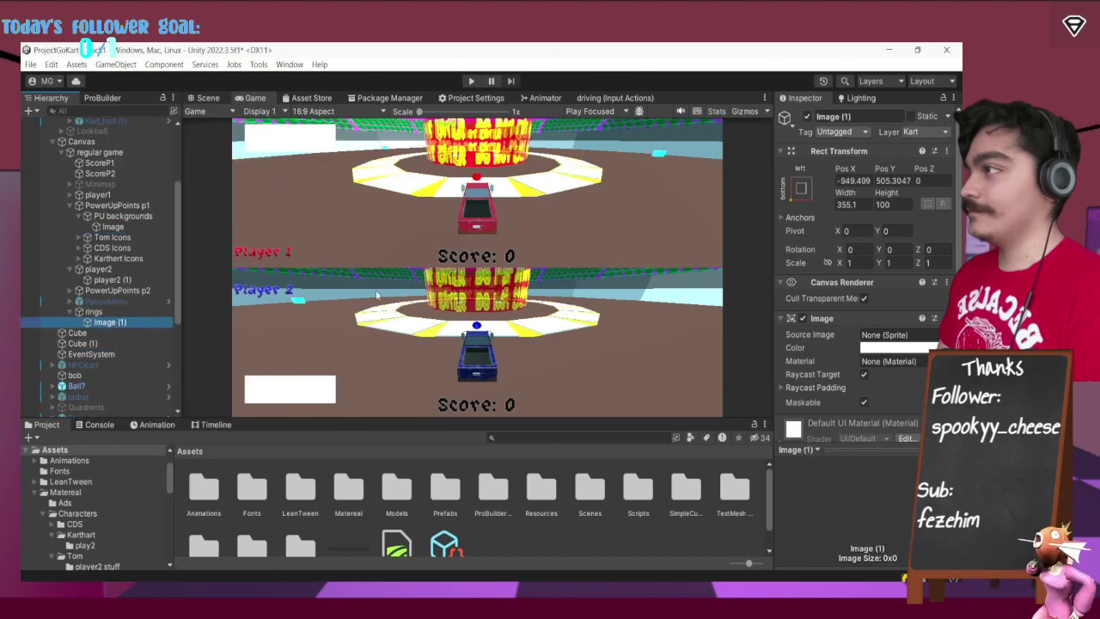
Shift the copied rings image to Pos X -911.48 and set its Source Image to ClownCar_Zoom_Icon.
mouse_move(862, 165)
mouse_down()
mouse_move(877, 220)
mouse_move(868, 185)
mouse_up()
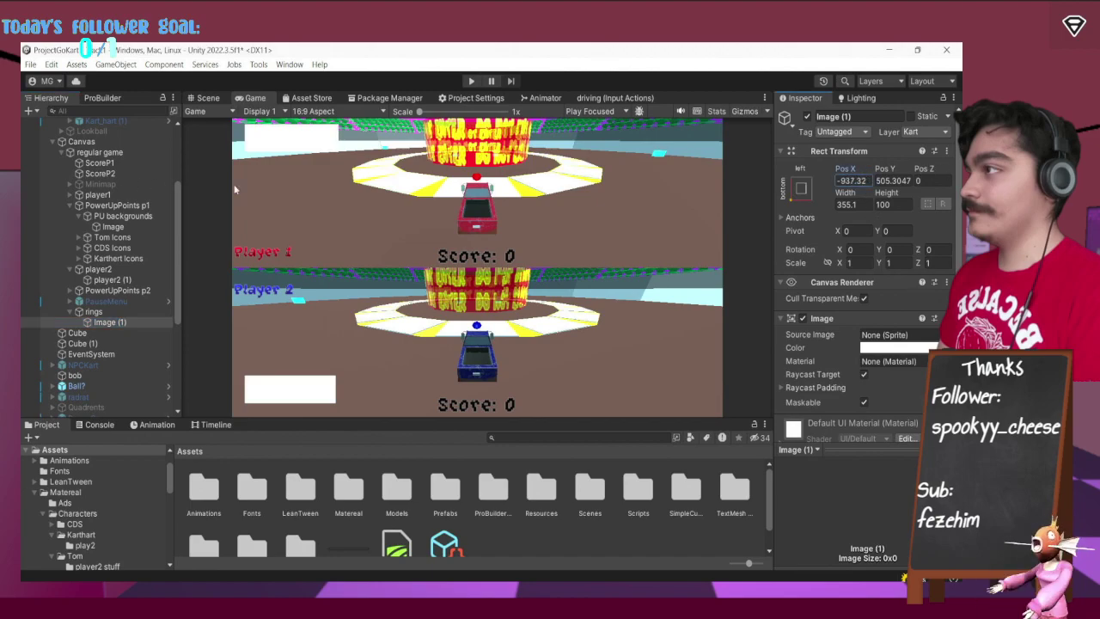
drag(235, 190, 695, 243)
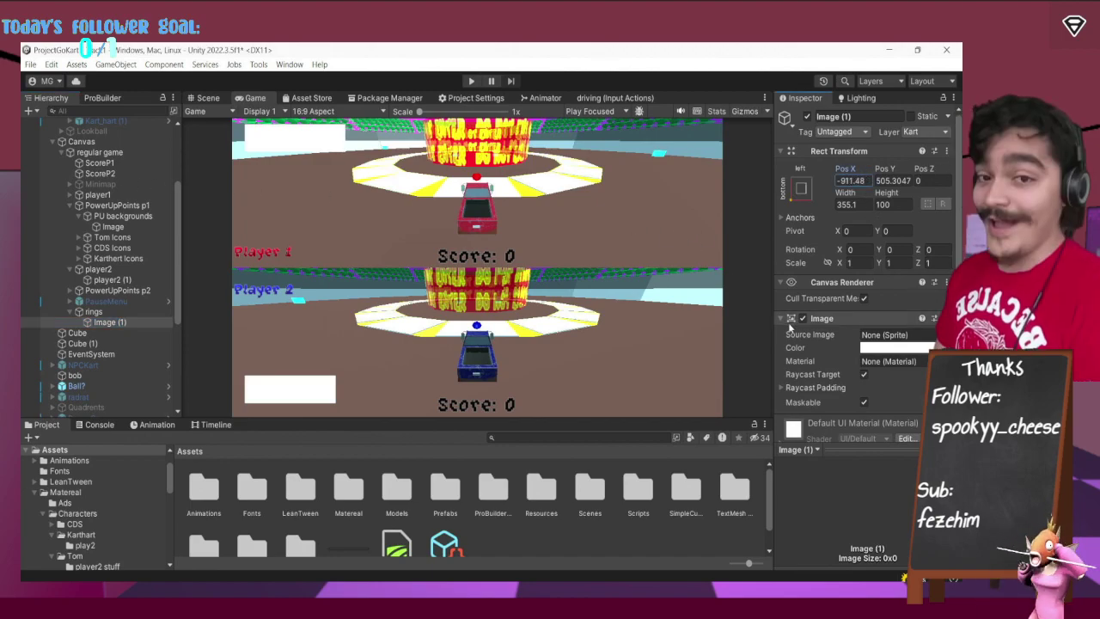
scroll(877, 338, down, 2)
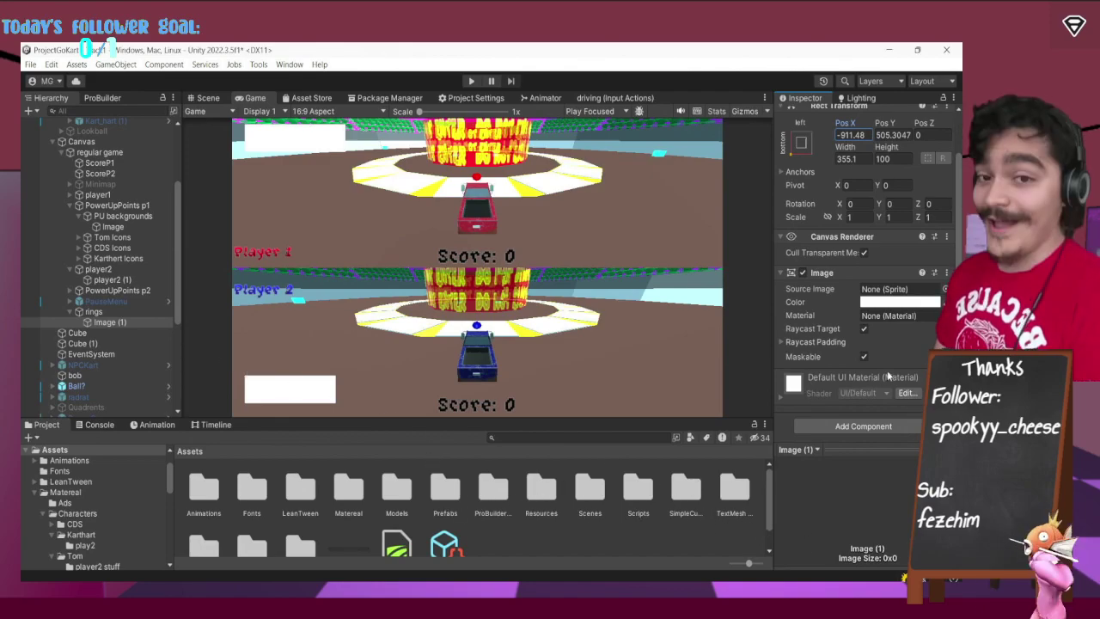
click(944, 288)
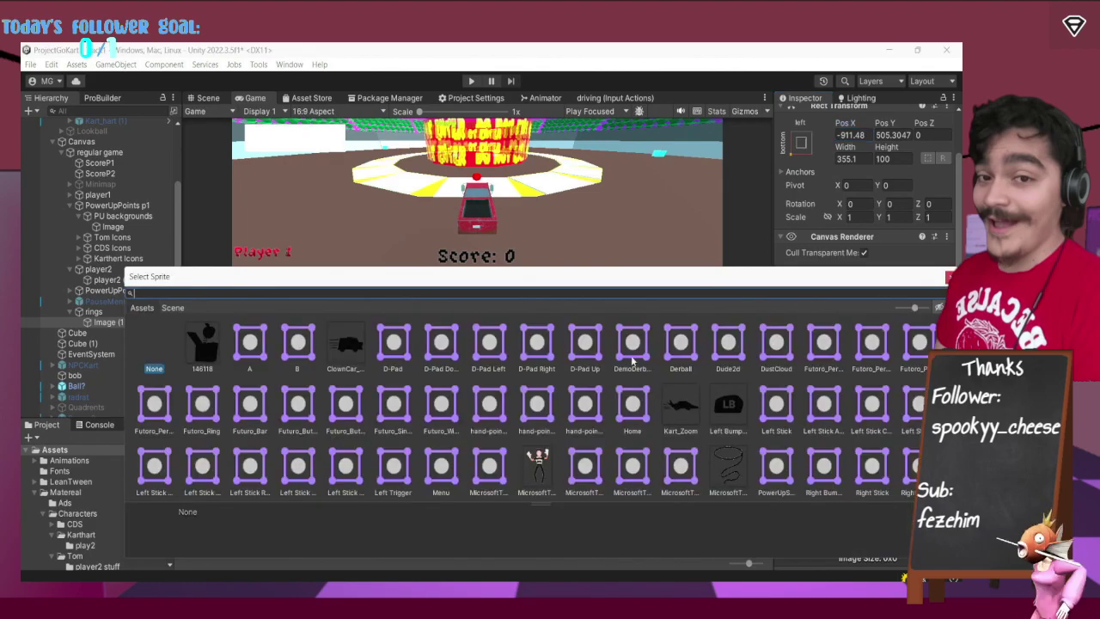
click(353, 344)
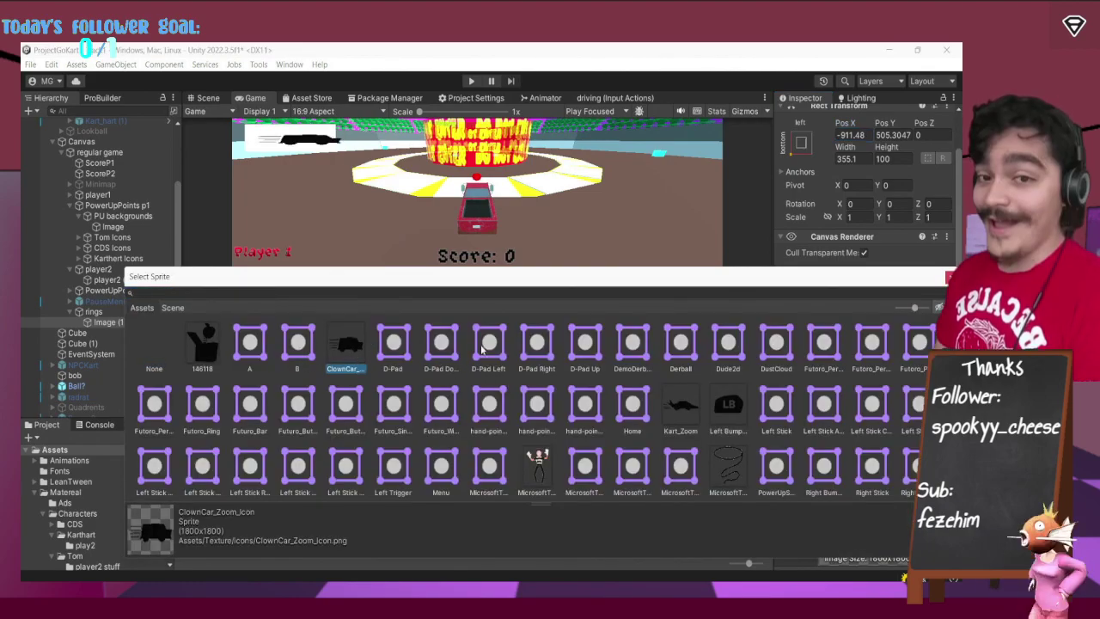
double_click(353, 344)
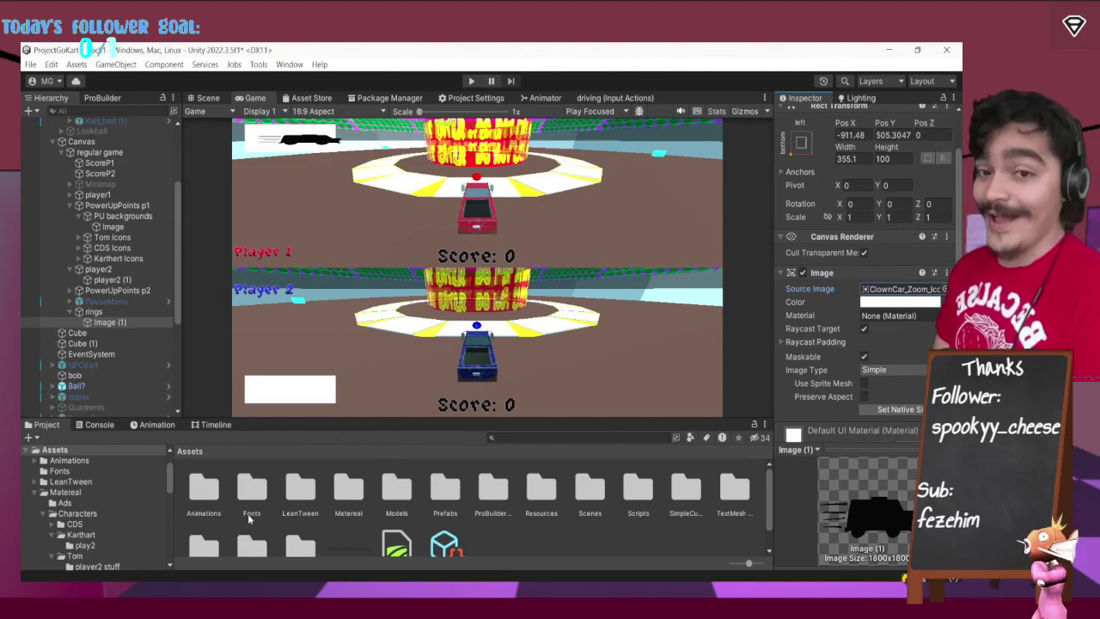
Assign the R1 material from the Matereal/teamColor folder to the rings image.
click(352, 490)
double_click(350, 490)
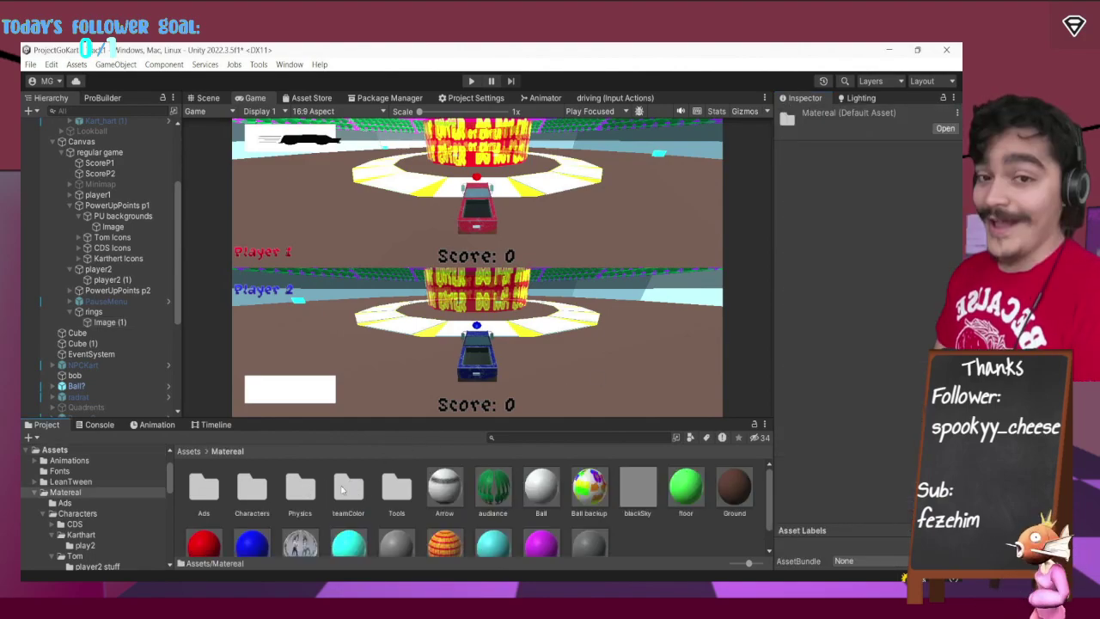
double_click(343, 489)
click(110, 321)
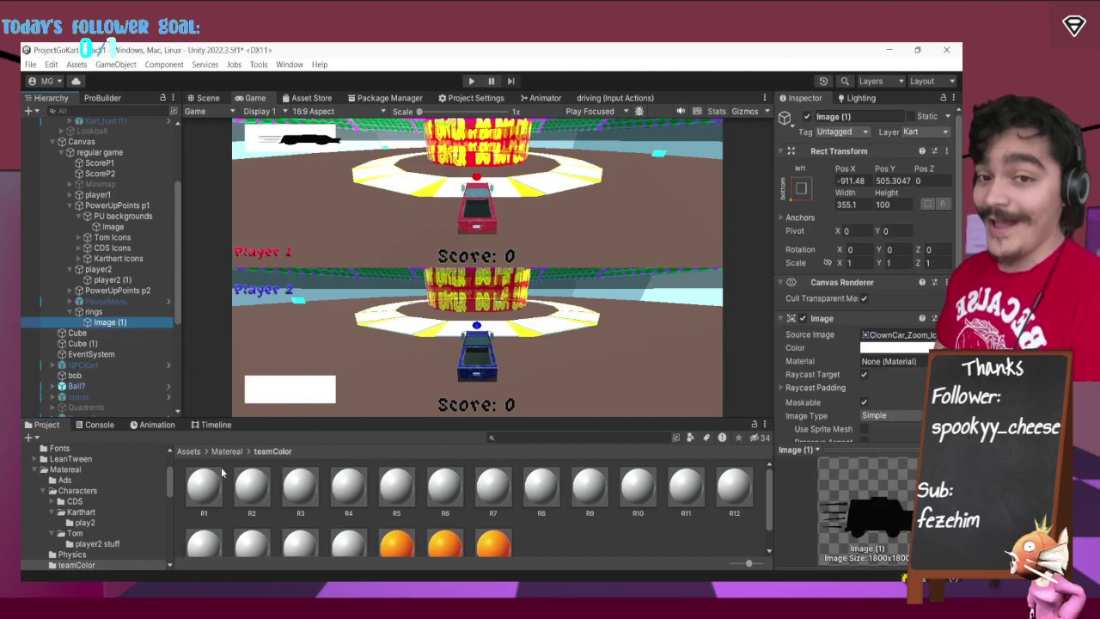
drag(222, 472, 889, 362)
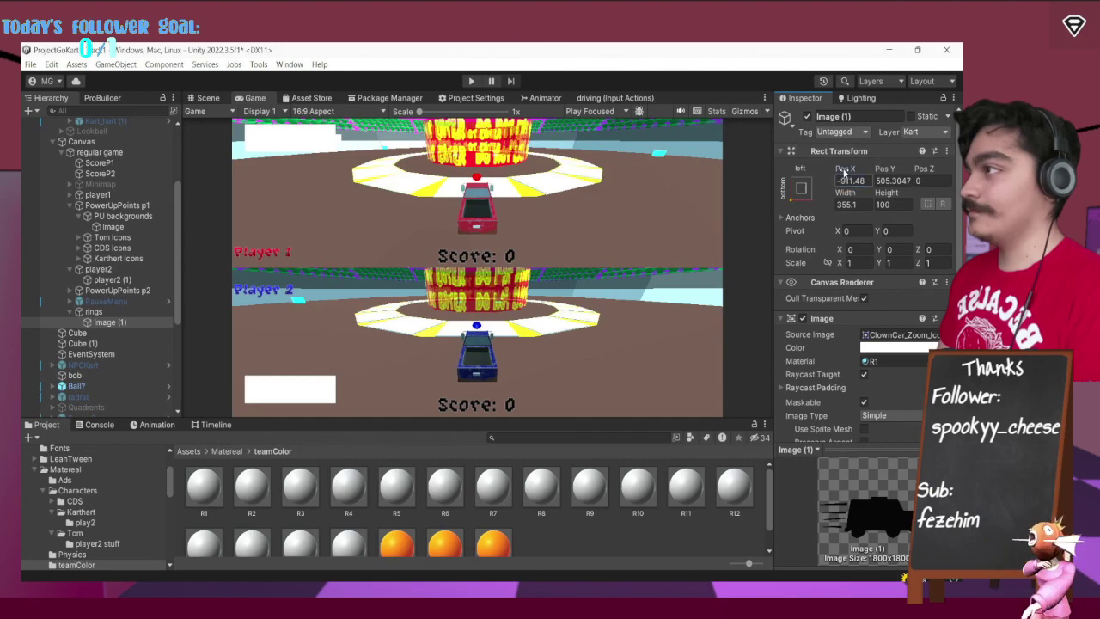
Move the rings image to Pos X 528.1 and increase its height to 179.
drag(845, 170, 872, 262)
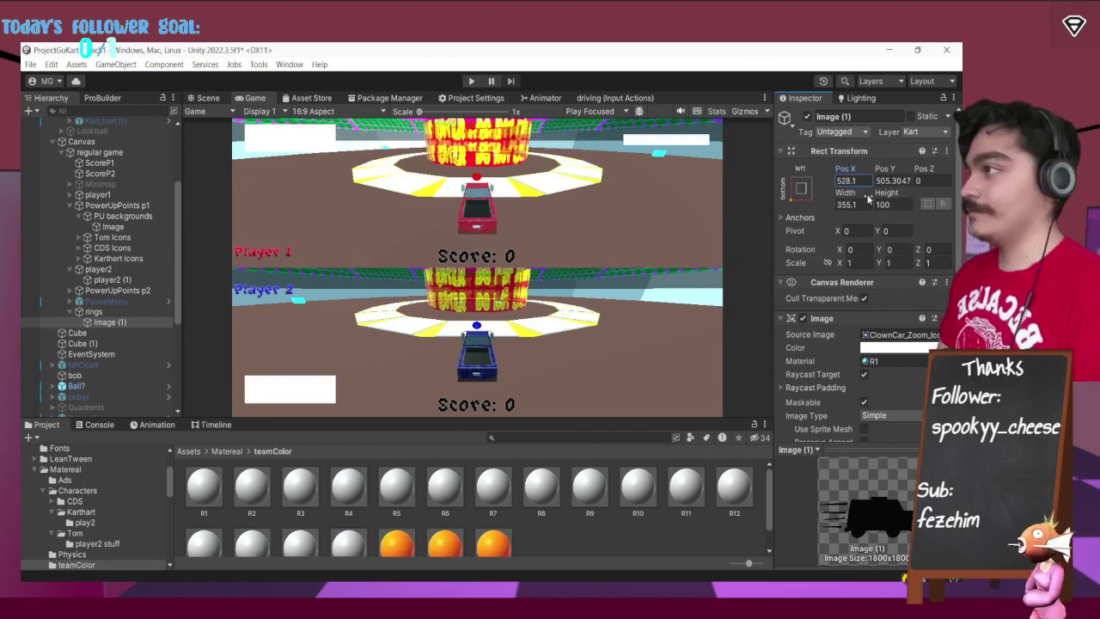
click(887, 198)
drag(887, 193, 934, 177)
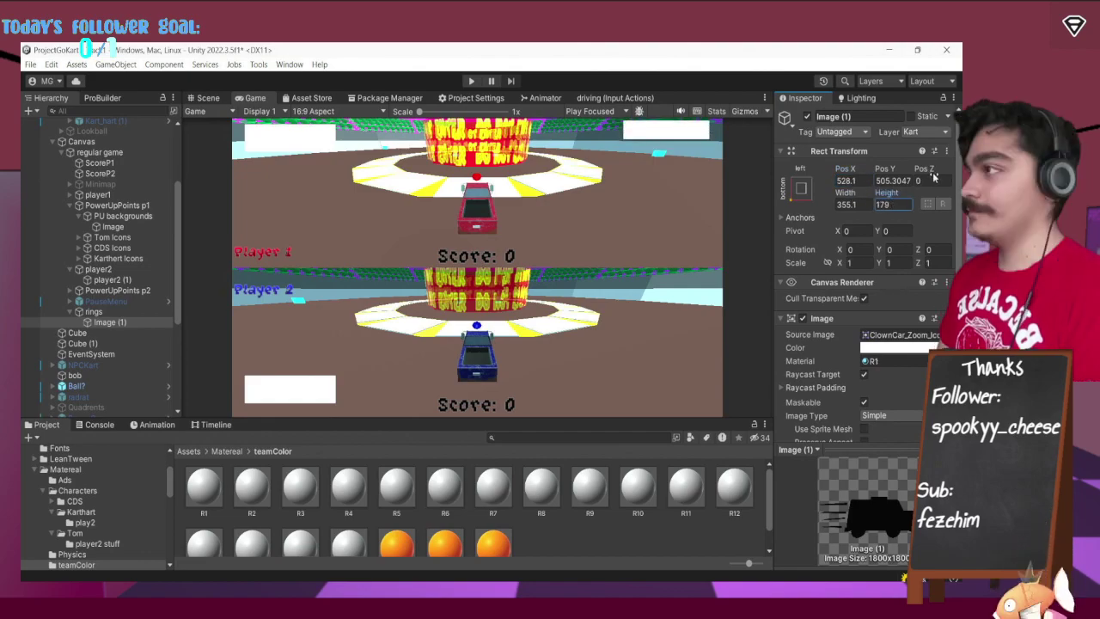
Set both the height and the width of the rings image to 1.
click(892, 205)
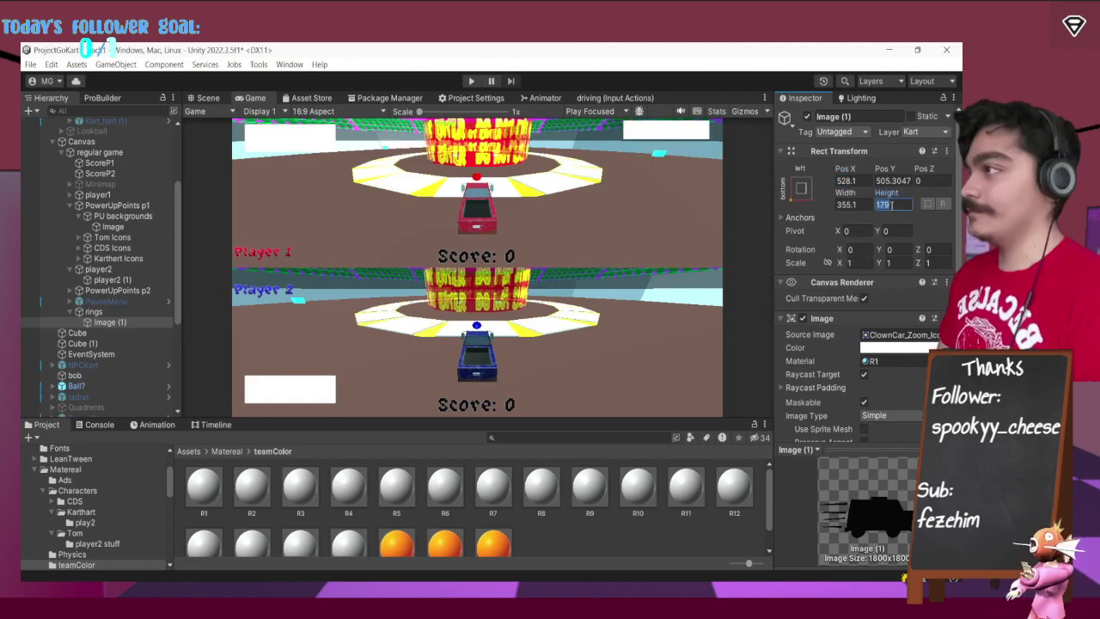
text(2)
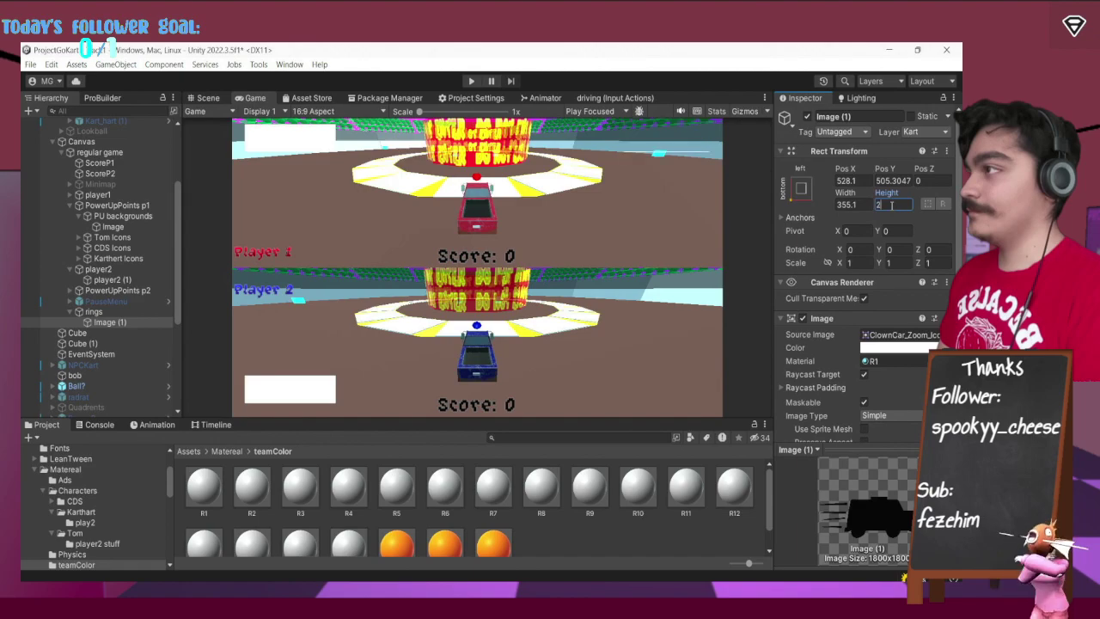
key(BackSpace)
text(1)
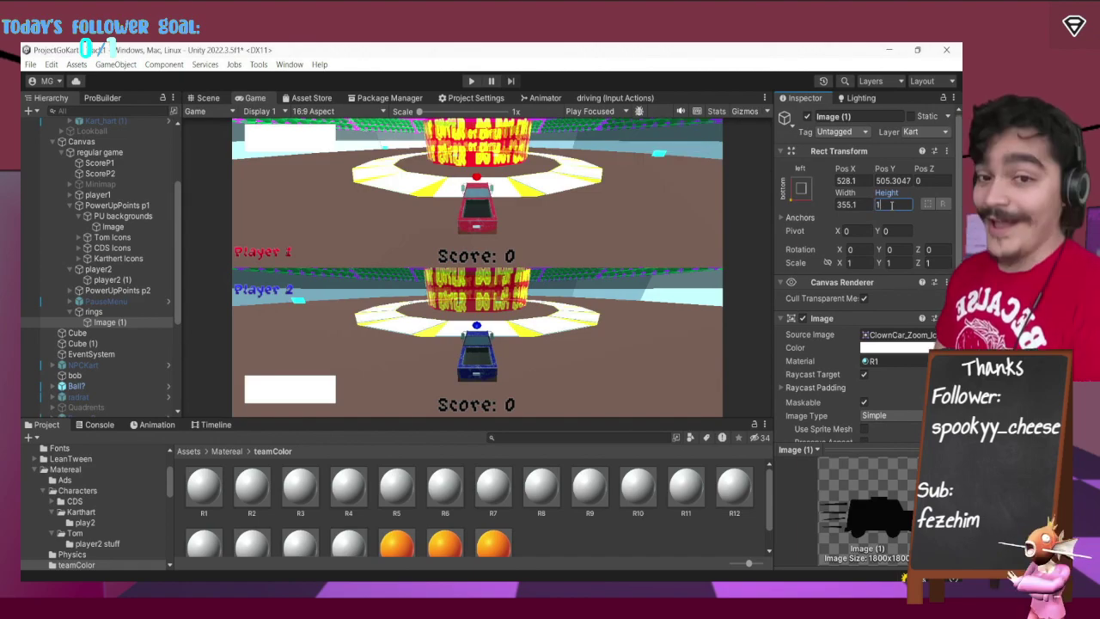
click(841, 204)
text(1)
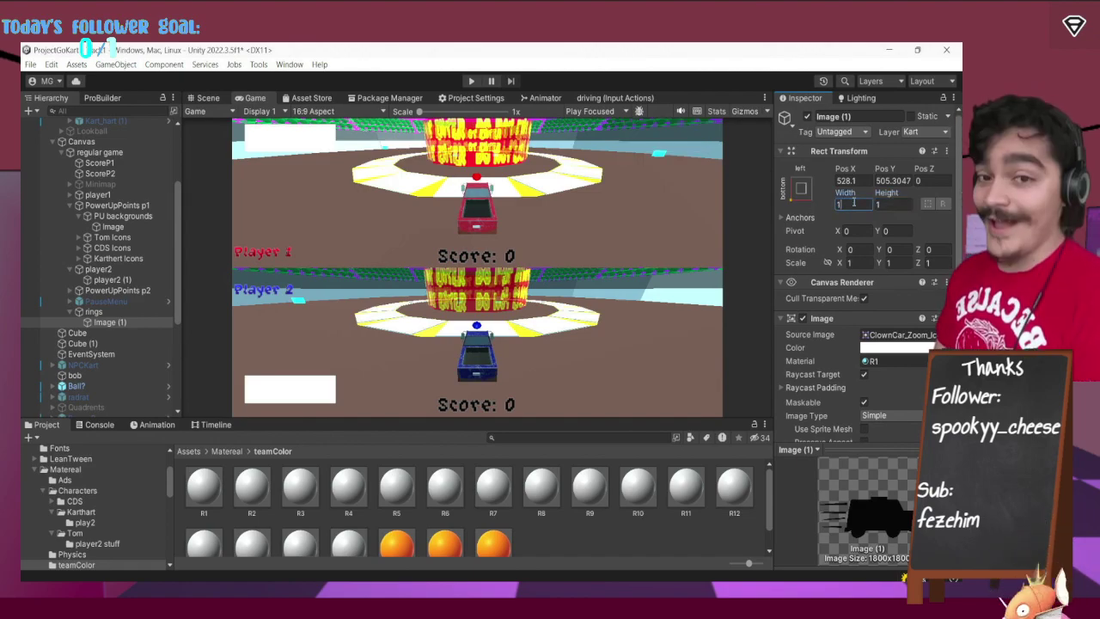
Set the rings image's Pos X and Pos Y to 0.
click(848, 180)
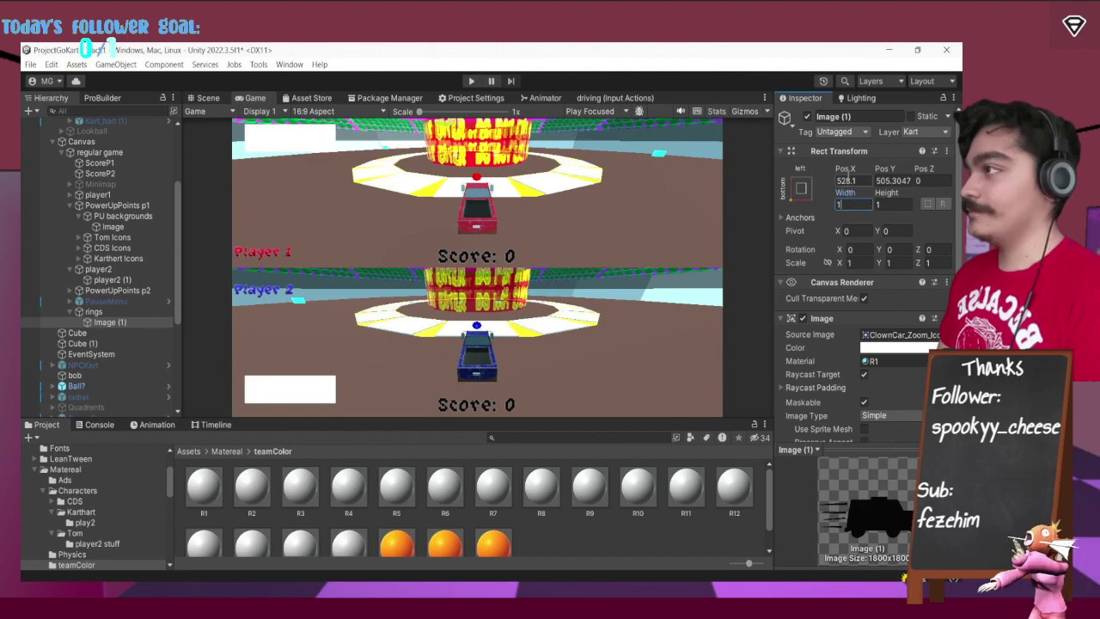
text(0)
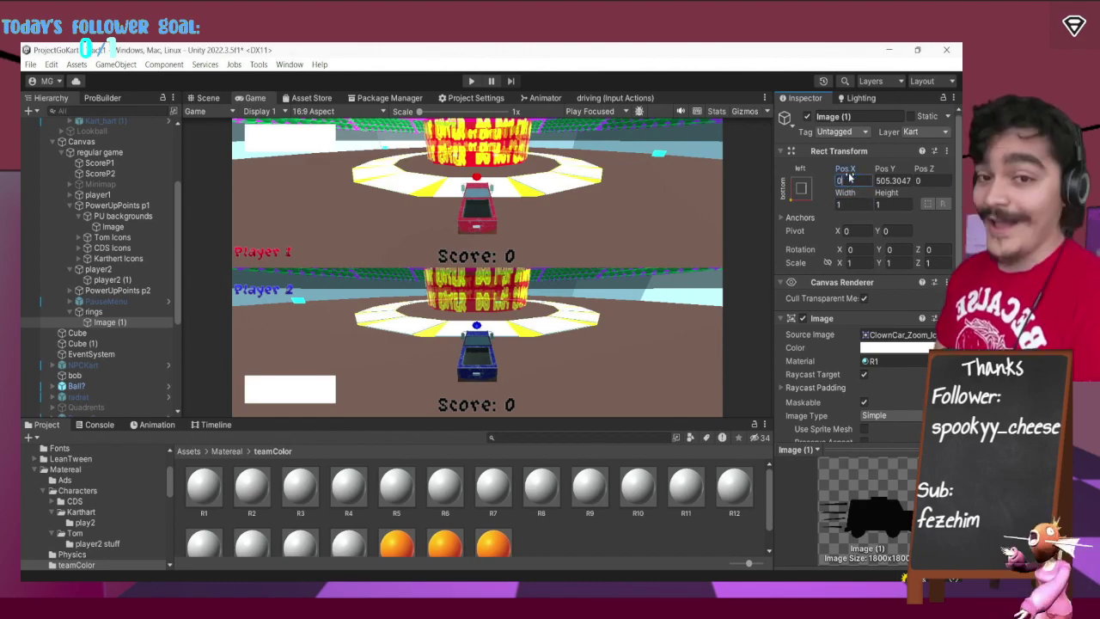
click(894, 180)
text(0)
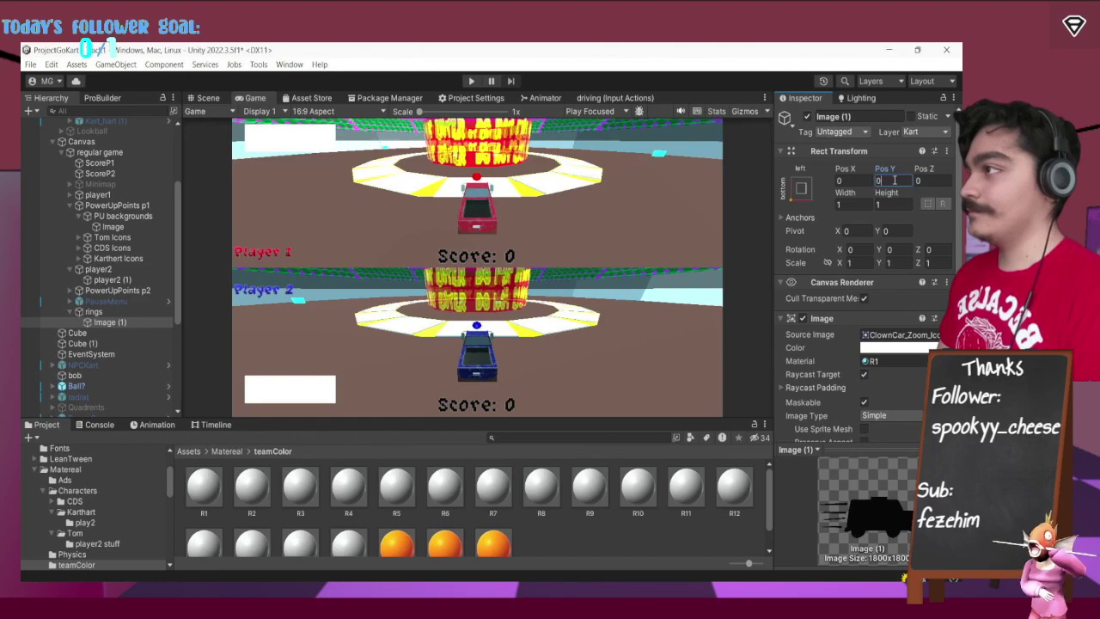
Set the rings image's width and height to 100 each.
click(851, 204)
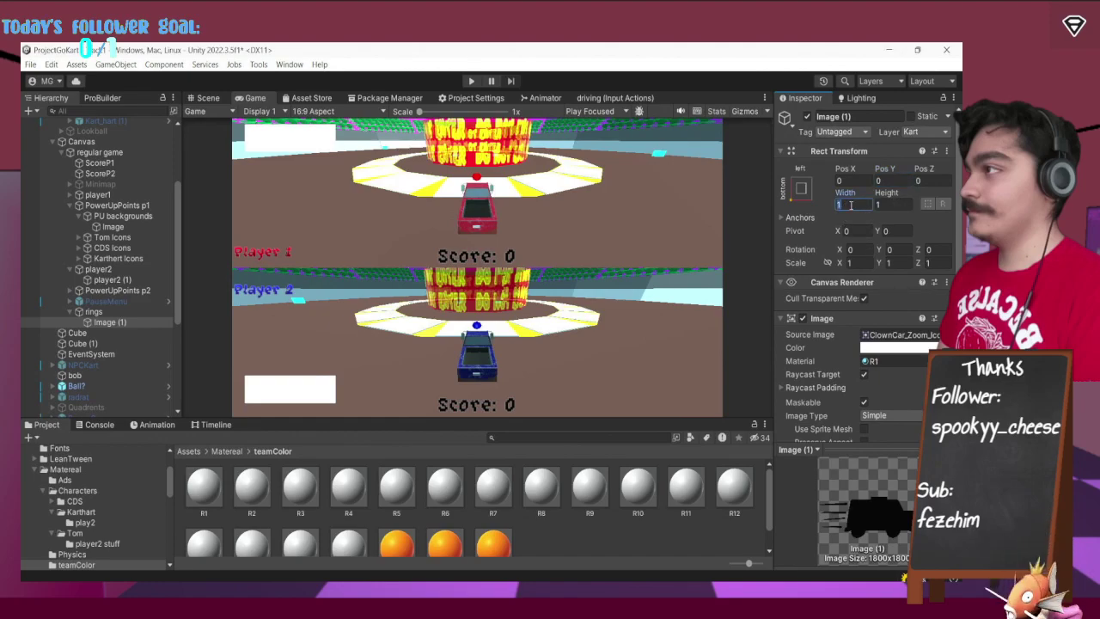
text(10)
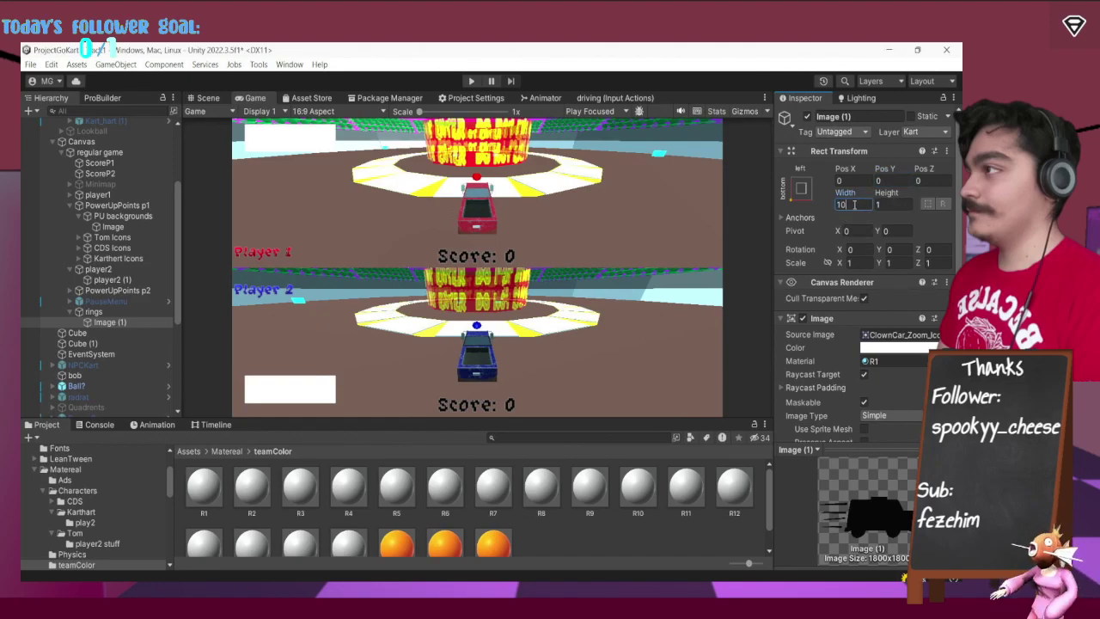
text(0)
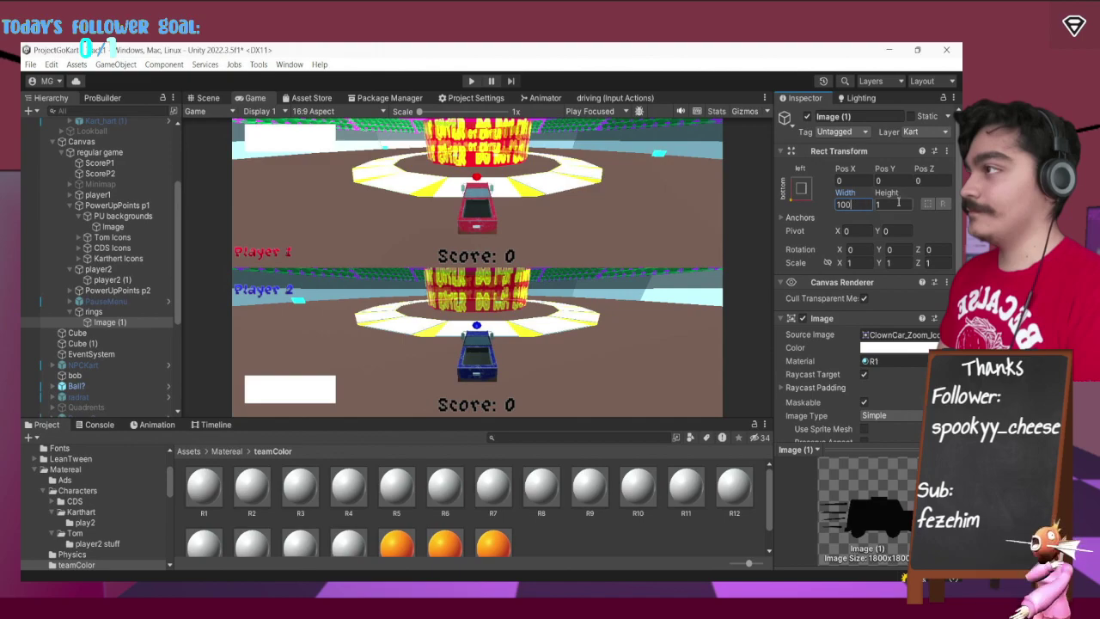
click(898, 205)
text(00)
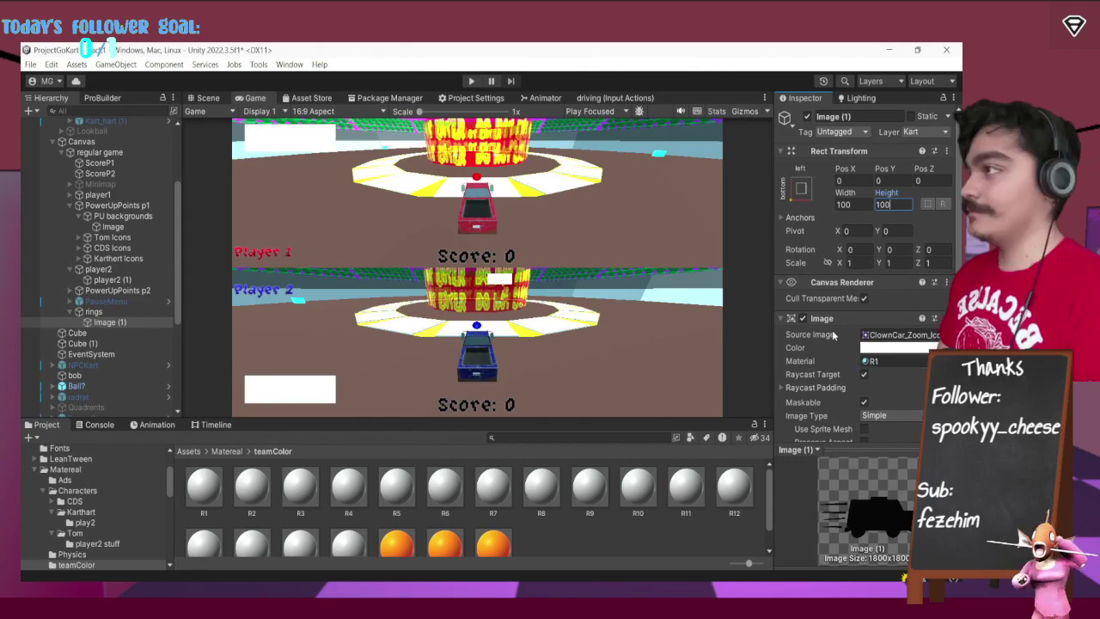
Play-test the game by driving player 1's kart around the central ring, and check whether the rings image changes colour.
click(470, 81)
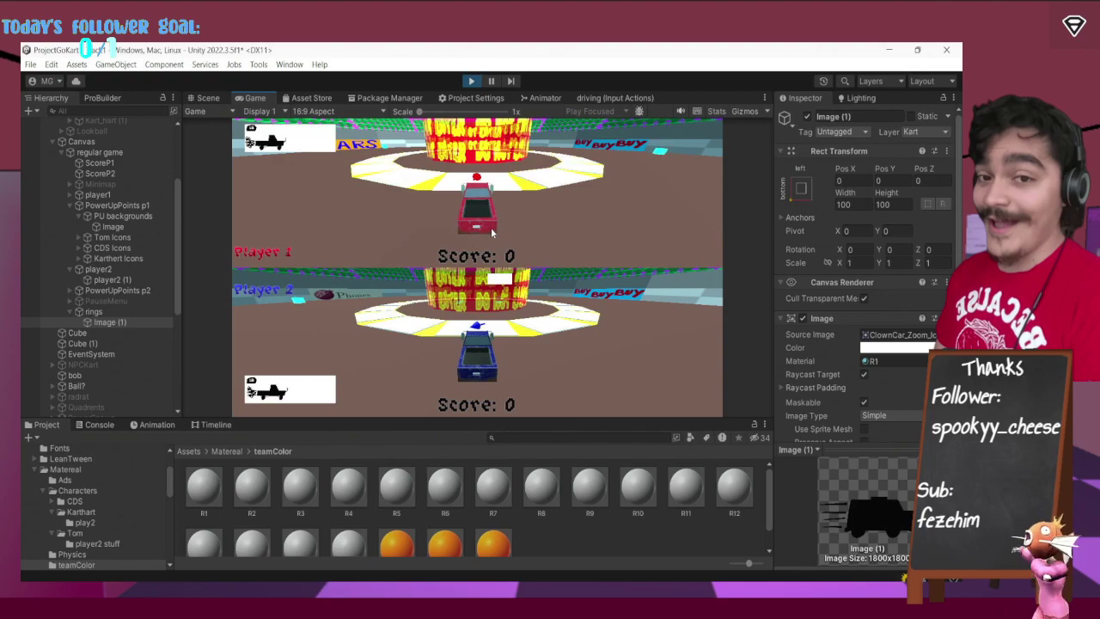
key(w)
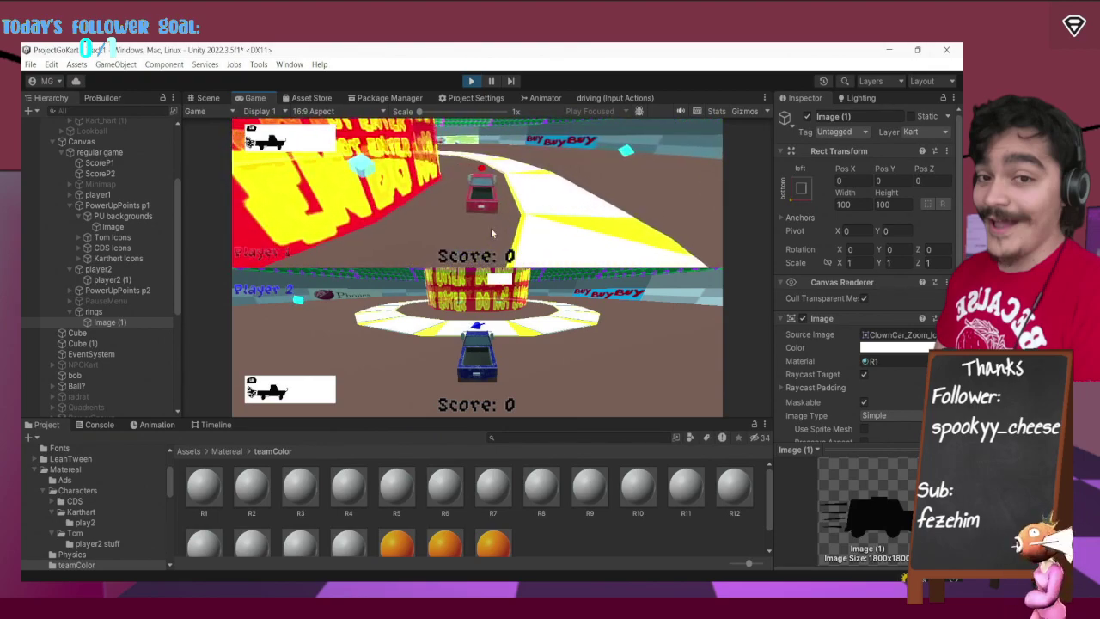
key(d)
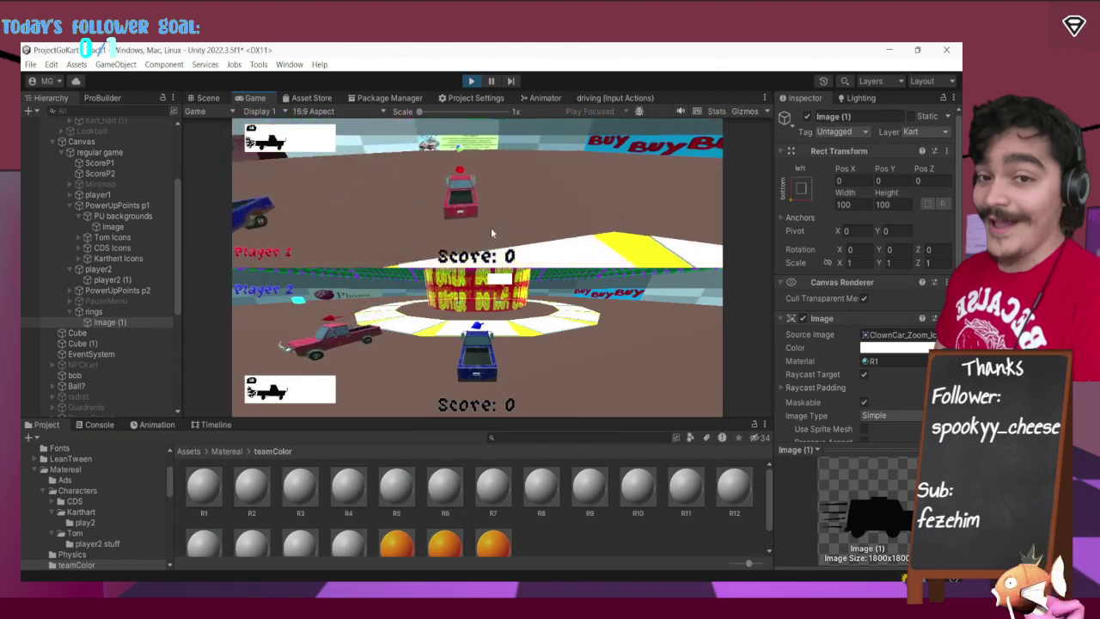
key(w)
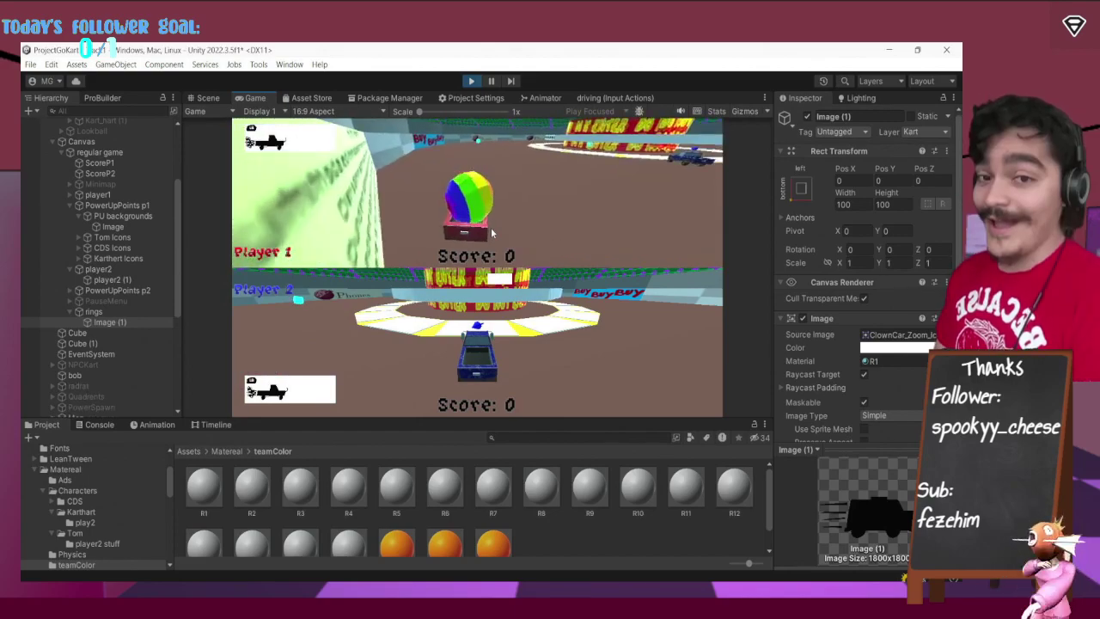
key(d)
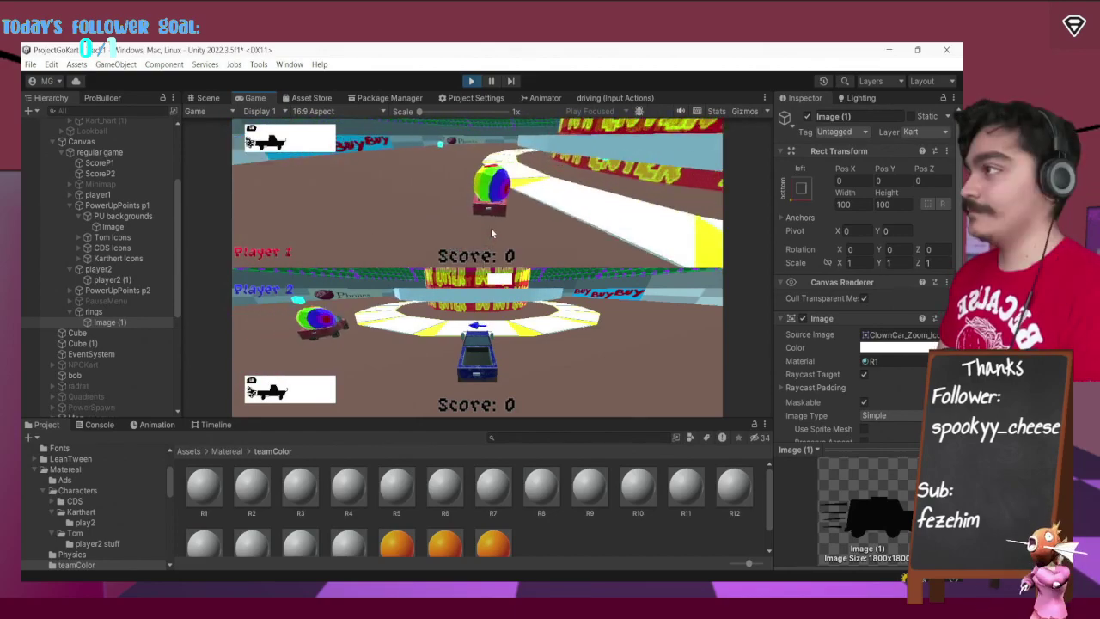
key(w)
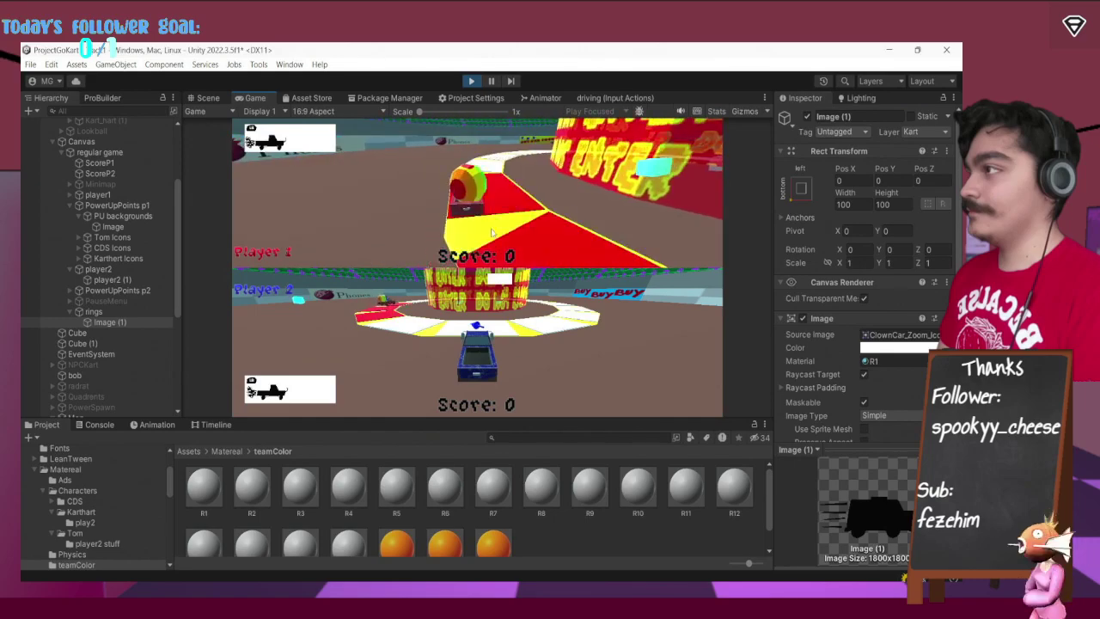
key(w)
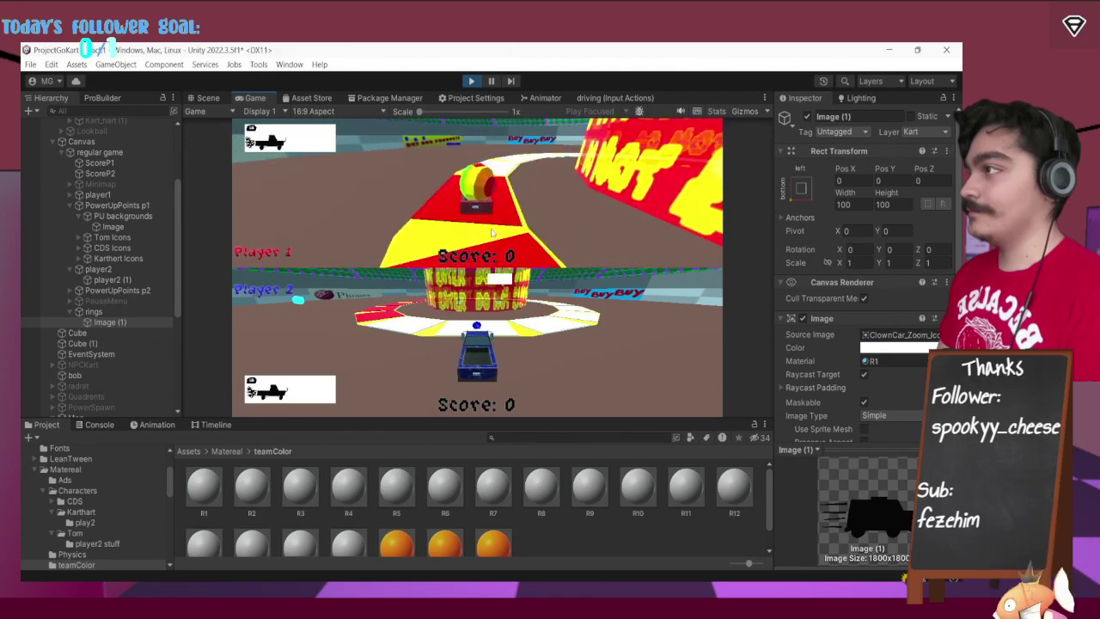
key(w)
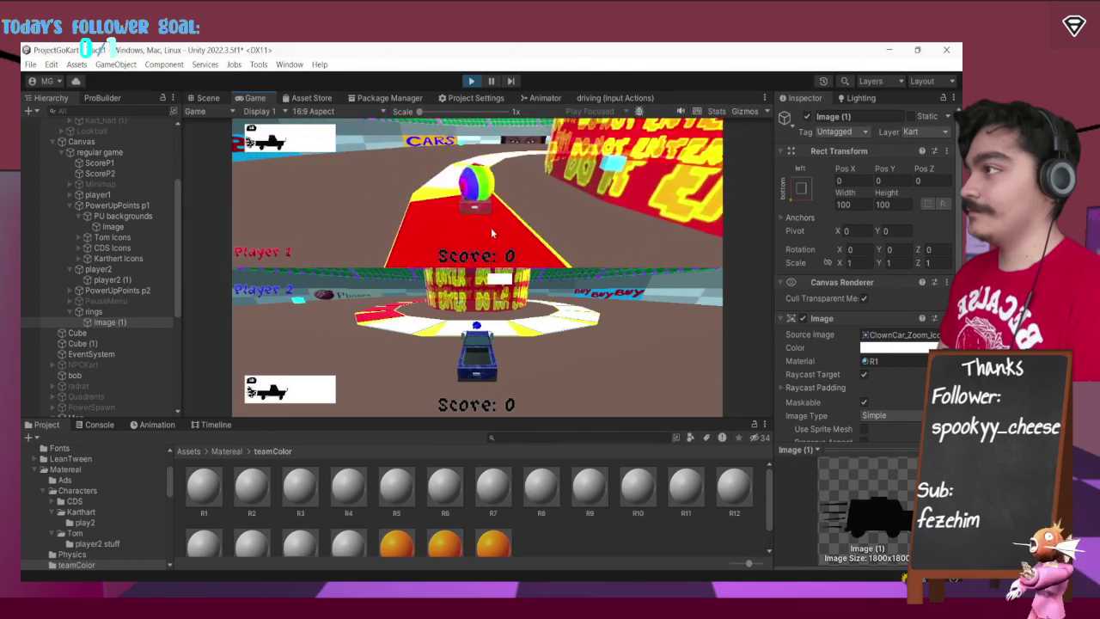
key(w)
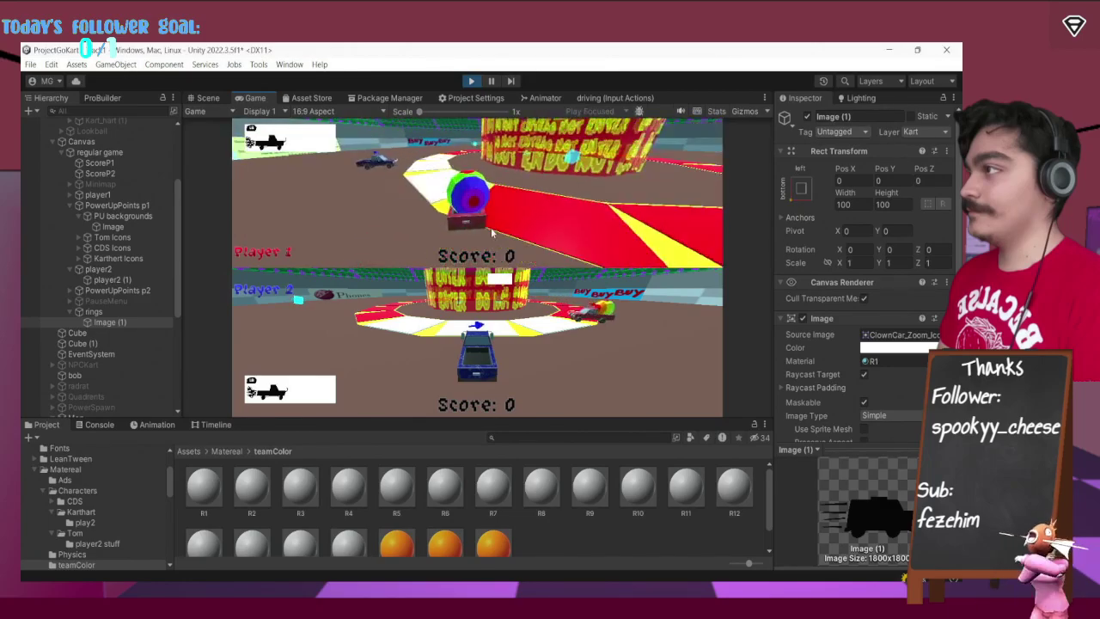
key(w)
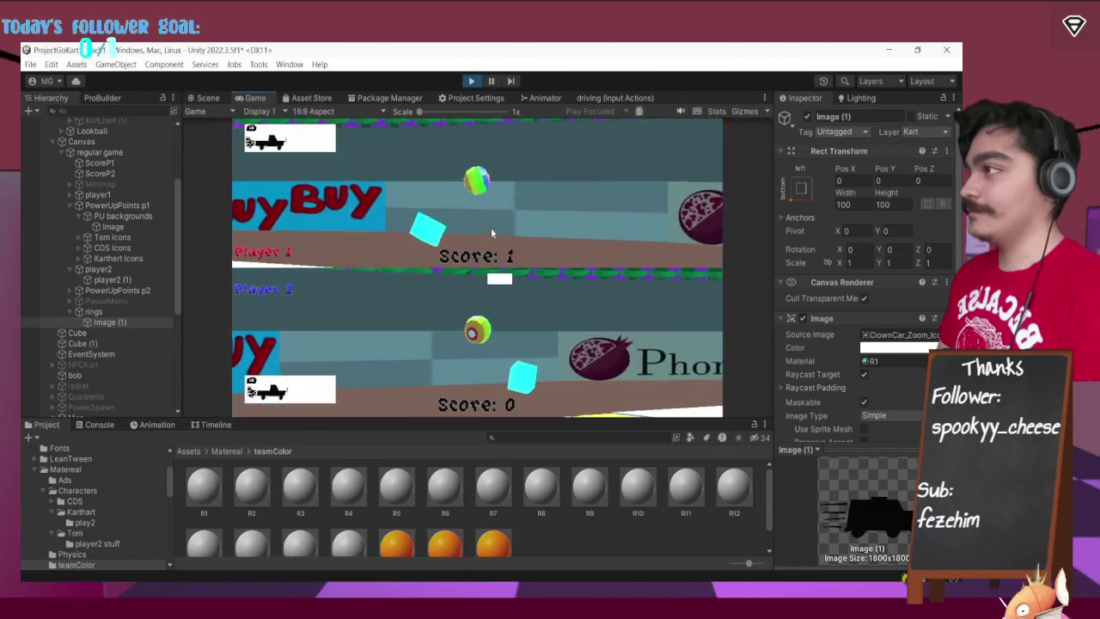
key(Up)
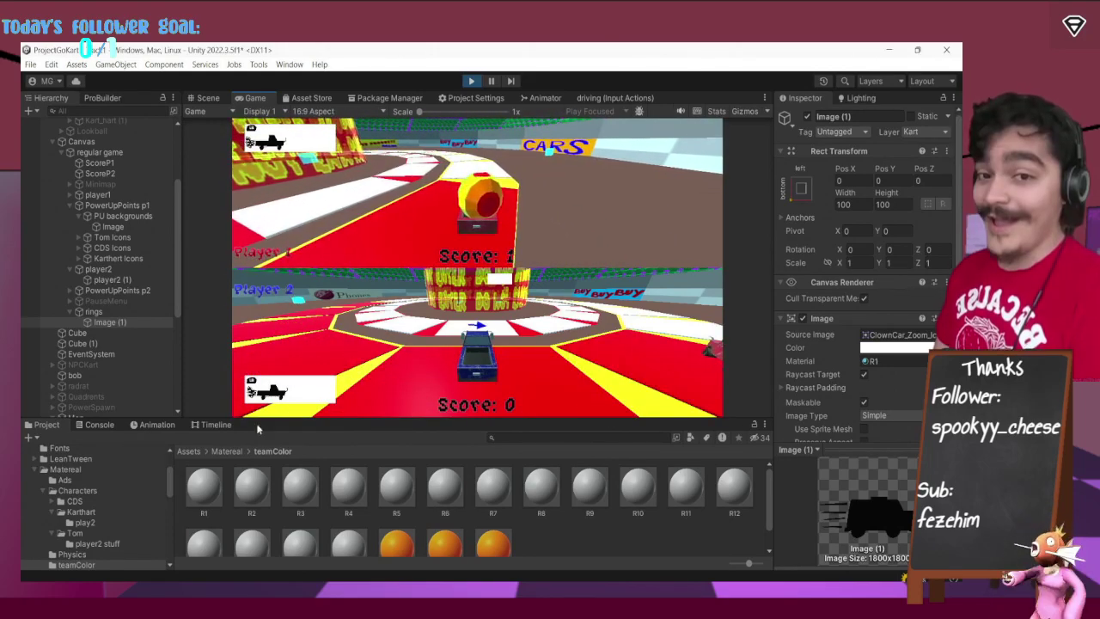
Look through the Matereal folder, including Characters, Tom and teamColor, to examine the available team-colour materials.
click(227, 451)
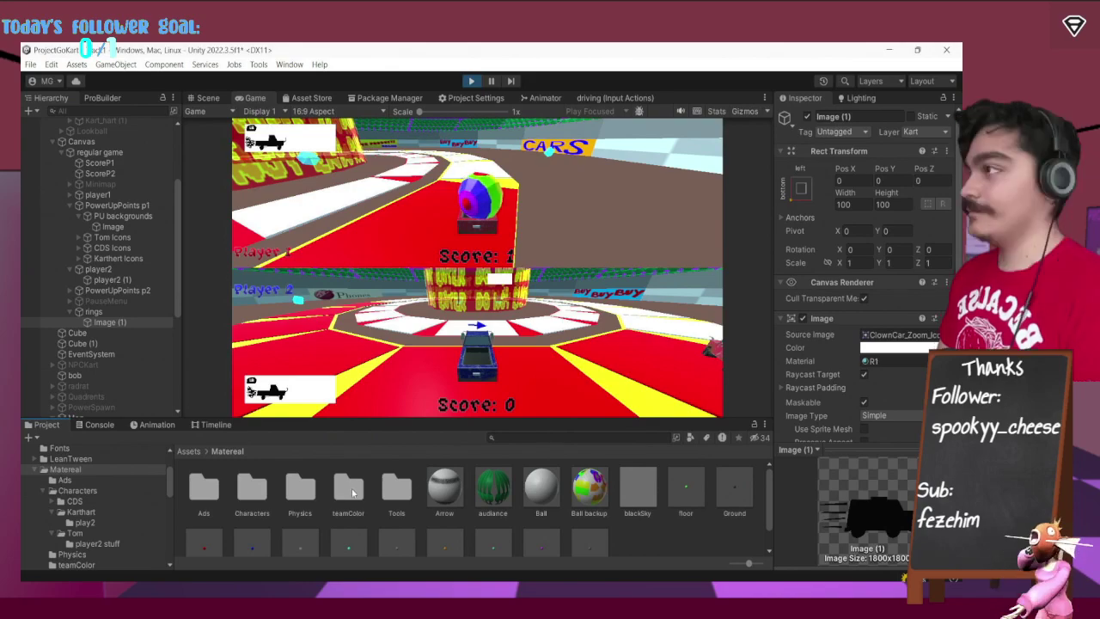
double_click(249, 491)
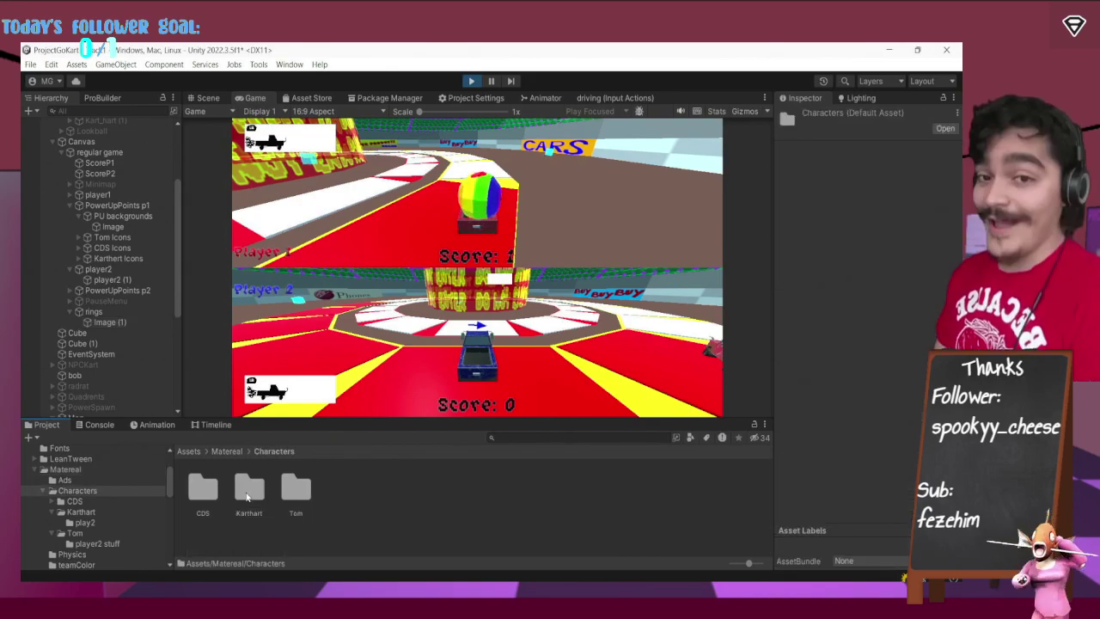
double_click(298, 500)
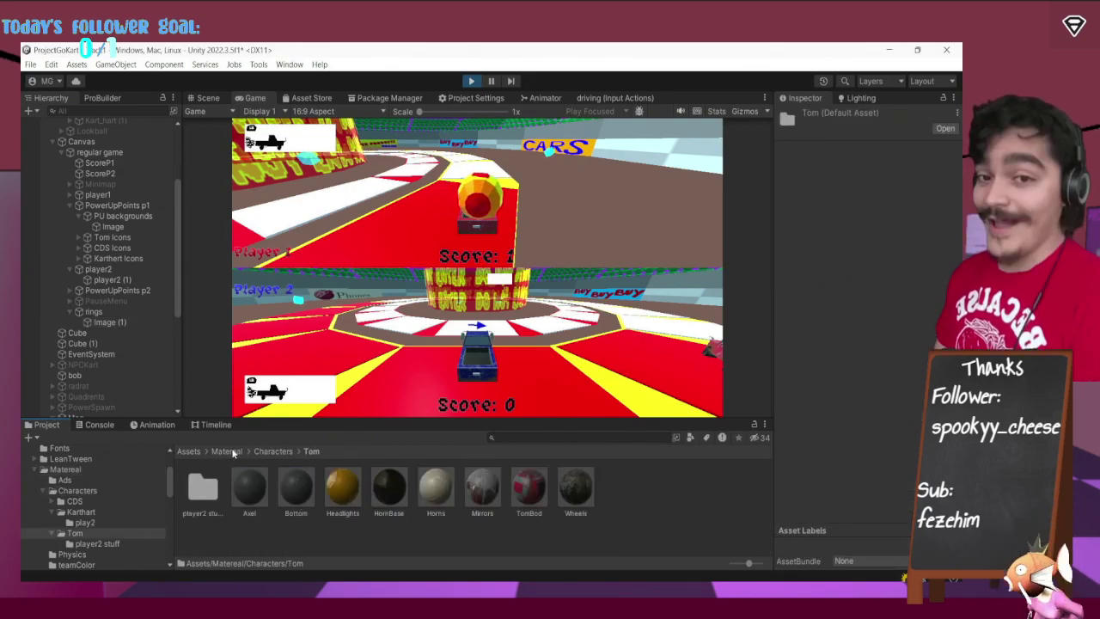
click(227, 451)
click(398, 488)
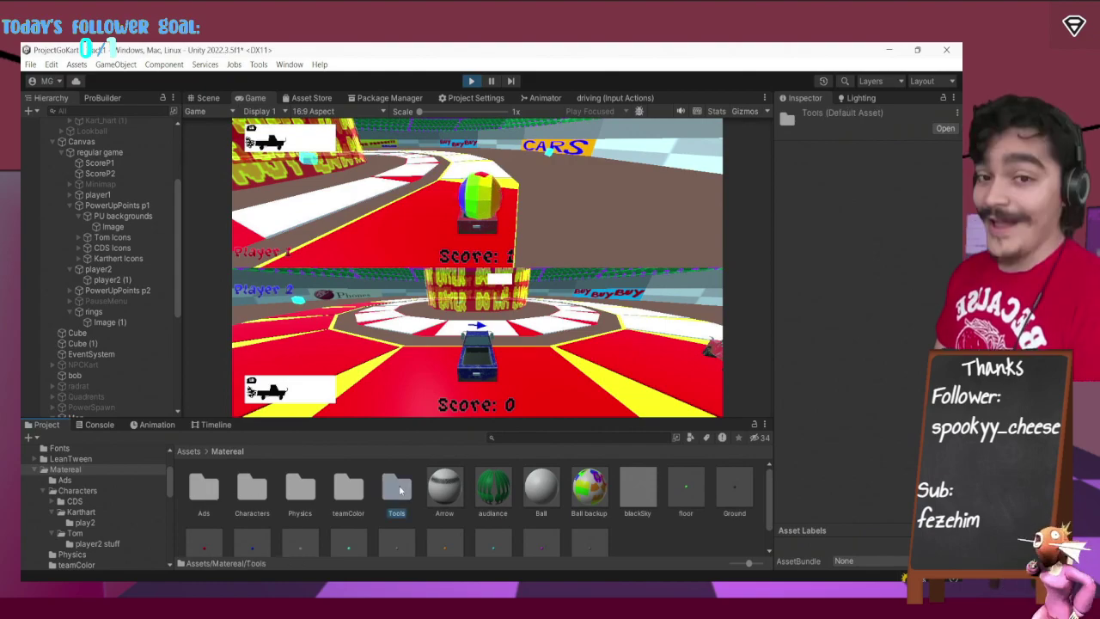
scroll(344, 483, down, 1)
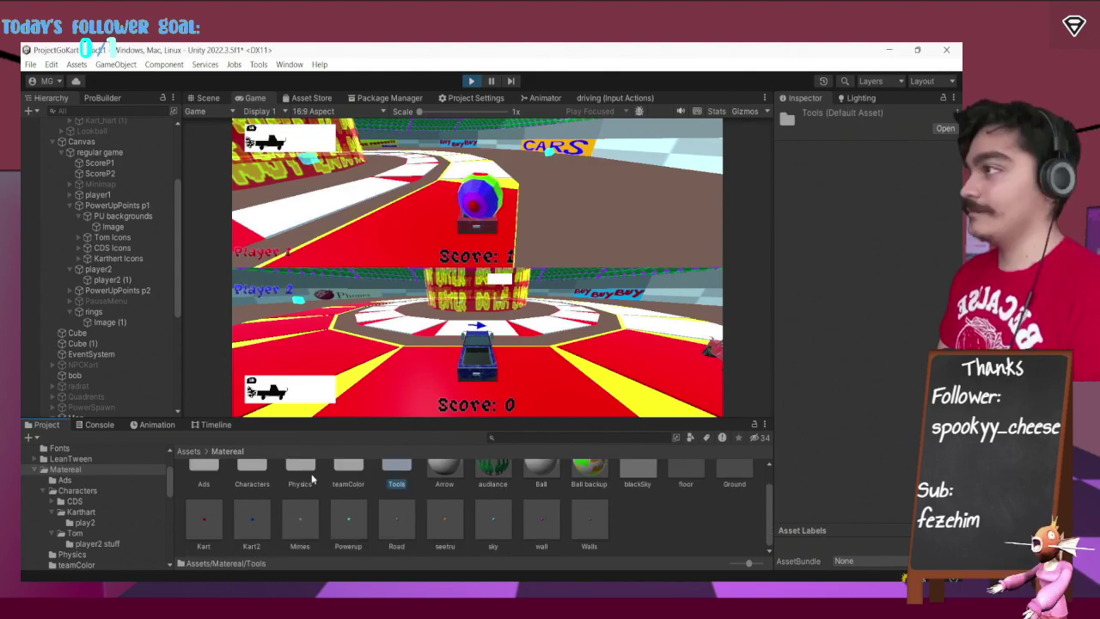
double_click(348, 473)
scroll(550, 516, down, 1)
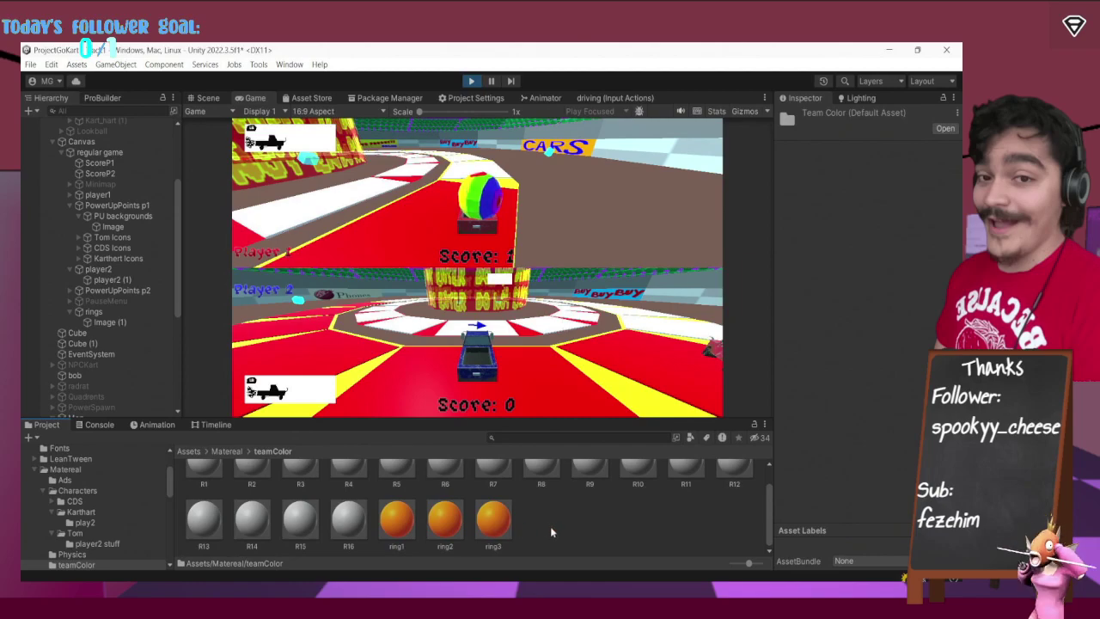
scroll(563, 532, up, 1)
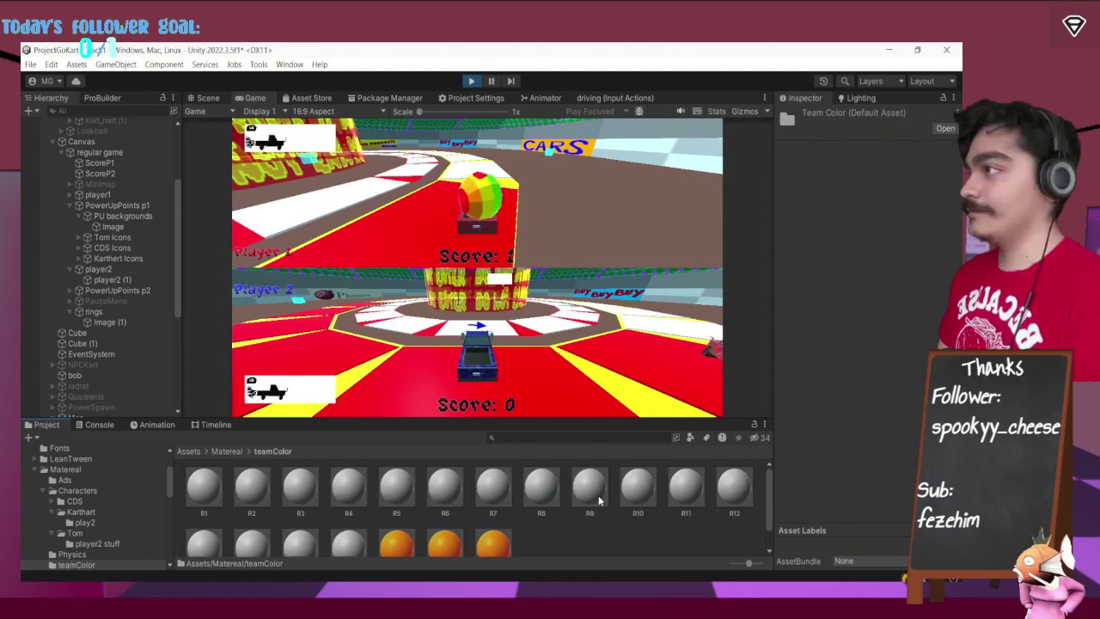
Inspect the R2 material instance on ring segment 2 in Player1ringa's check points2 group while the game runs.
scroll(112, 335, down, 6)
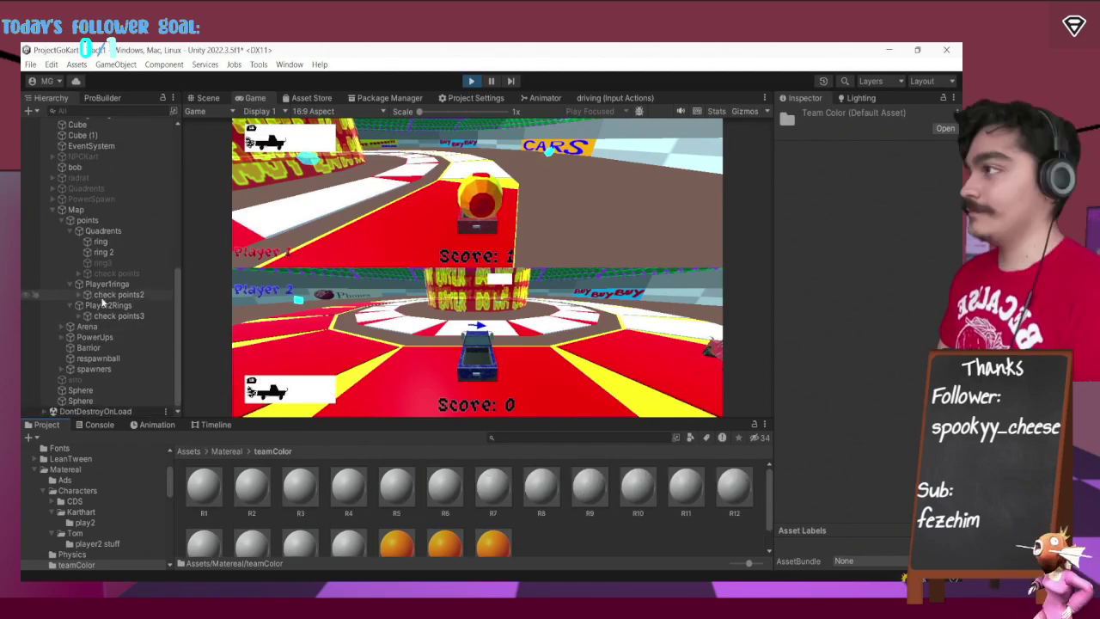
click(79, 294)
click(132, 314)
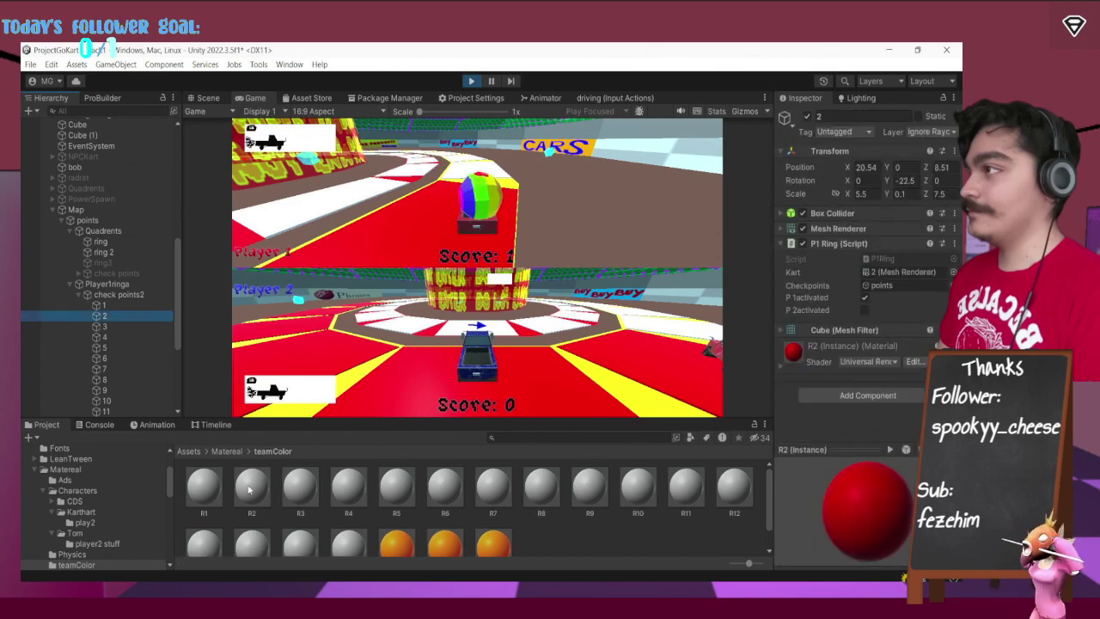
click(796, 352)
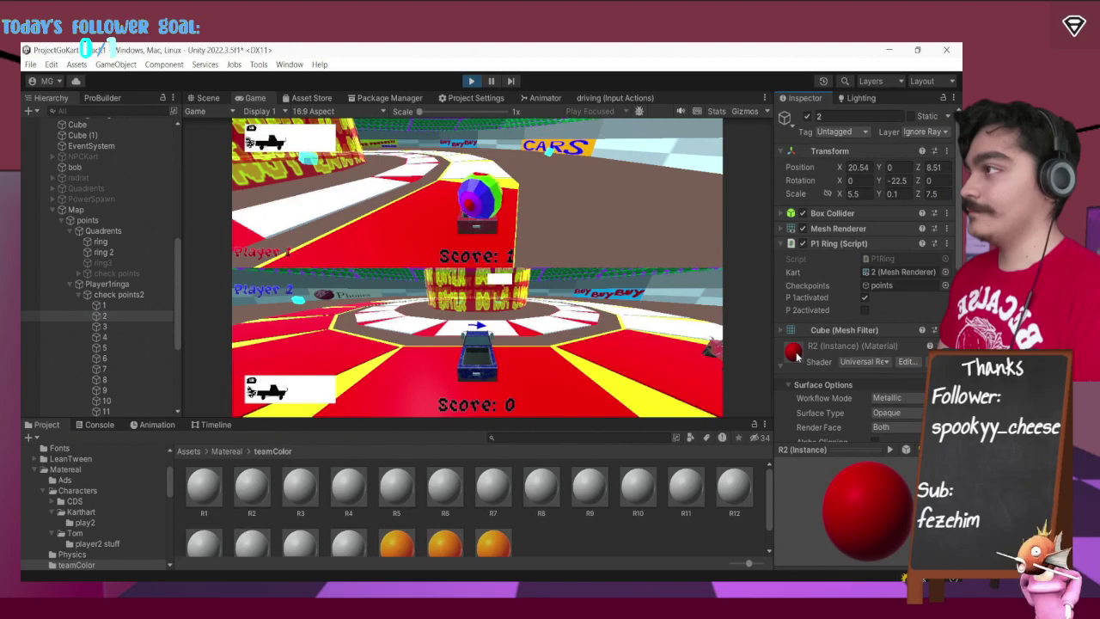
click(796, 351)
click(826, 349)
click(826, 349)
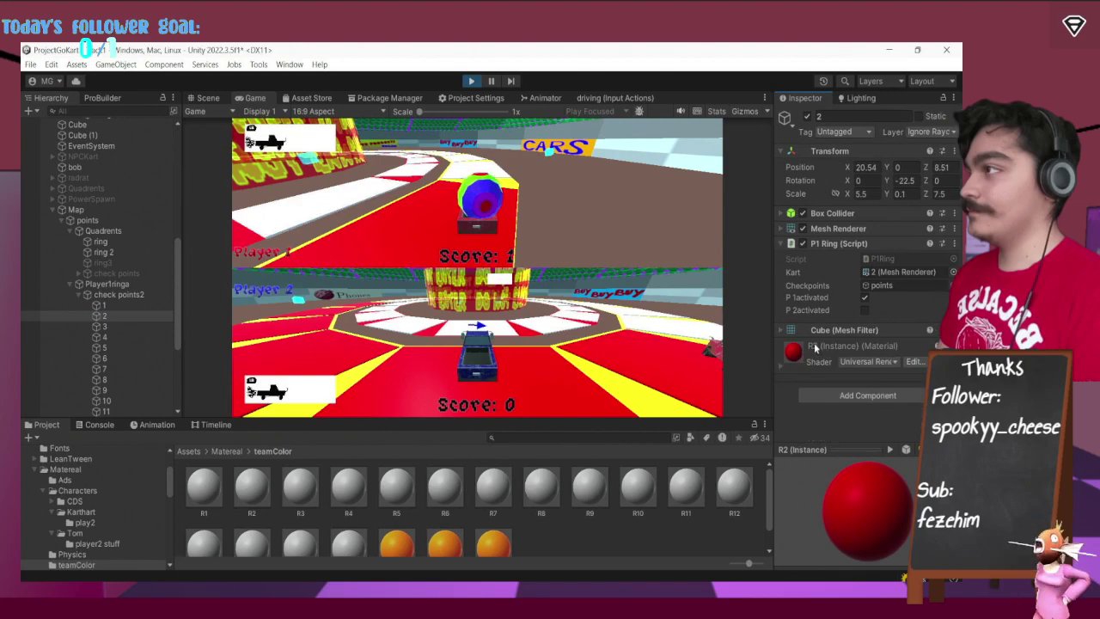
Compare the R2 material asset with the material assigned in ring segment 2's Mesh Renderer.
click(256, 503)
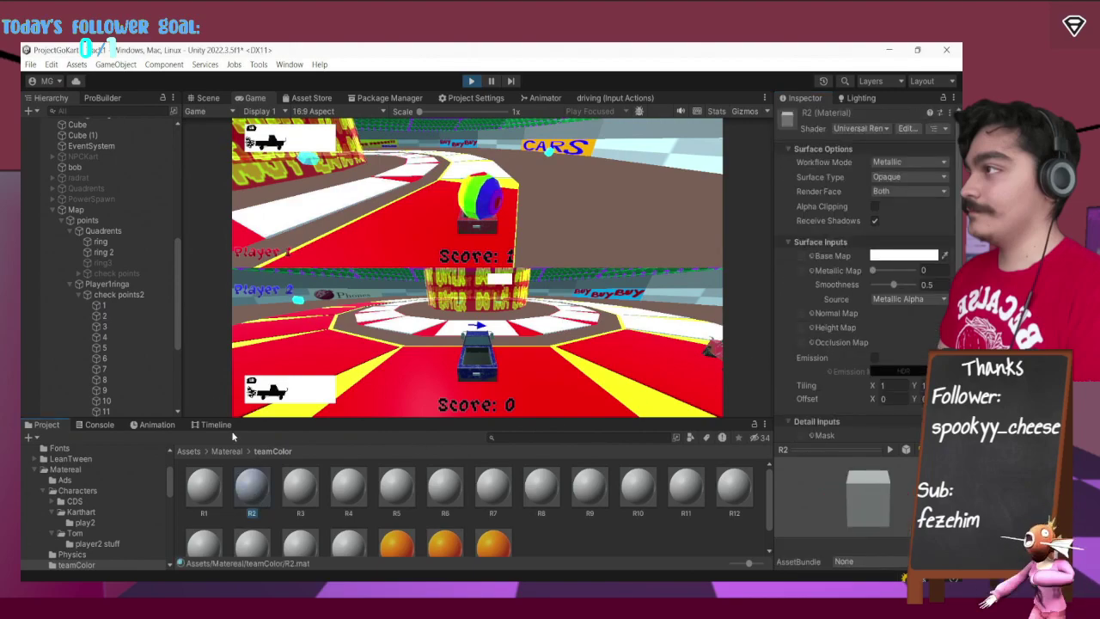
click(109, 315)
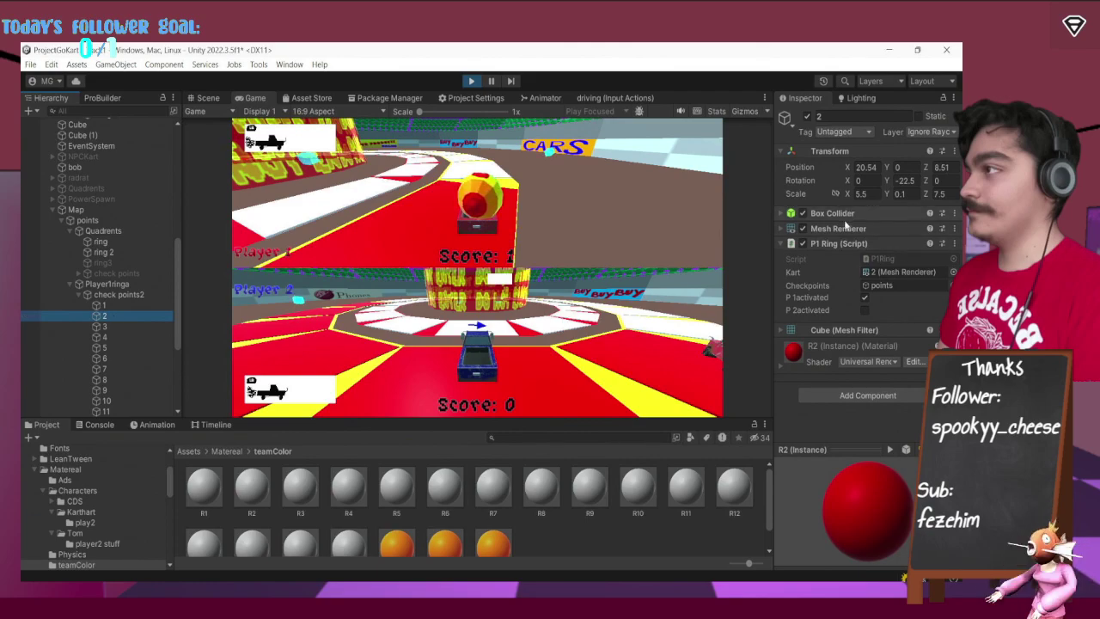
click(843, 227)
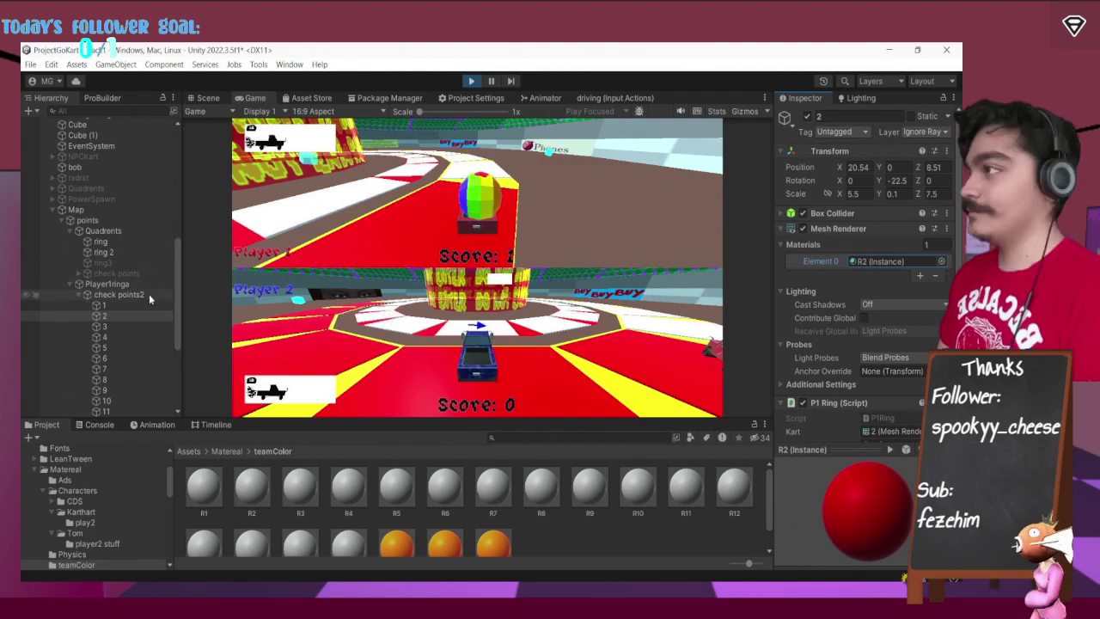
Try R12 as the material of Image (1) under rings while the game runs, and browse the other available materials.
scroll(149, 294, up, 5)
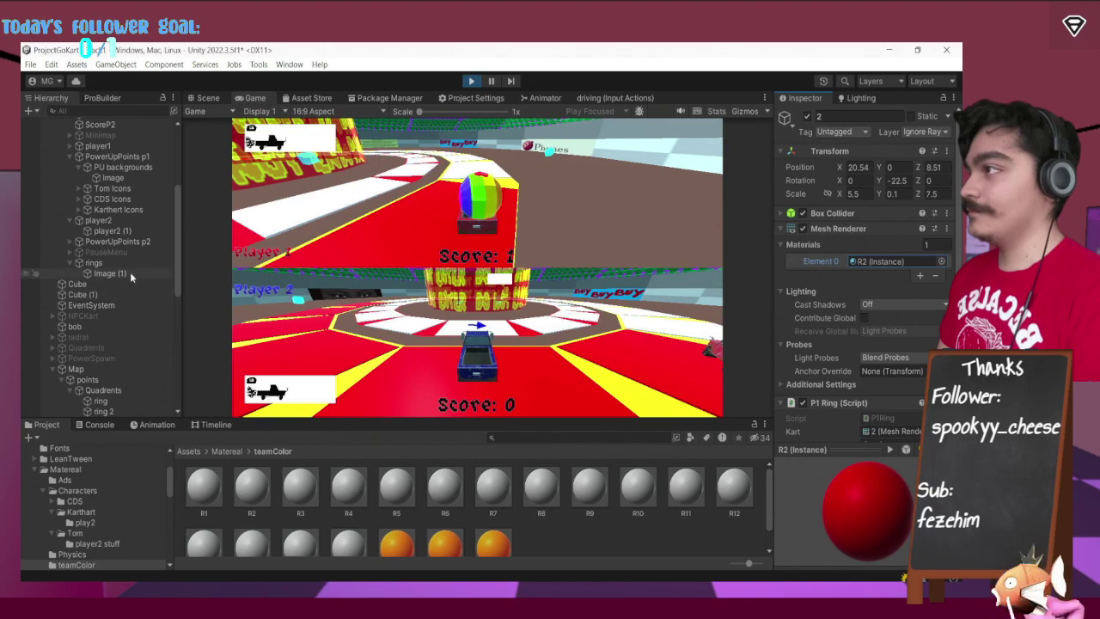
click(129, 272)
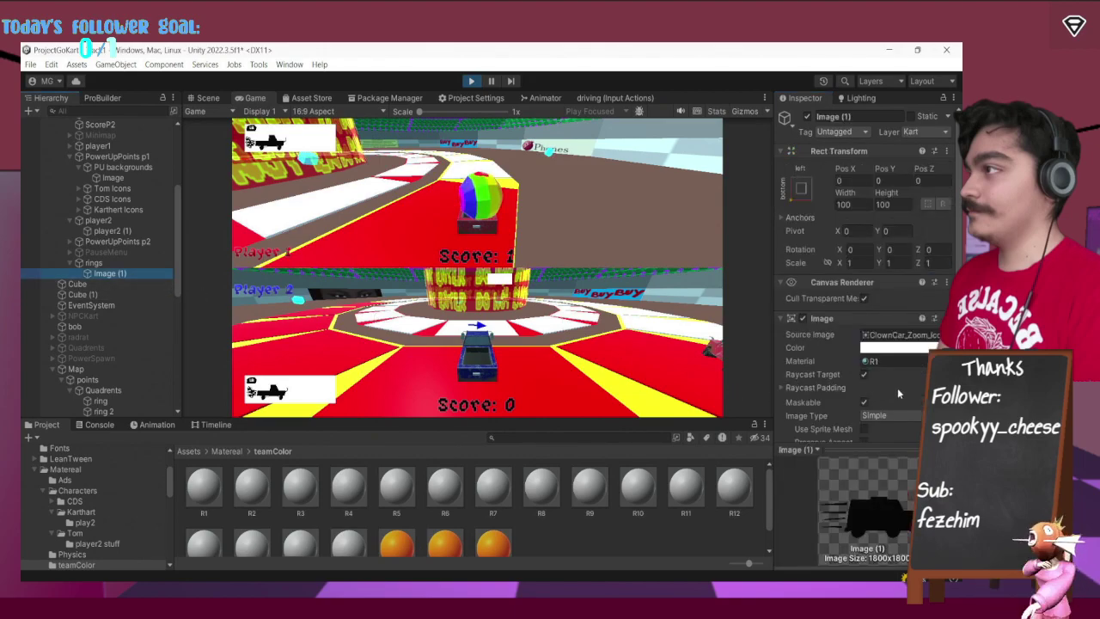
scroll(893, 388, down, 2)
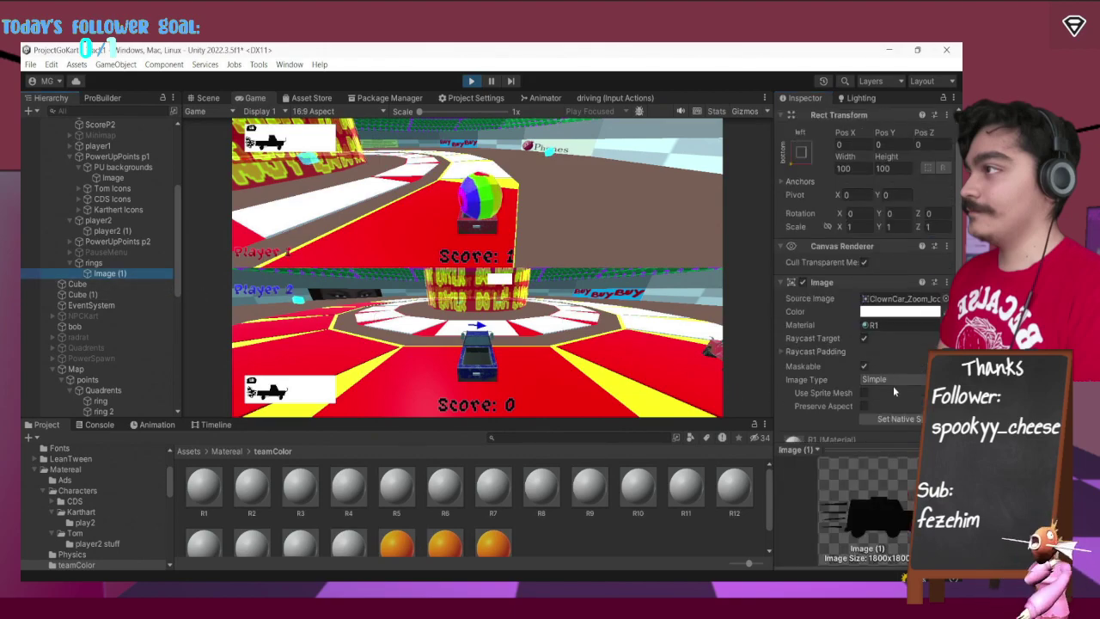
click(935, 327)
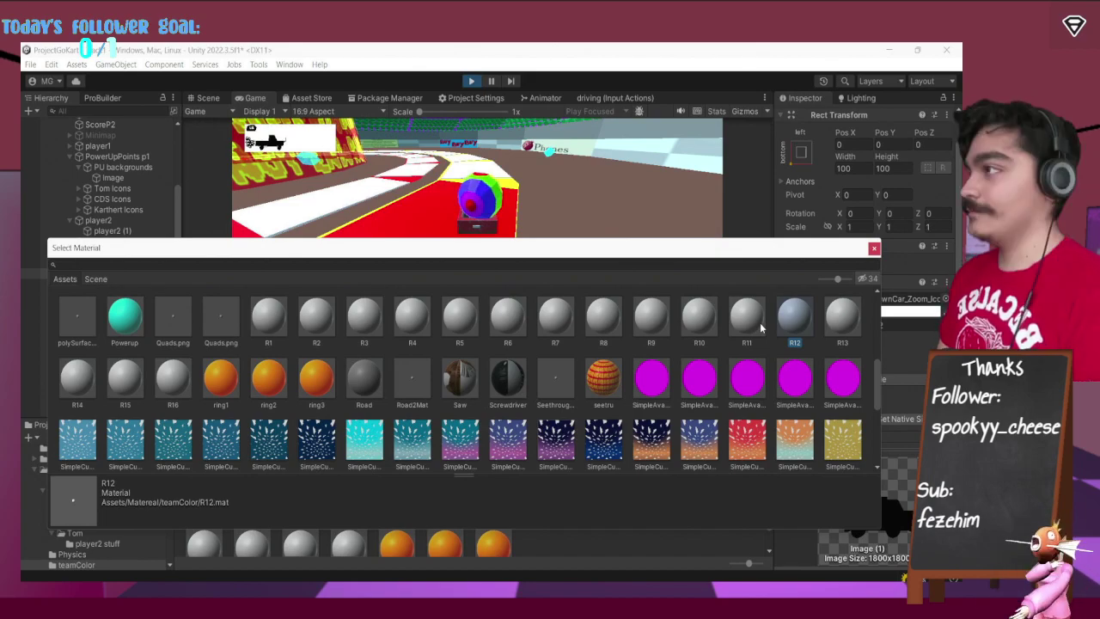
scroll(760, 327, down, 10)
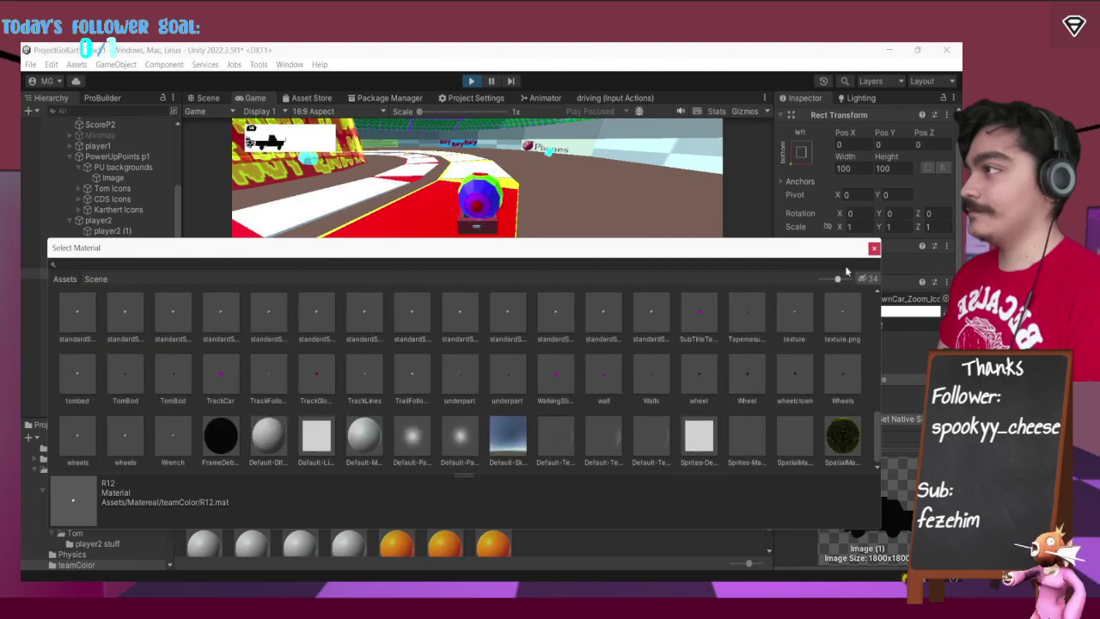
click(874, 248)
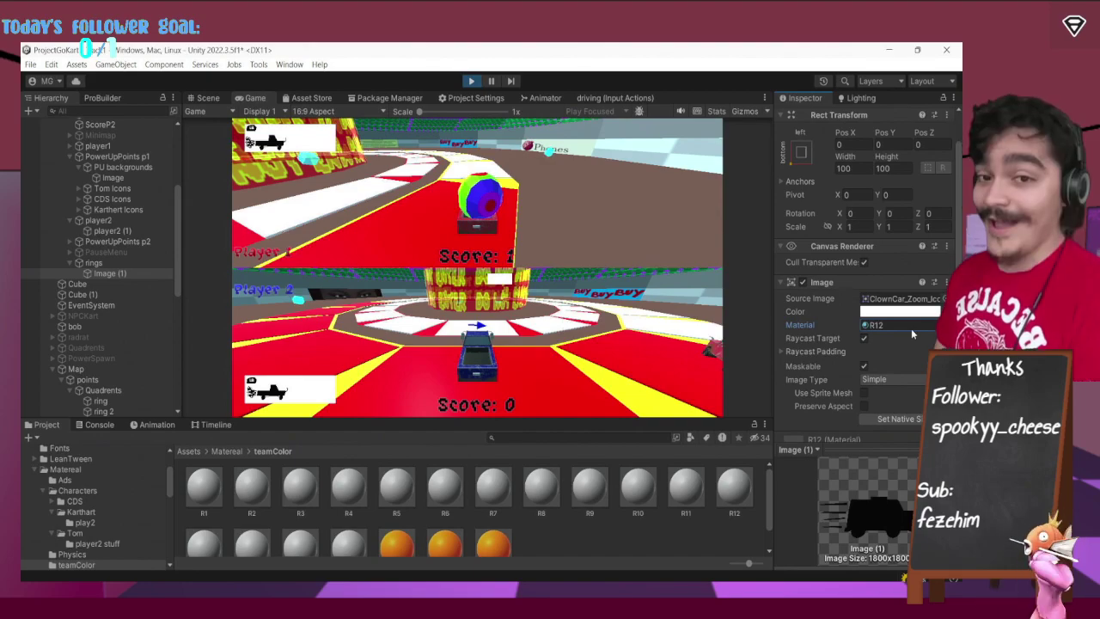
Stop the play test and deactivate the rings object on the Canvas in edit mode.
click(93, 262)
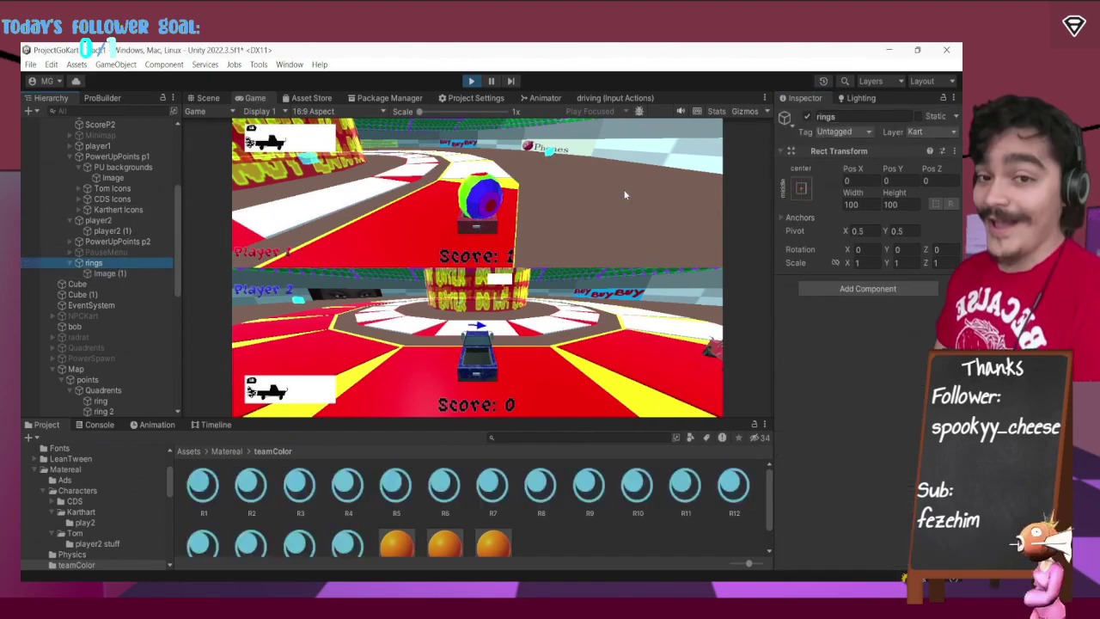
click(806, 117)
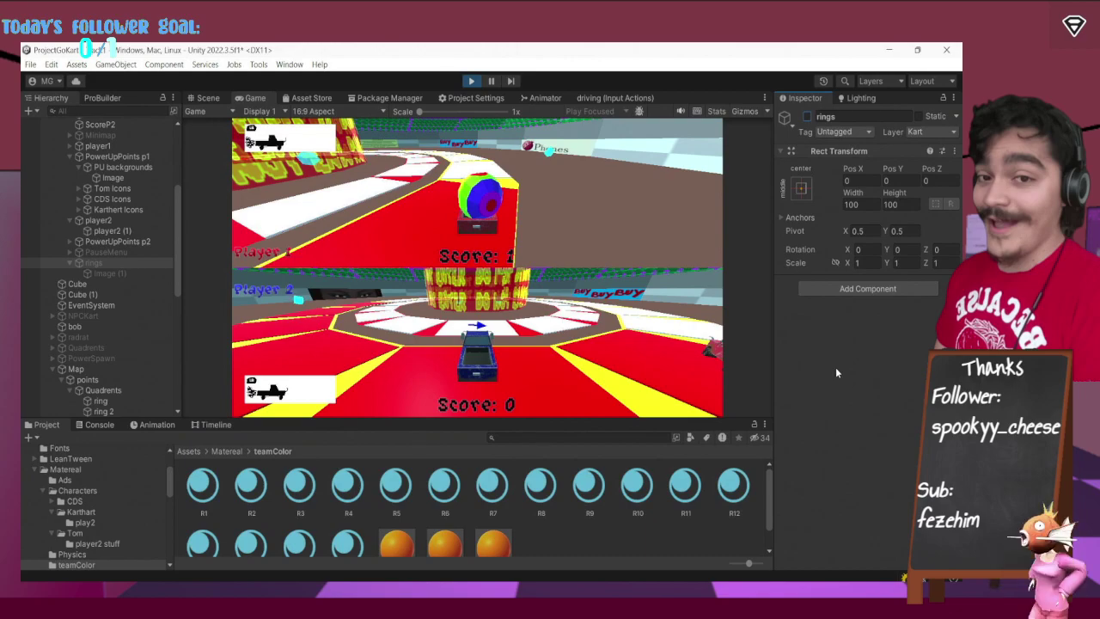
click(471, 82)
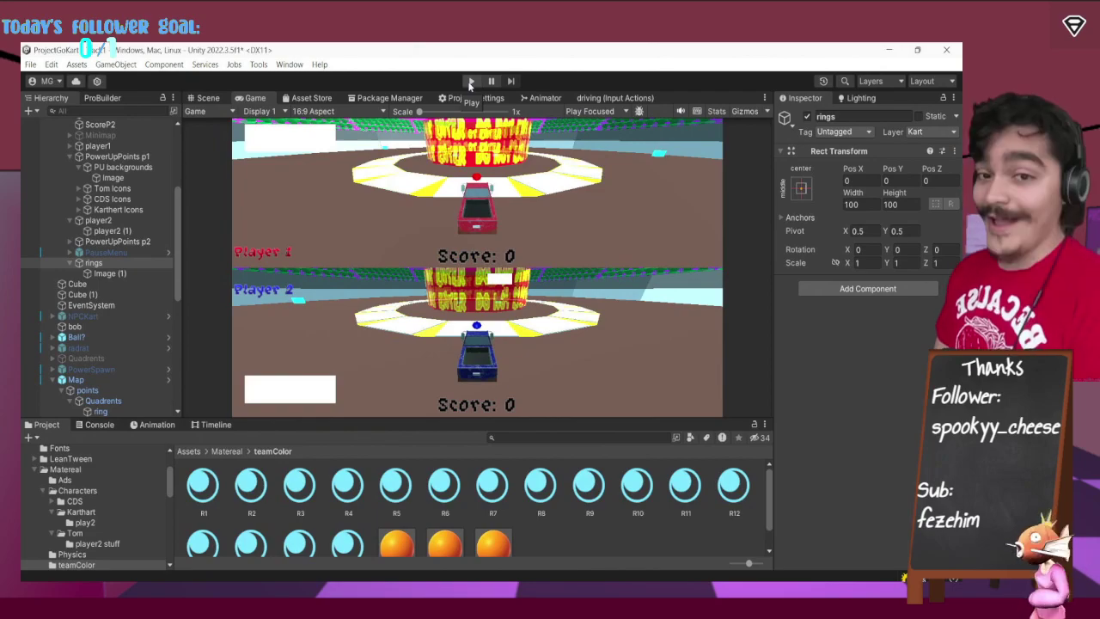
click(808, 116)
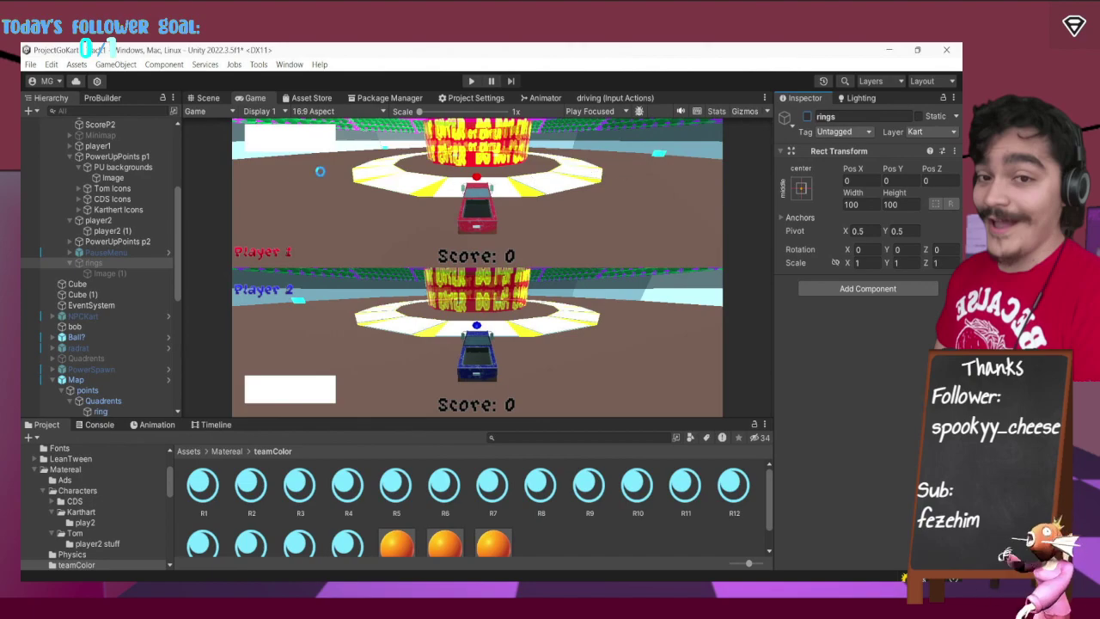